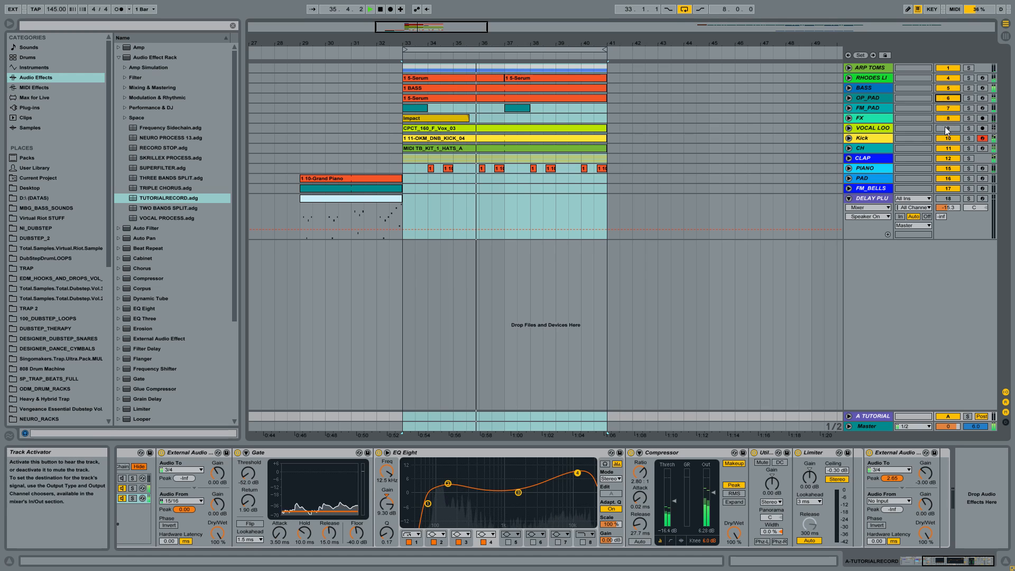
Step: Fold the DELAY PLUCK track and select the eight-bar loop region starting at bar 33
click(873, 199)
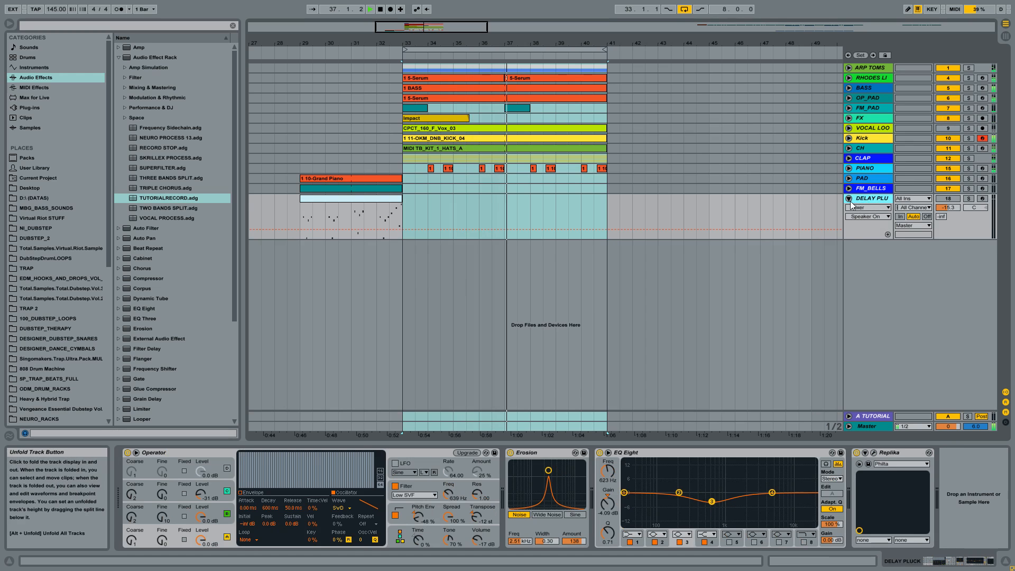
click(849, 198)
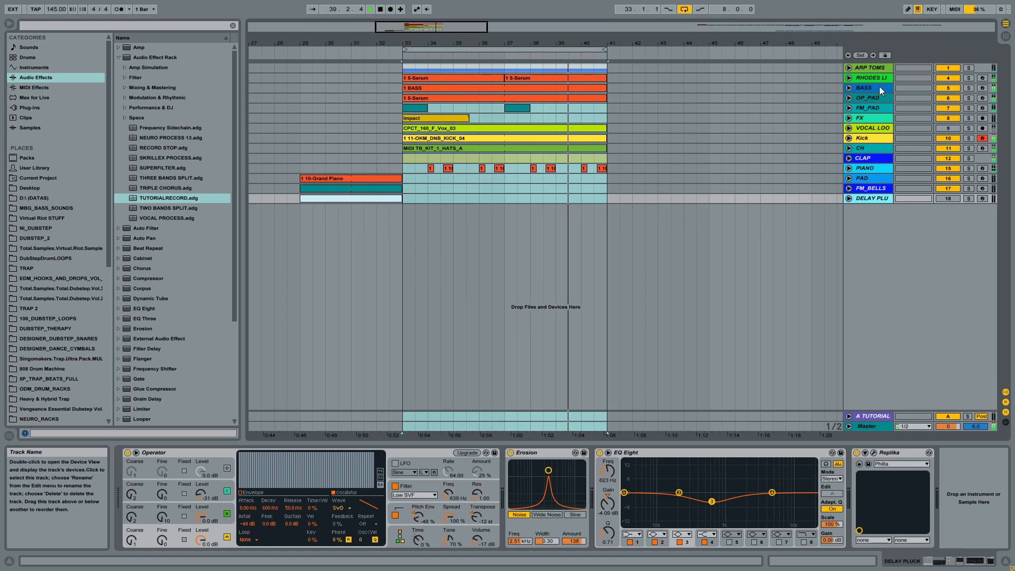
click(499, 48)
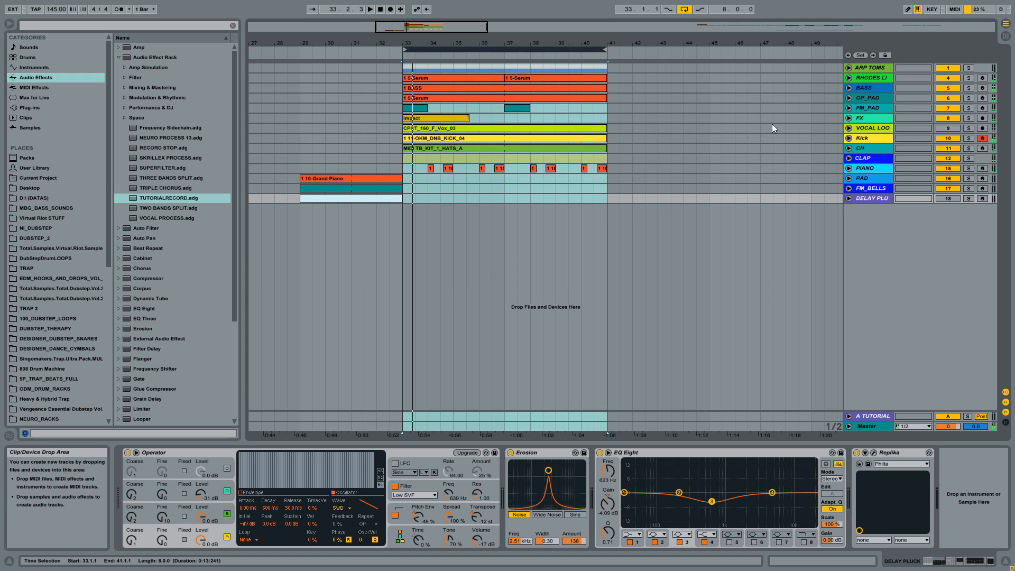
Step: Unfold the BASS and OP_PAD tracks, listen to each in solo, and fold both tracks again
click(870, 88)
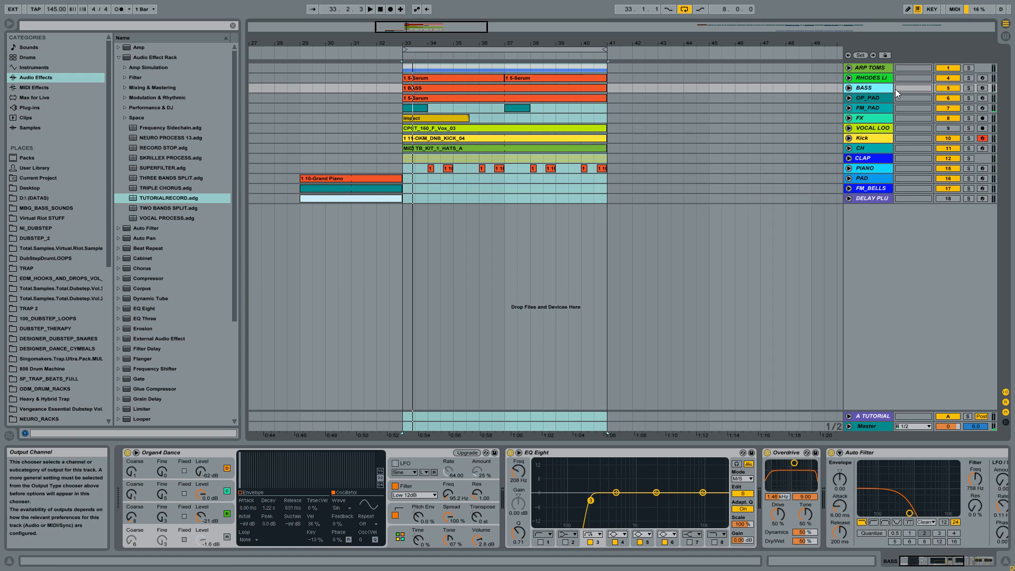
click(849, 88)
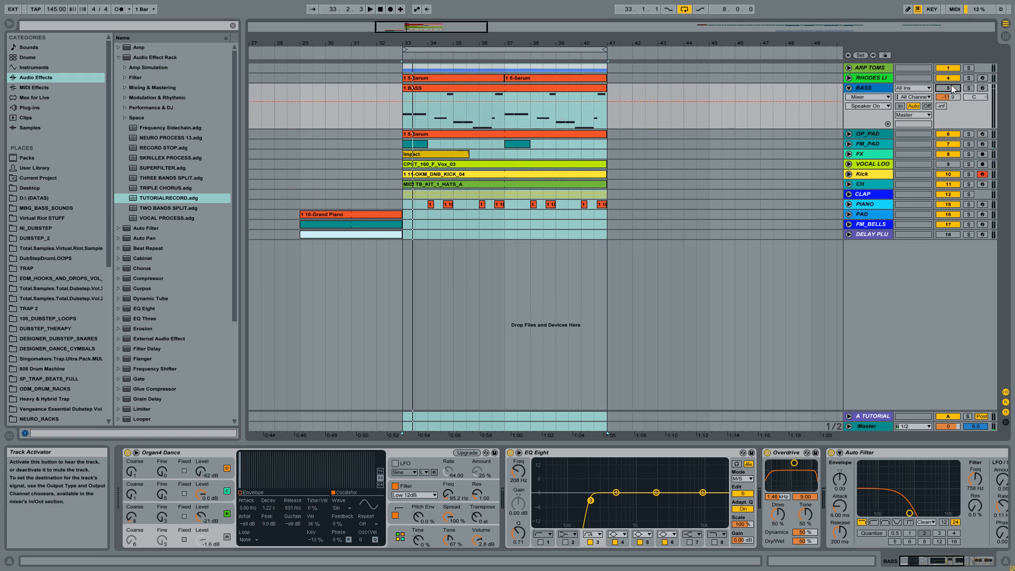
click(858, 132)
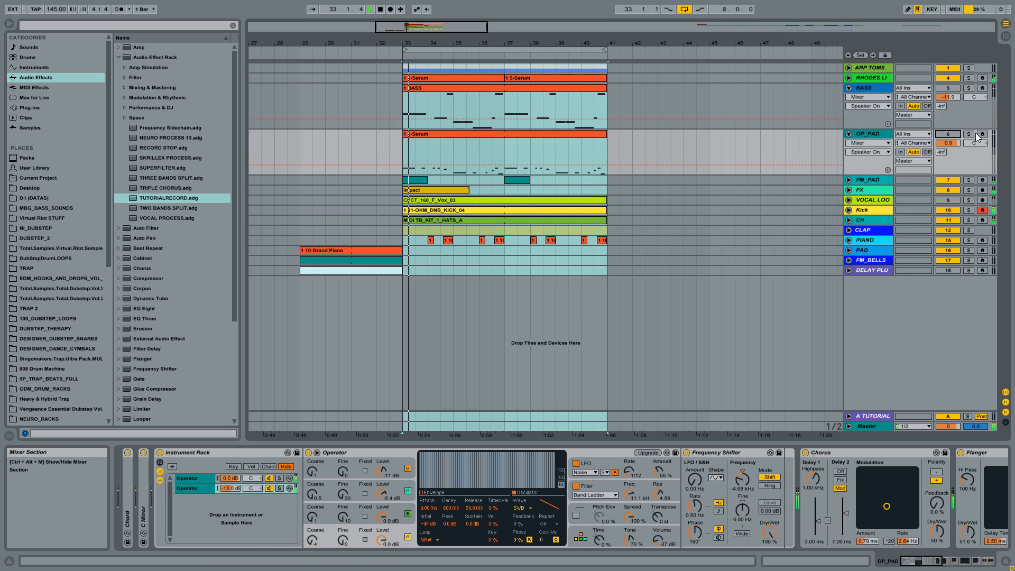
click(972, 133)
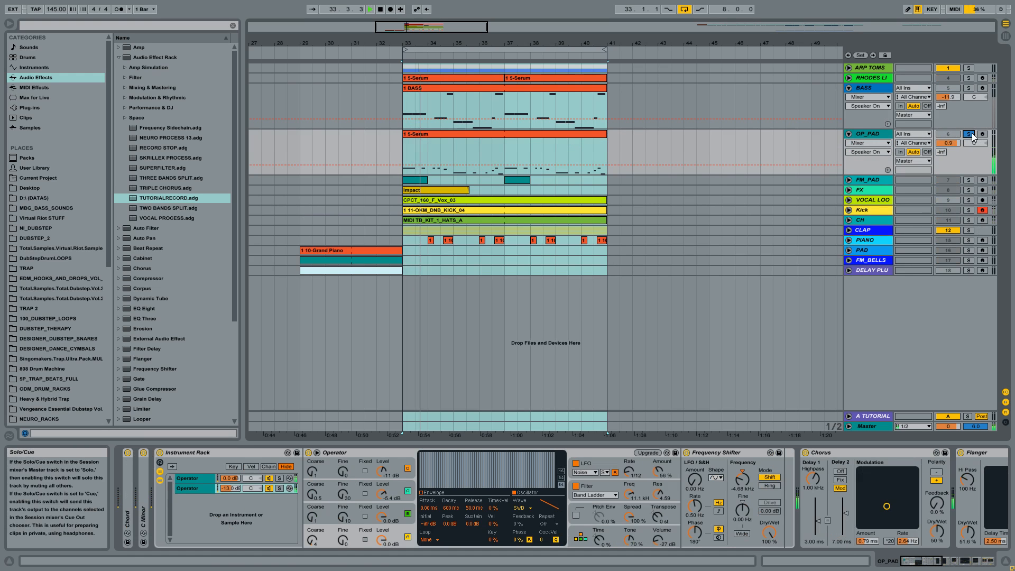
click(969, 88)
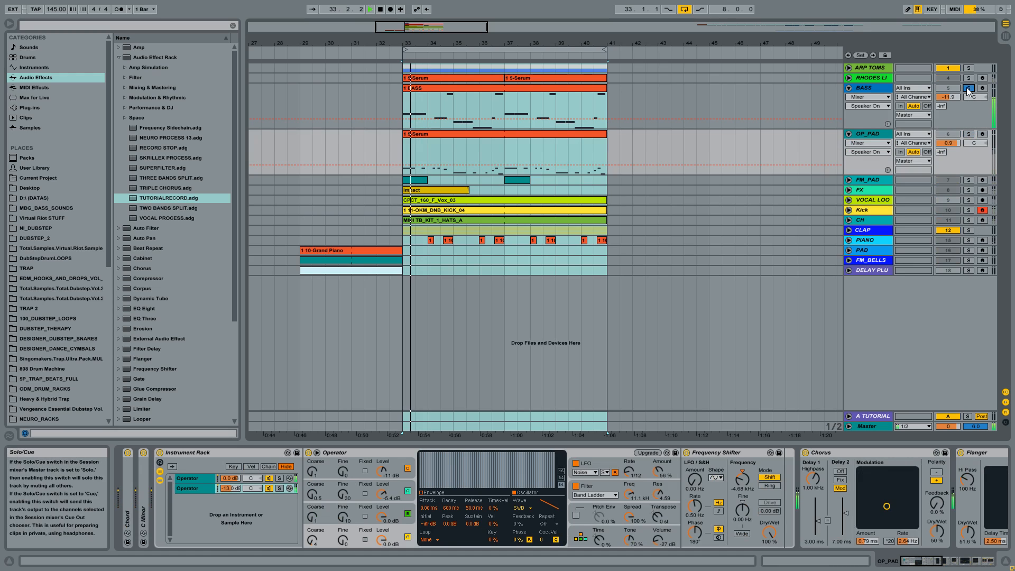
click(969, 88)
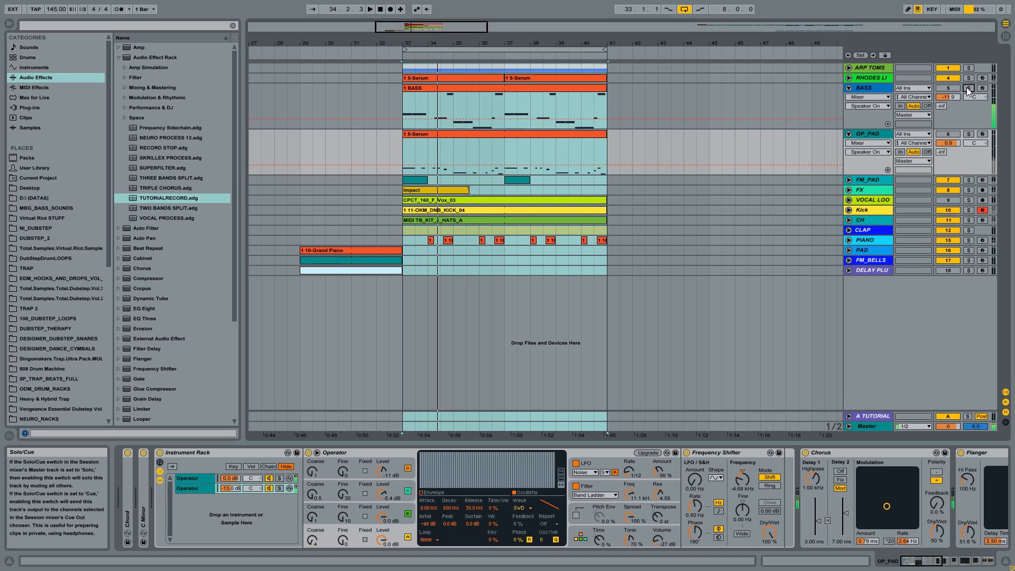
click(849, 89)
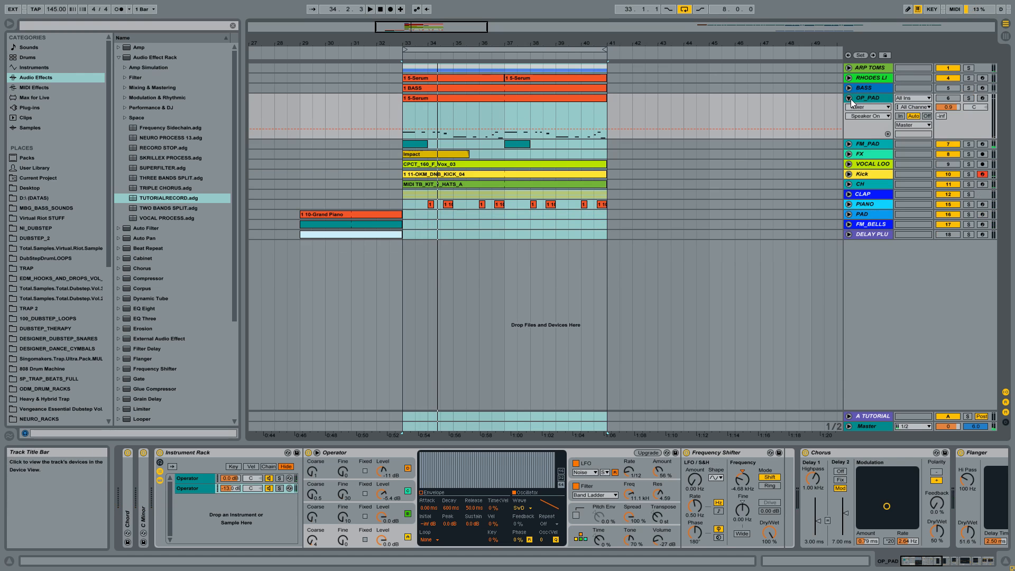
click(849, 98)
Step: Unfold and solo the FM_PAD track, and raise its volume to -8.2 dB while the loop plays
click(865, 110)
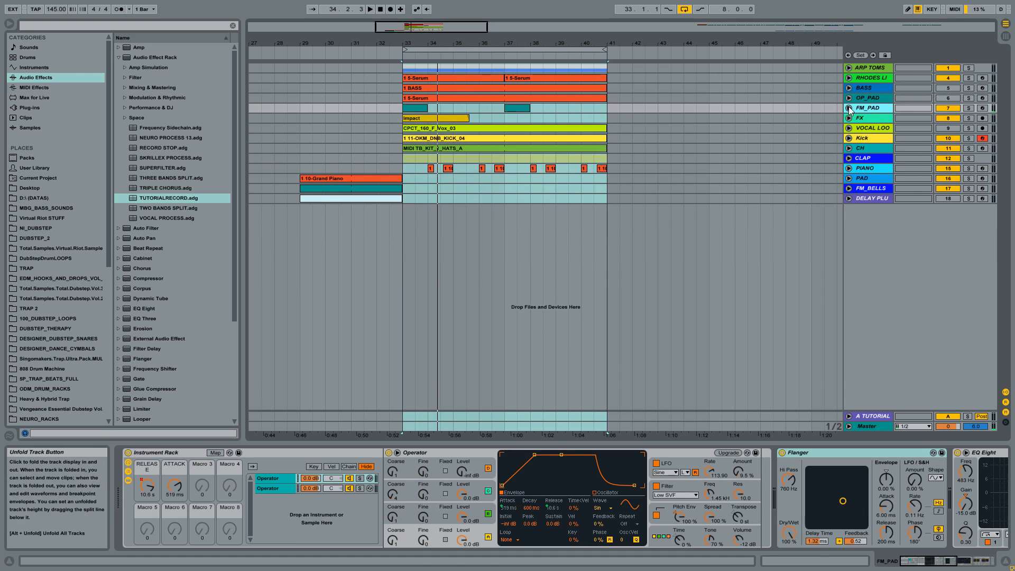
click(849, 107)
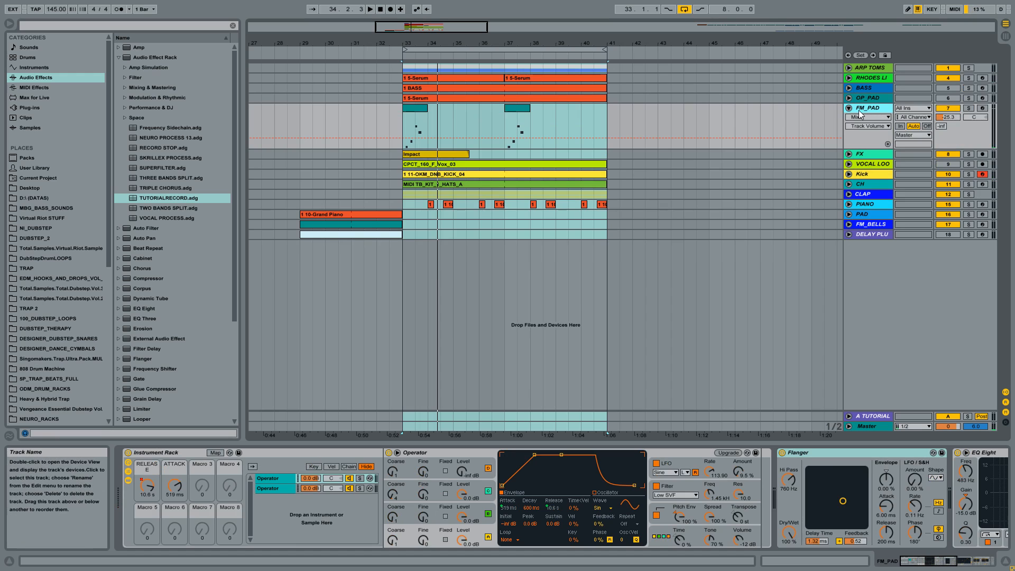
click(968, 108)
key(space)
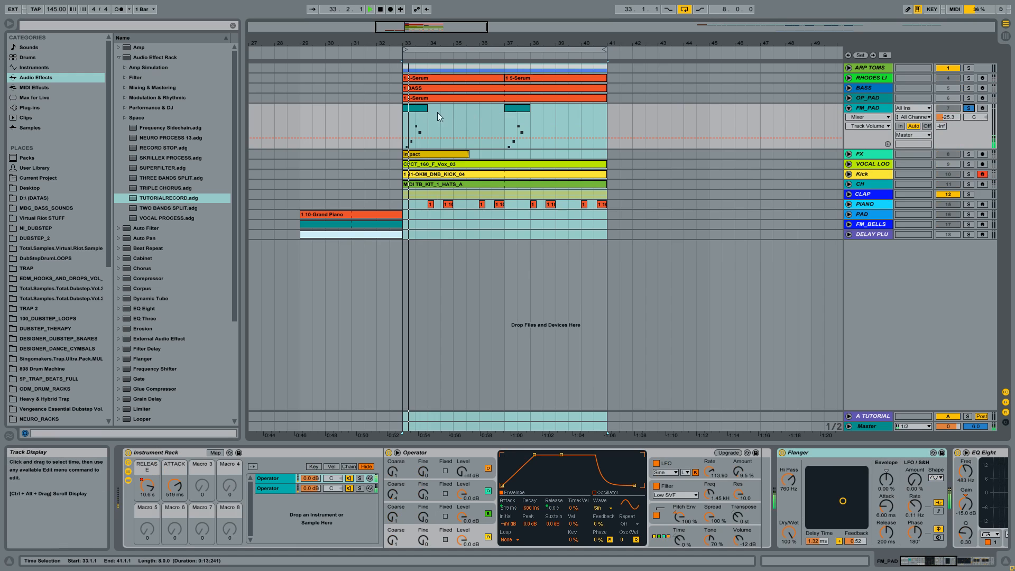
mouse_move(954, 119)
mouse_down()
mouse_move(954, 100)
mouse_move(953, 110)
mouse_up()
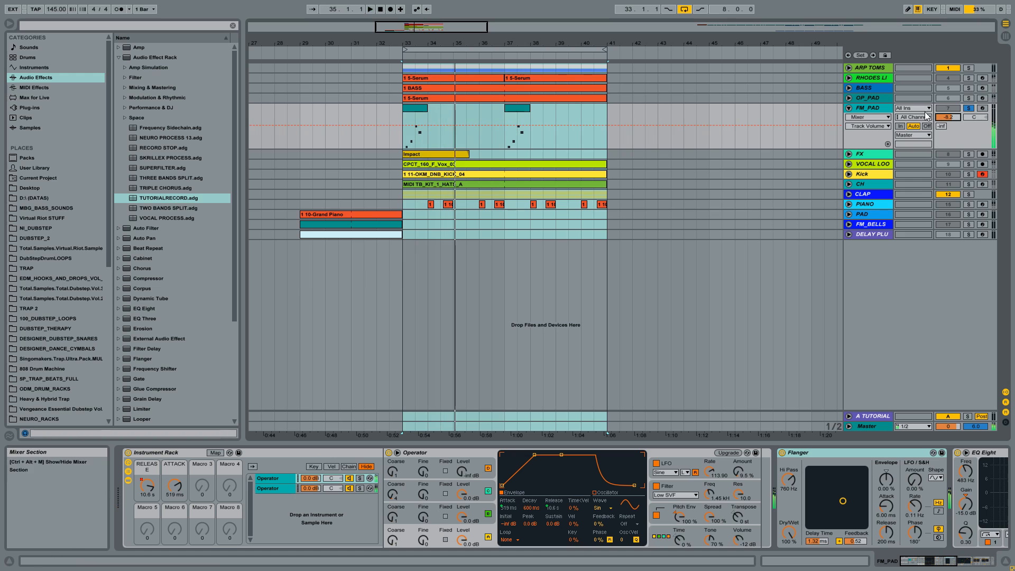
key(space)
Step: Listen to the two Operator chains in the FM_PAD Instrument Rack in solo, one after the other, ending with the second chain soloed
key(space)
drag(411, 44, 411, 77)
drag(588, 43, 490, 42)
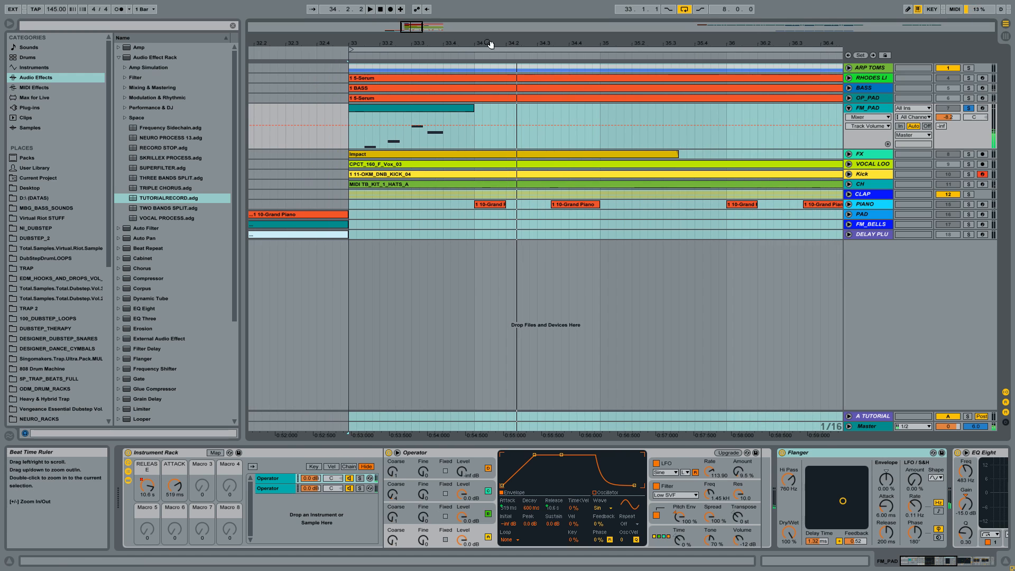
click(280, 479)
click(360, 489)
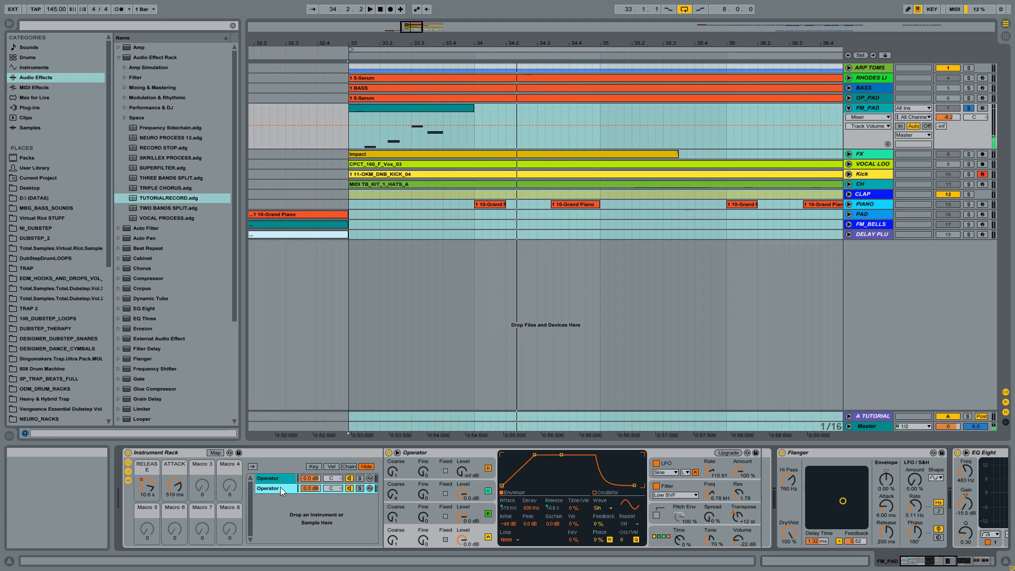
click(360, 479)
key(space)
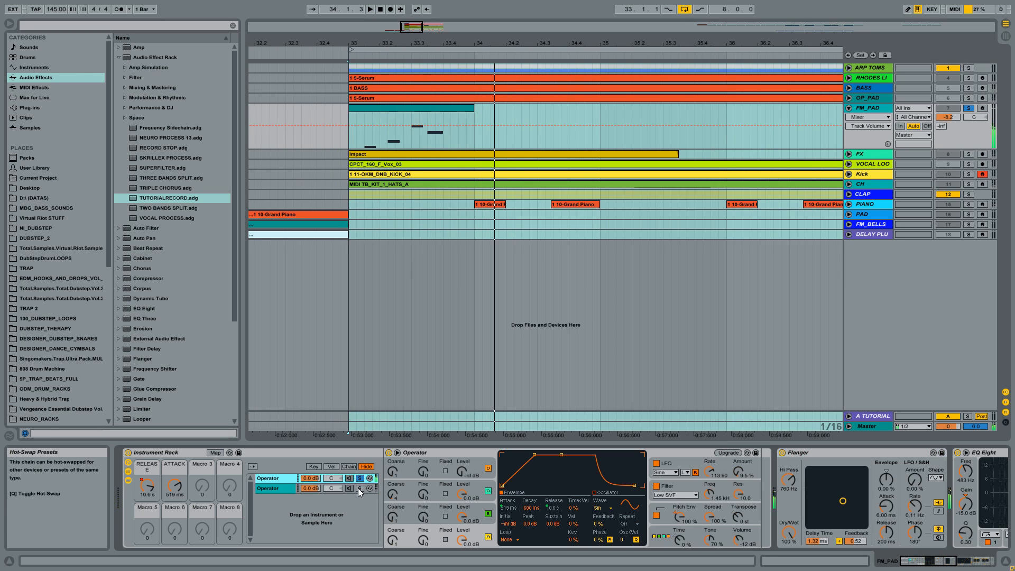
key(space)
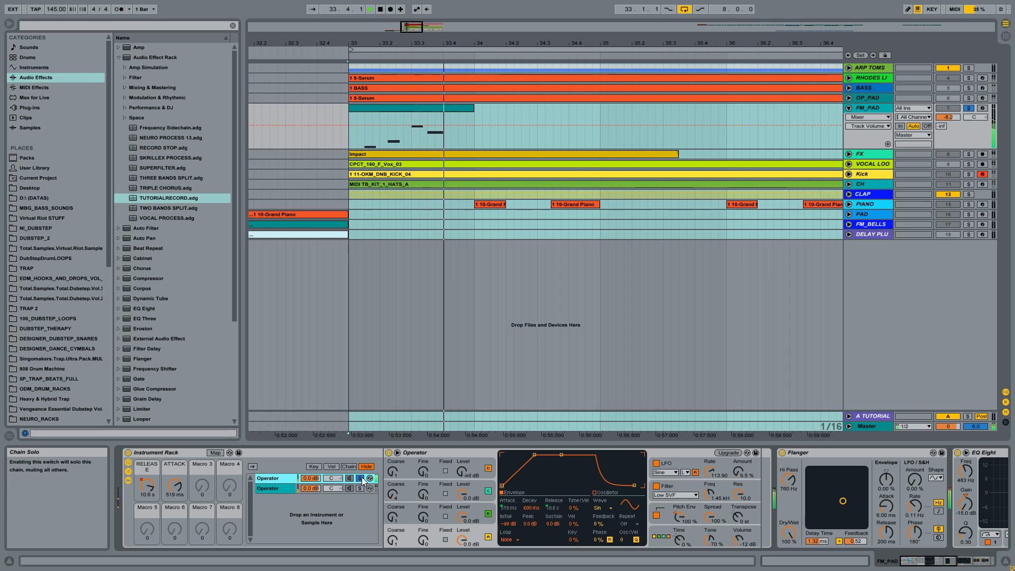
click(360, 488)
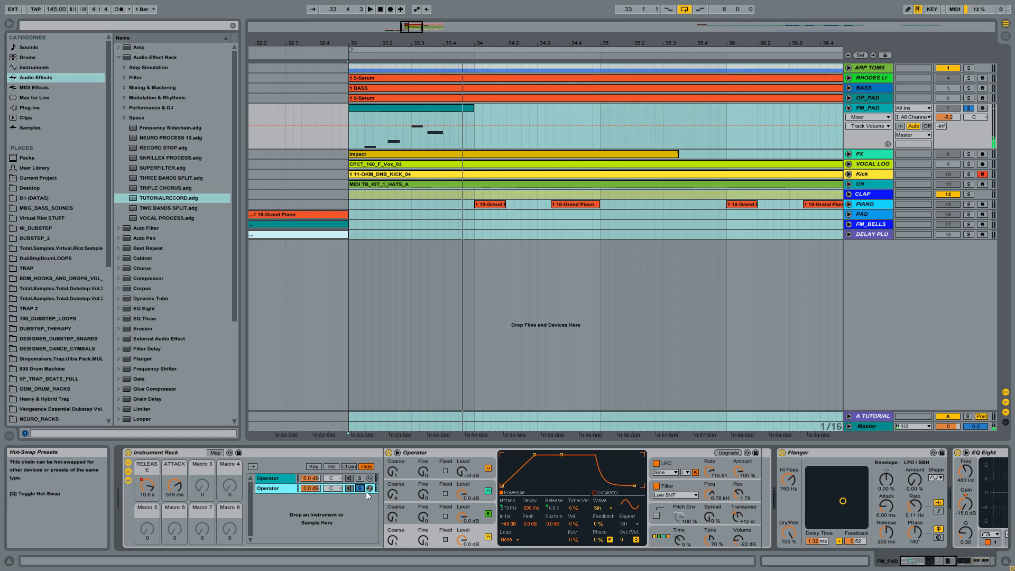
key(space)
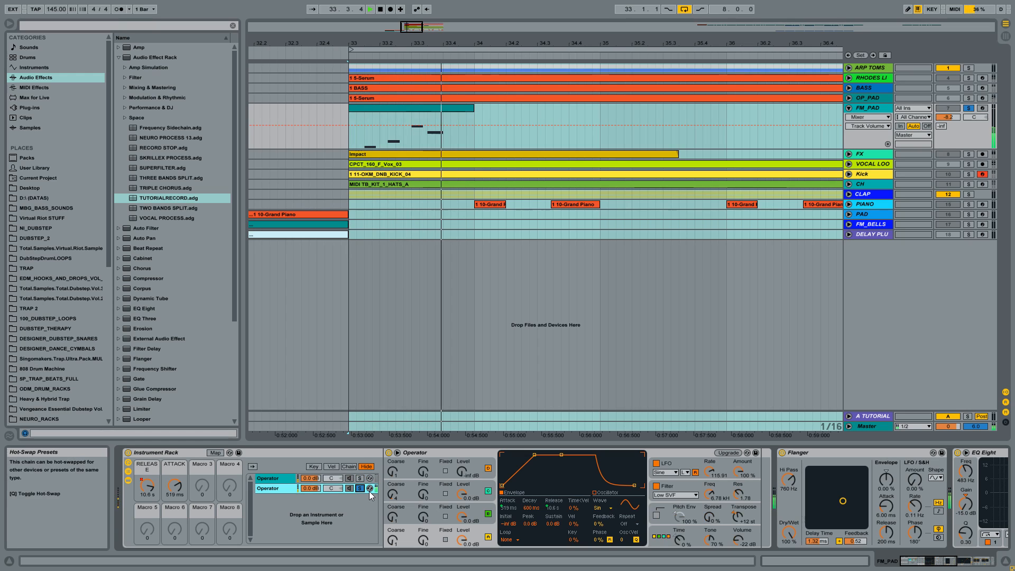
Step: Examine the Flanger that follows the FM_PAD Instrument Rack and listen to the loop with it selected
click(949, 564)
mouse_move(949, 565)
mouse_down()
mouse_move(959, 564)
mouse_move(949, 567)
mouse_up()
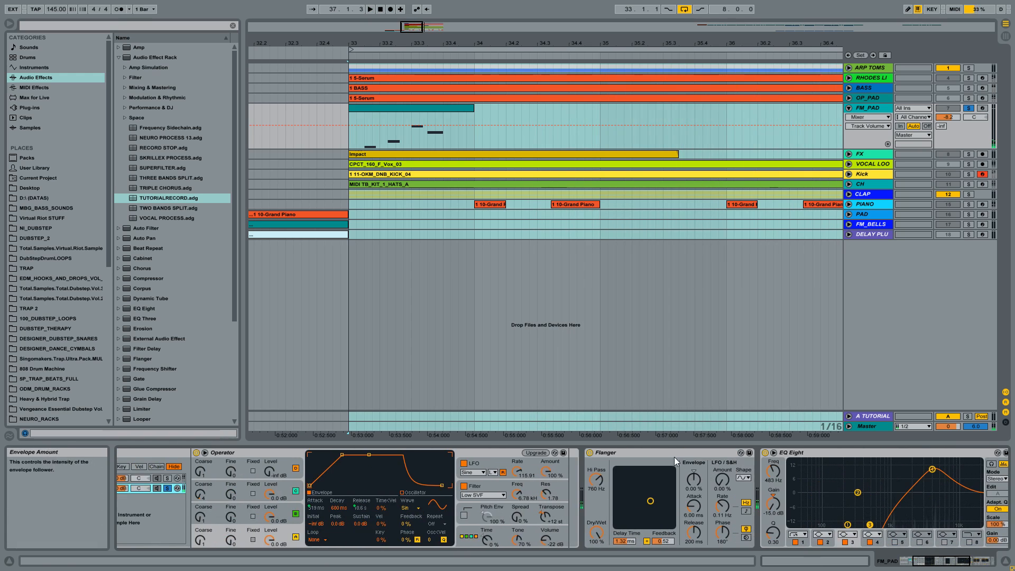
click(653, 454)
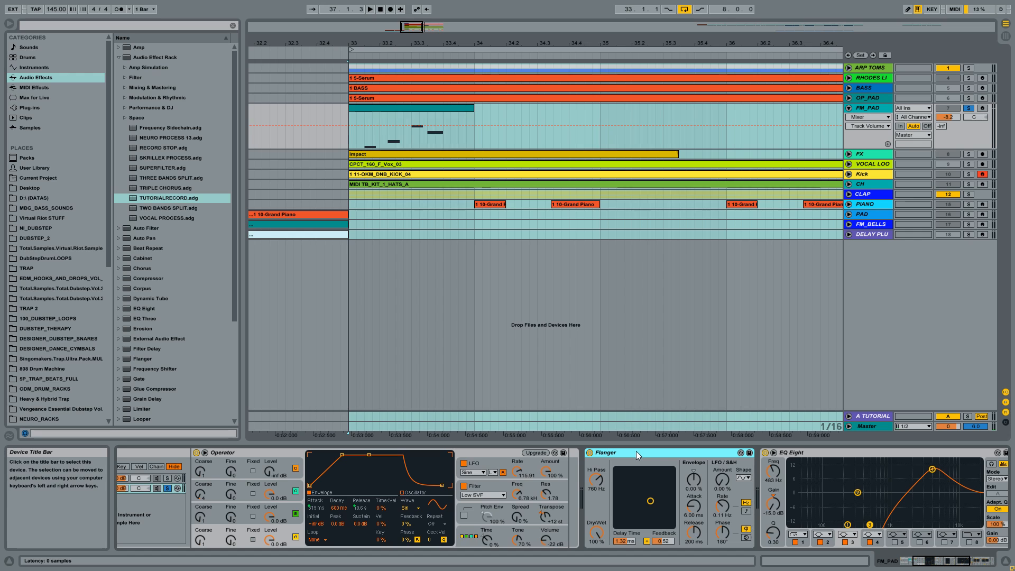
key(space)
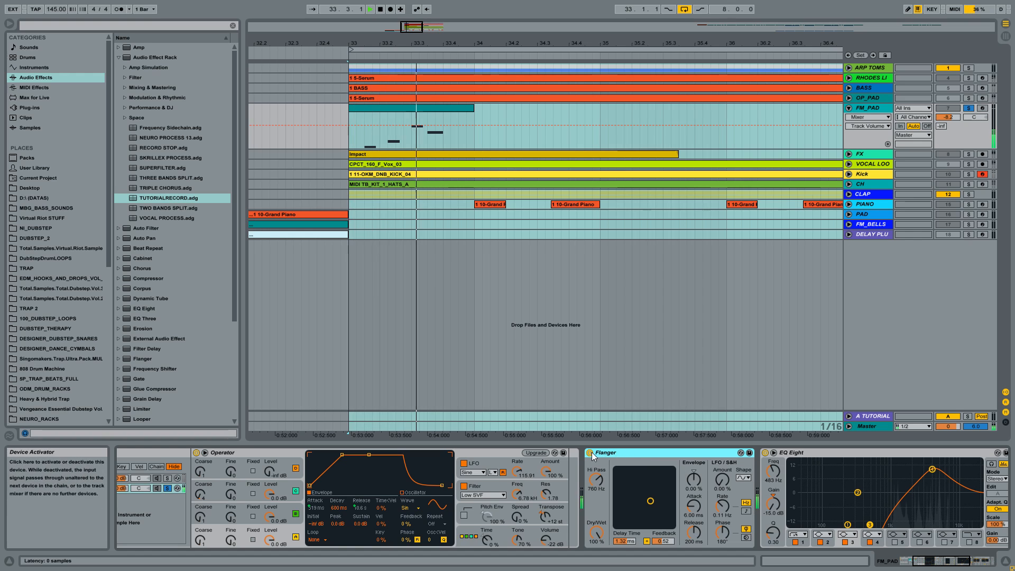
key(space)
Step: Inspect band 4 of FM_PAD's EQ Eight, and go through the Reverb and Utility devices while the loop plays
drag(935, 561, 956, 562)
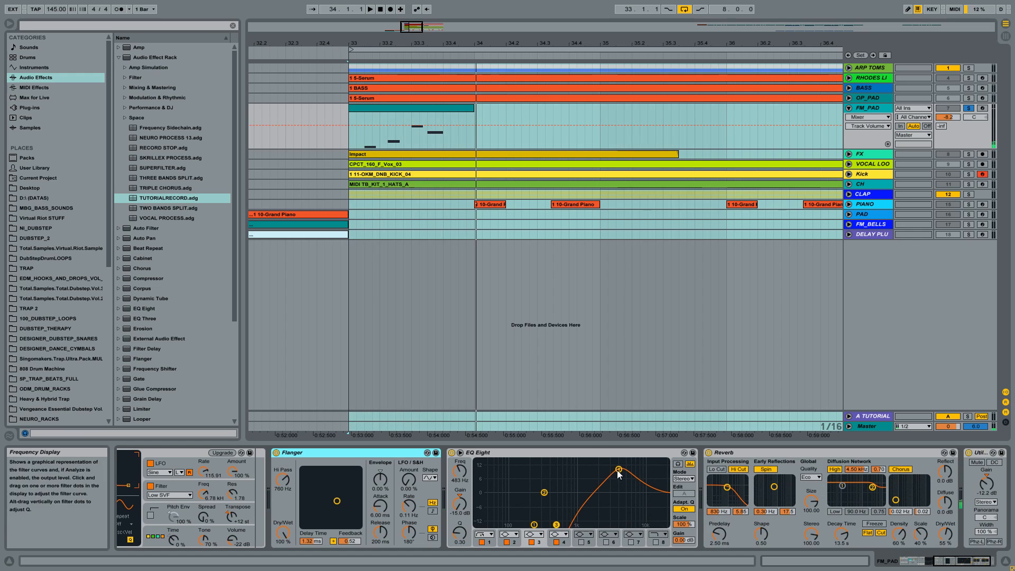
click(618, 469)
click(554, 453)
key(space)
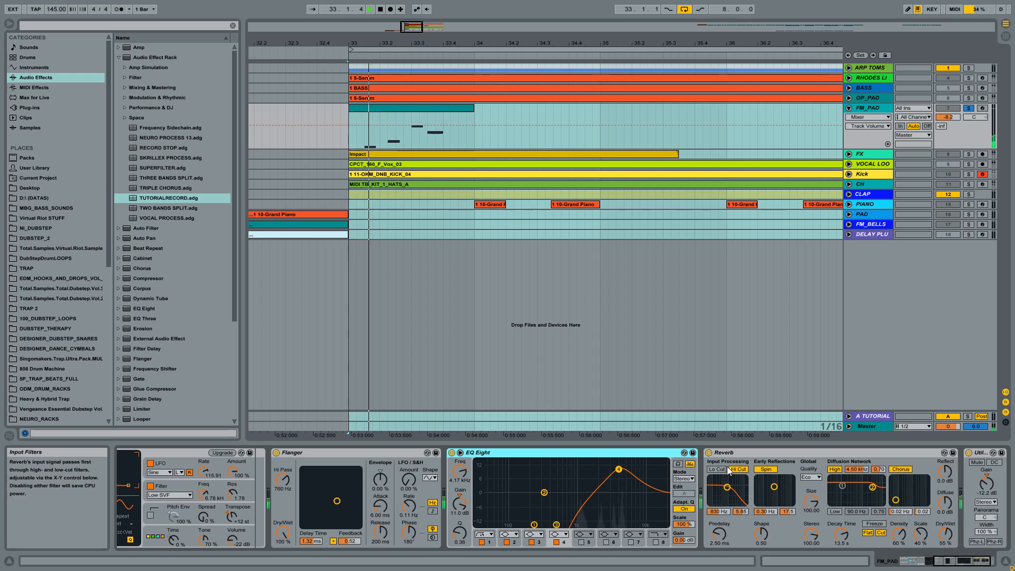
click(762, 453)
drag(954, 562, 963, 561)
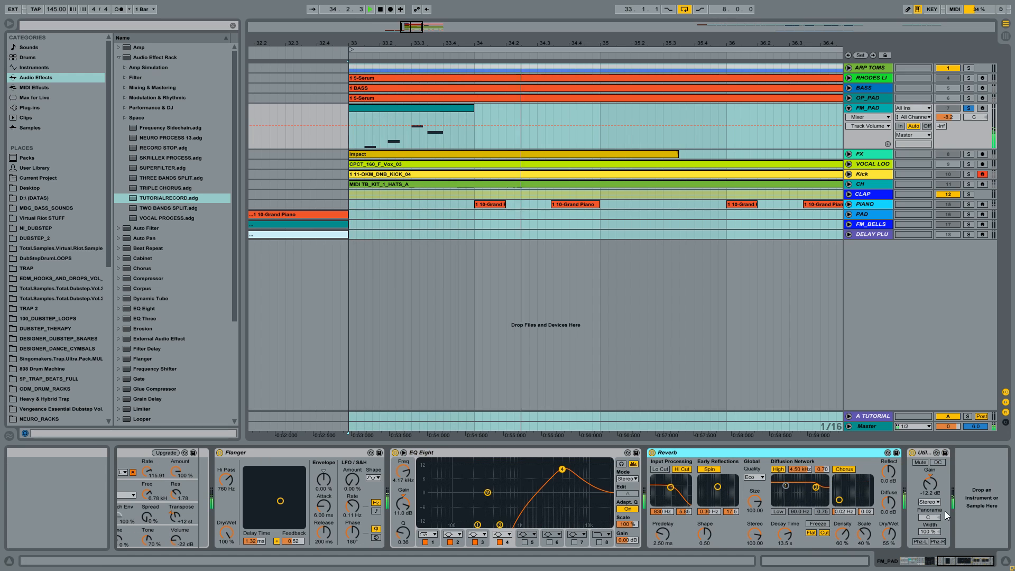
click(914, 452)
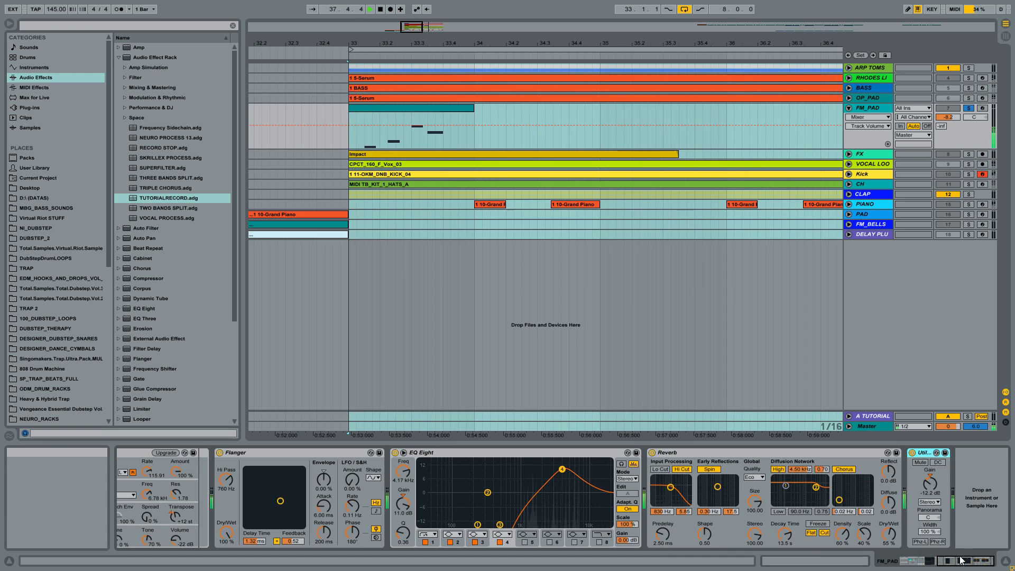
Step: Go back to the Operator of the second chain on FM_PAD and play its sound from bar 33
drag(960, 564, 865, 566)
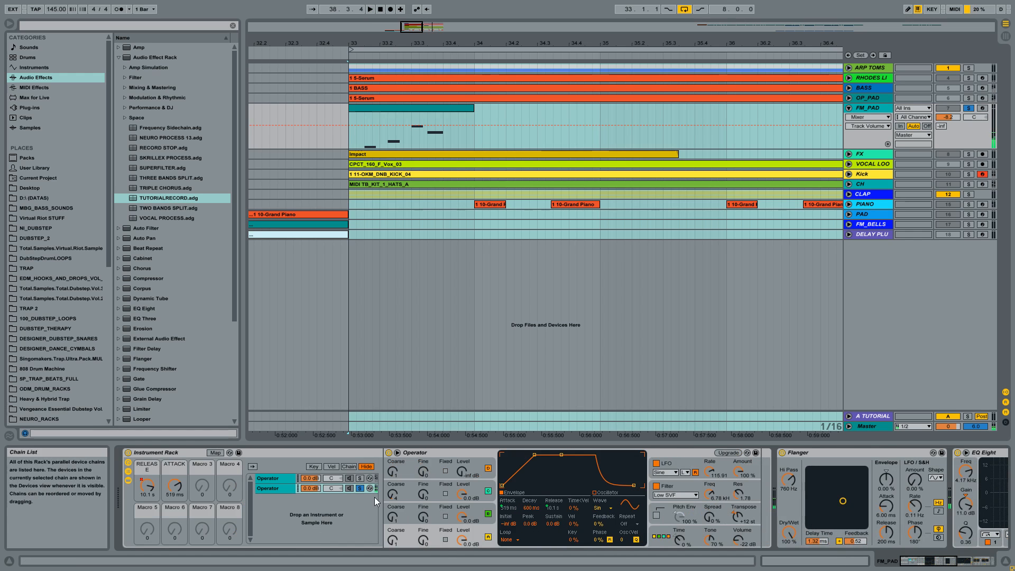
click(448, 453)
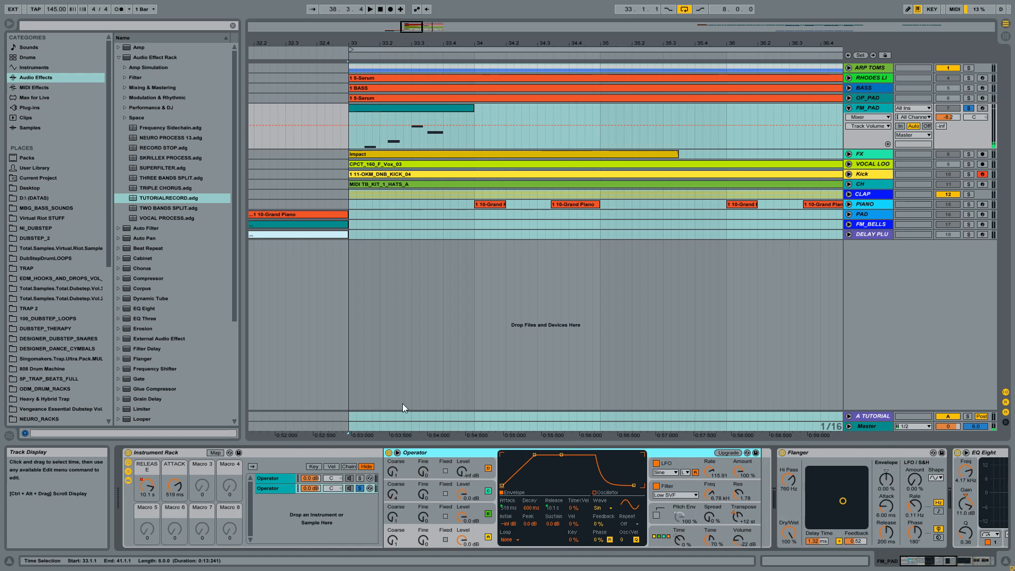
key(space)
key(space)
key(space)
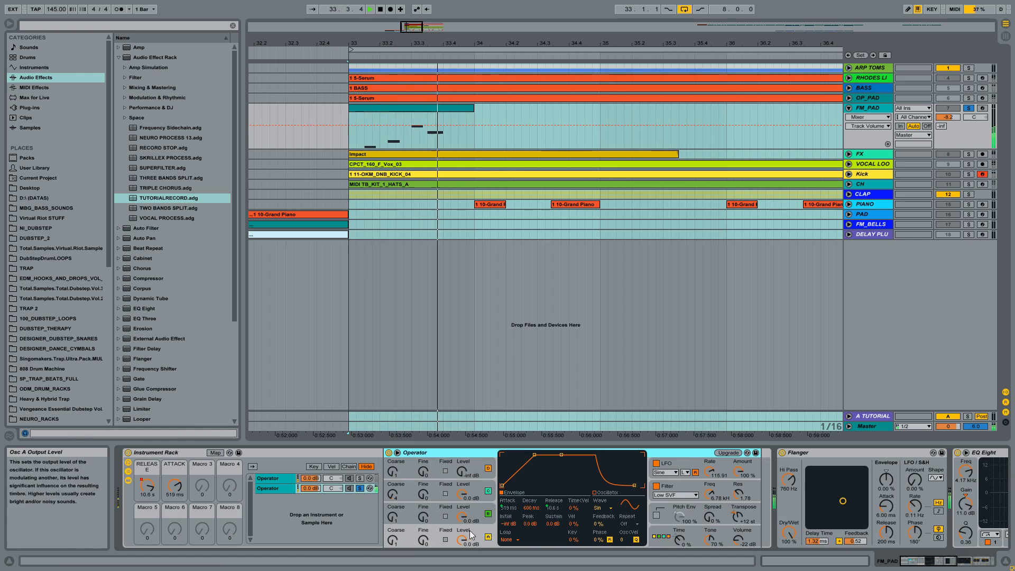
key(space)
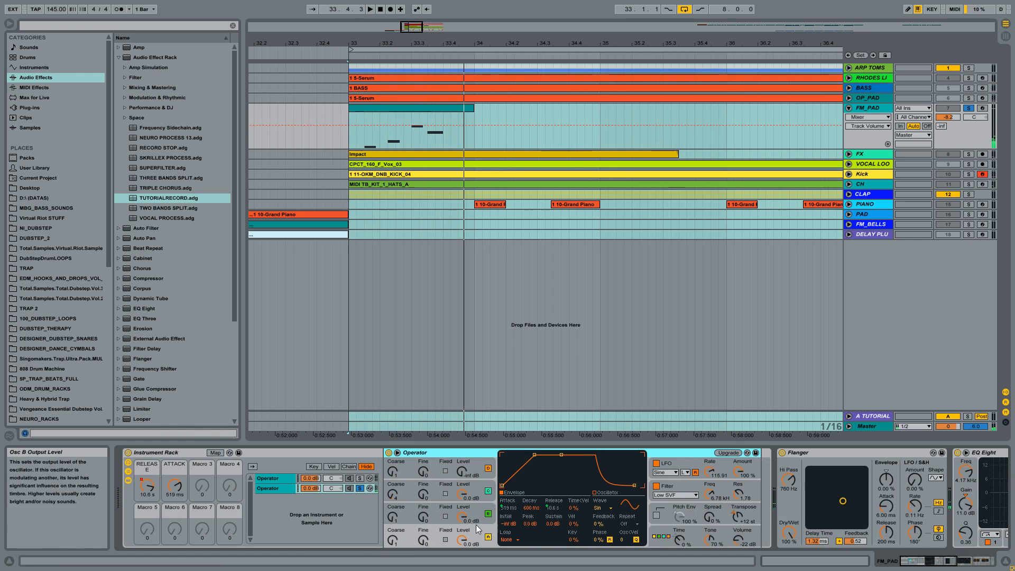
Step: Go through the settings of oscillators C, B and A in the second chain's Operator
click(474, 487)
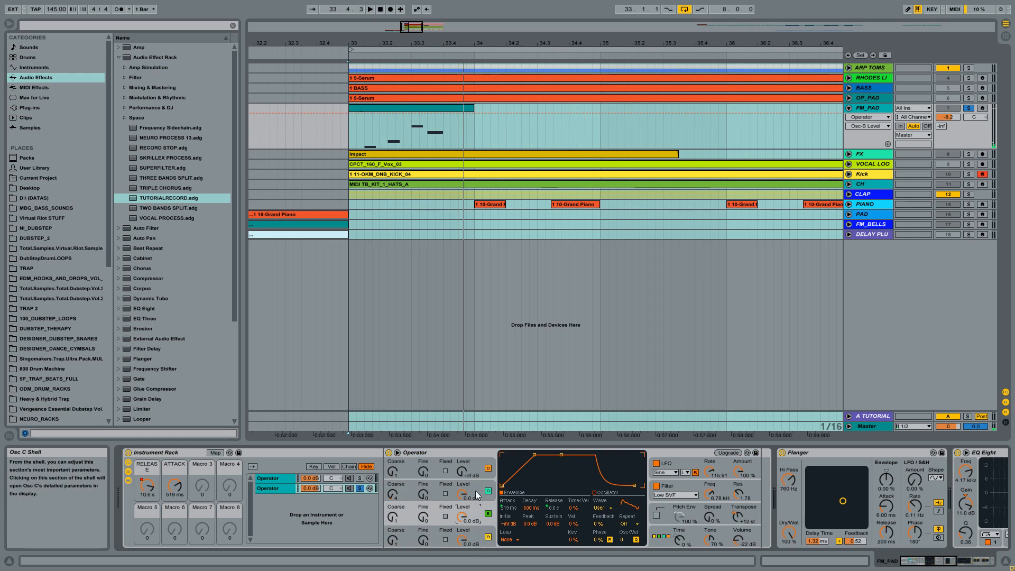
click(479, 515)
click(477, 492)
click(487, 529)
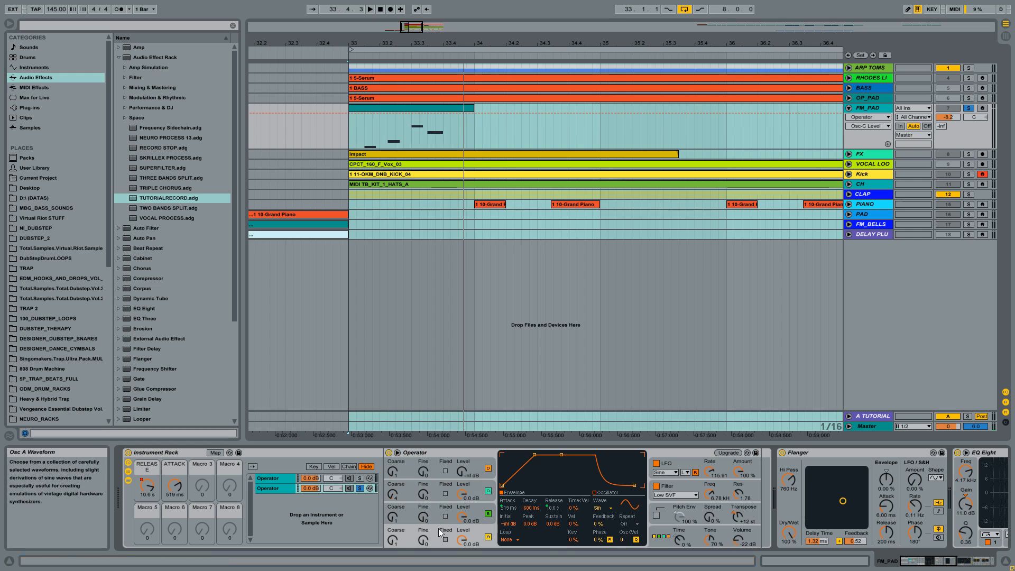
Step: Show the waveform editor of Operator's oscillator B and examine its first four partials
click(472, 512)
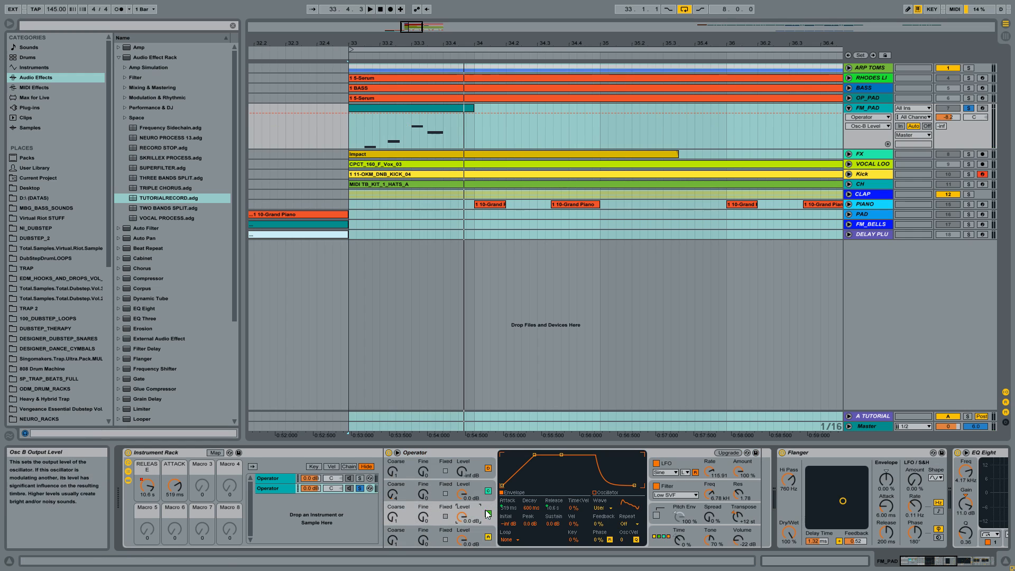
click(604, 494)
drag(502, 453, 531, 458)
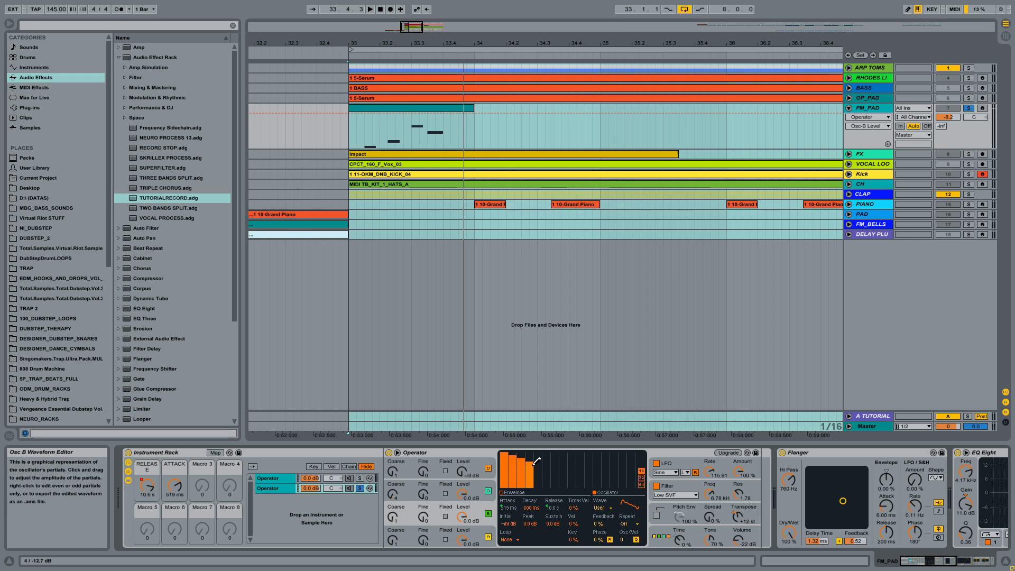
Step: Play the second chain's sound, then show Operator's oscillator C and examine its waveform partials and coarse frequency
key(space)
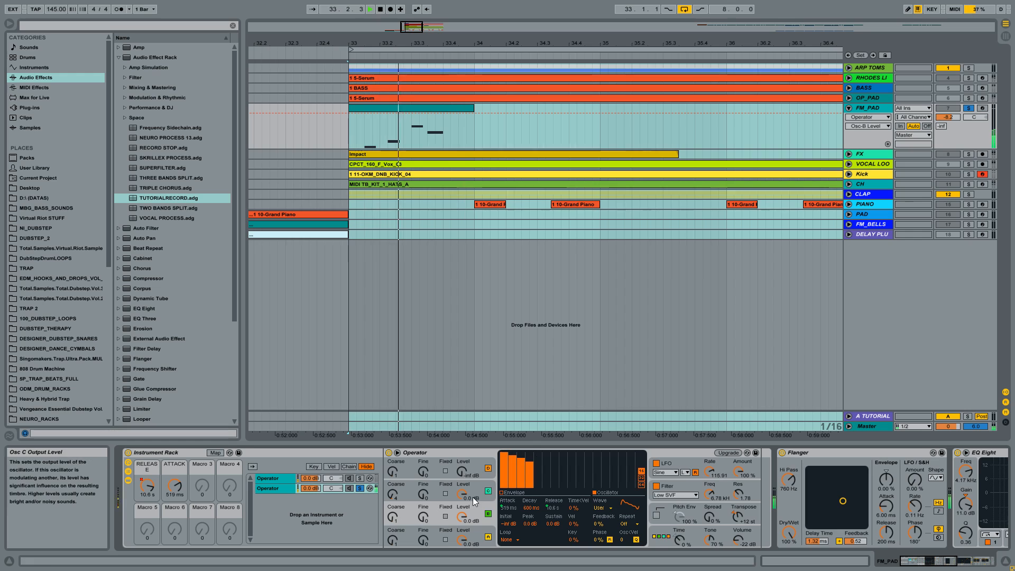
click(480, 490)
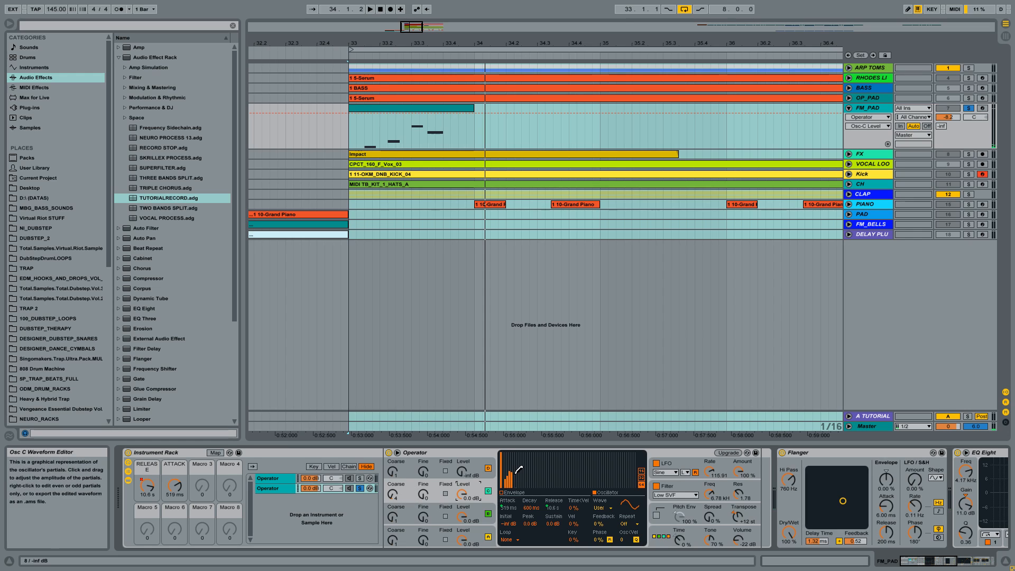
drag(519, 479, 549, 470)
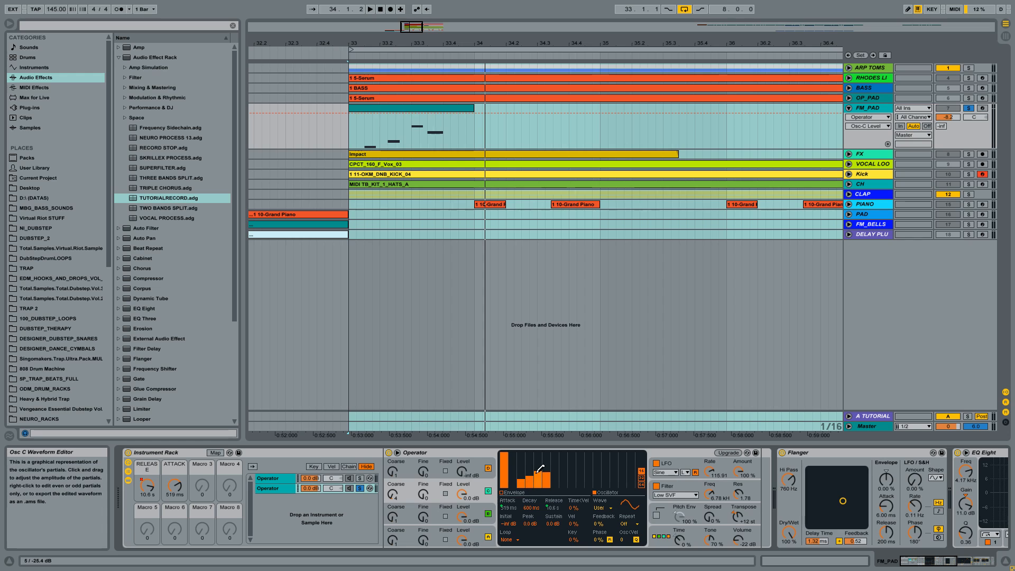
click(397, 494)
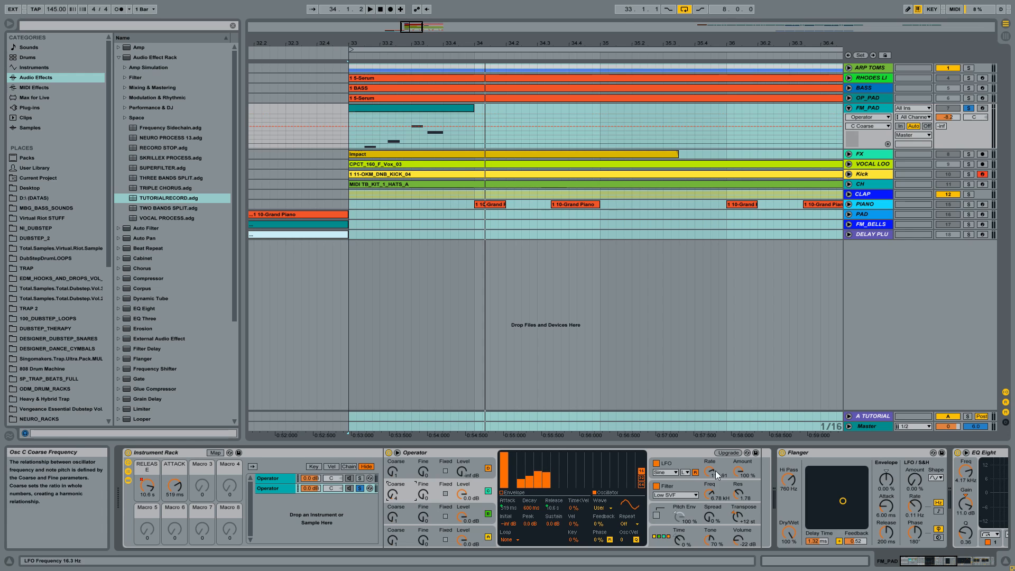
Step: Compare the second chain's sound from bar 33 with Operator's filter switched off and back on
click(702, 480)
key(space)
click(656, 486)
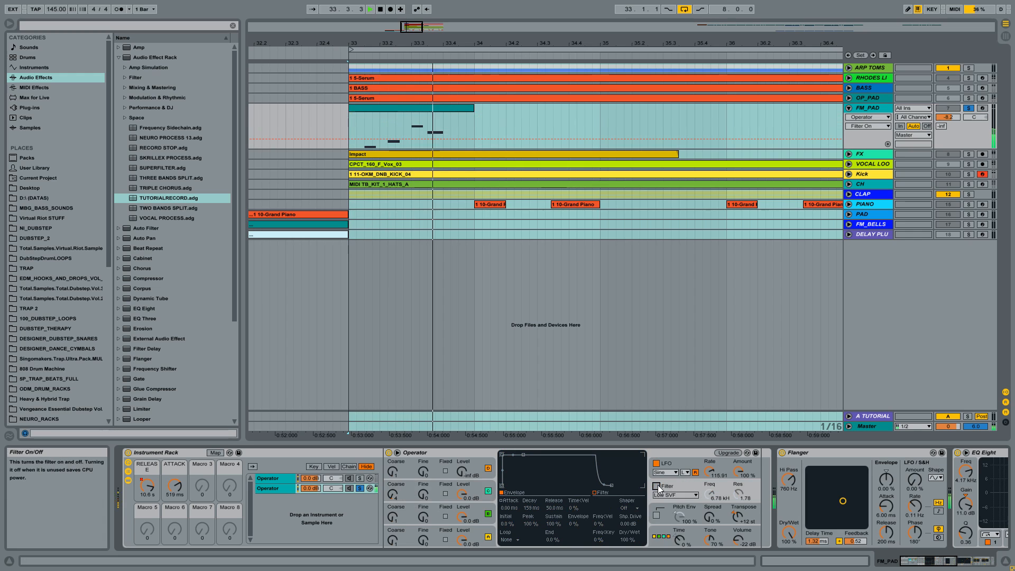
click(656, 485)
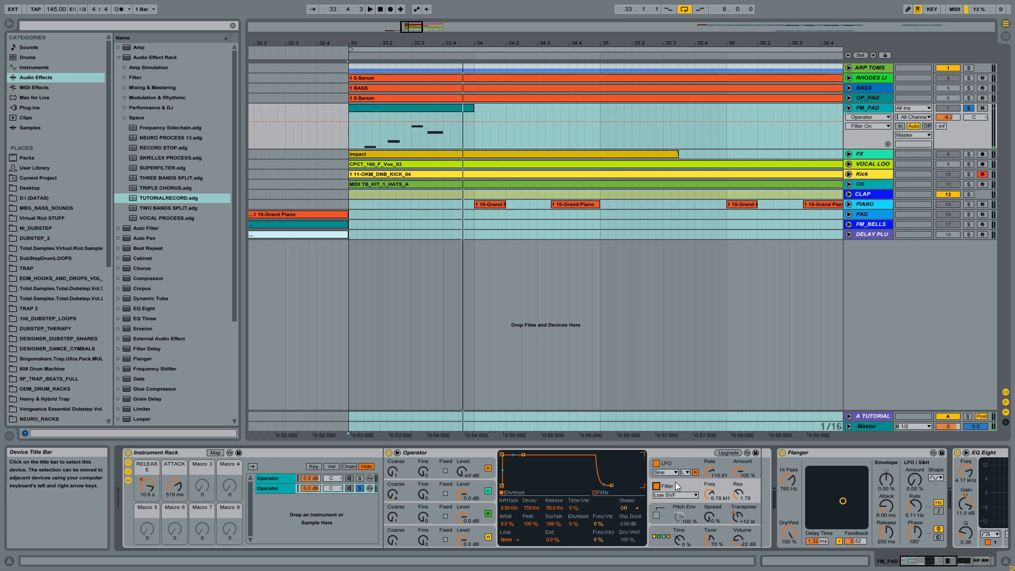
key(space)
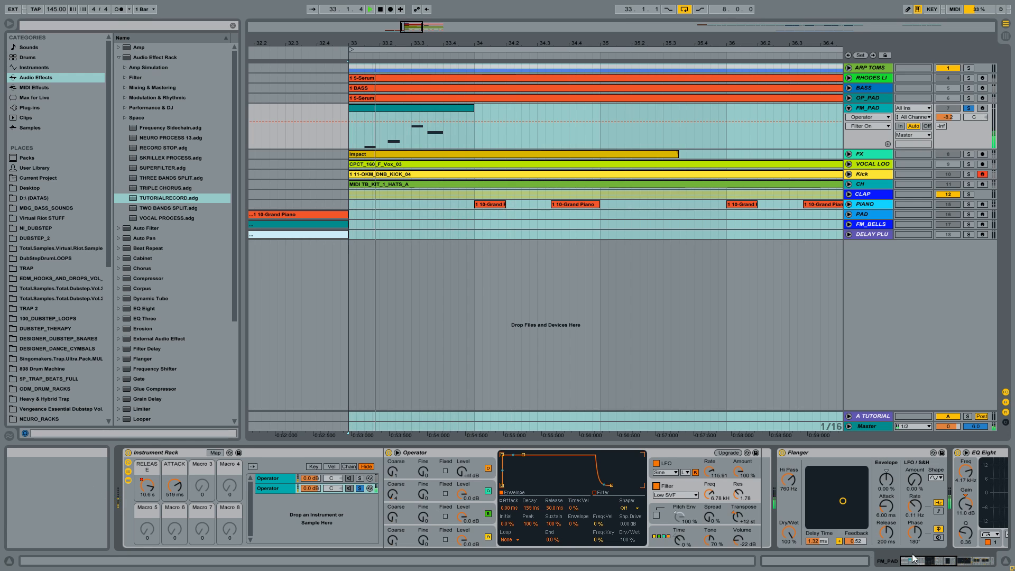
key(space)
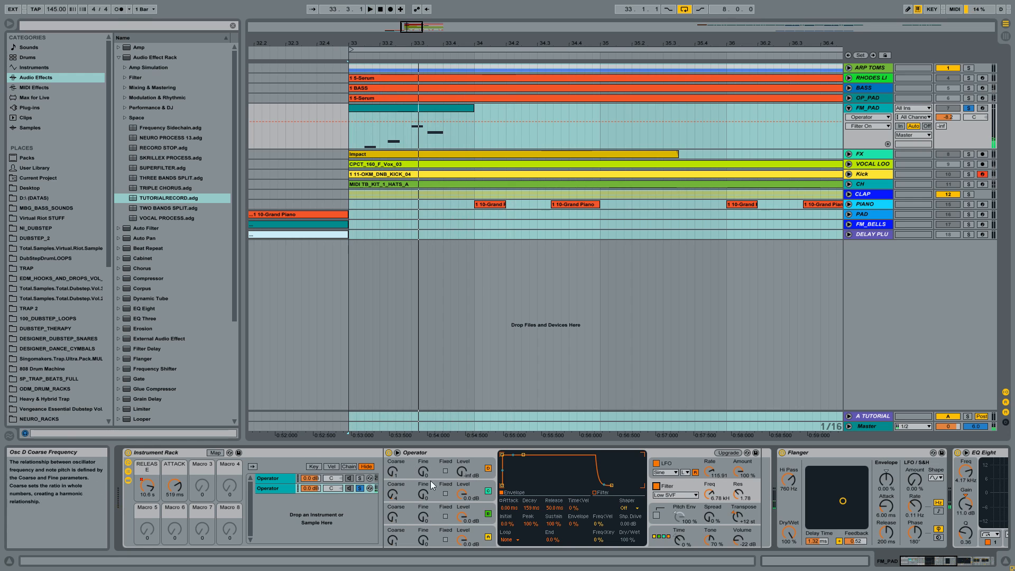
Step: Inspect Operator's algorithm and modulation routing, and go through the levels of oscillators A, B and C in the FM order
click(654, 537)
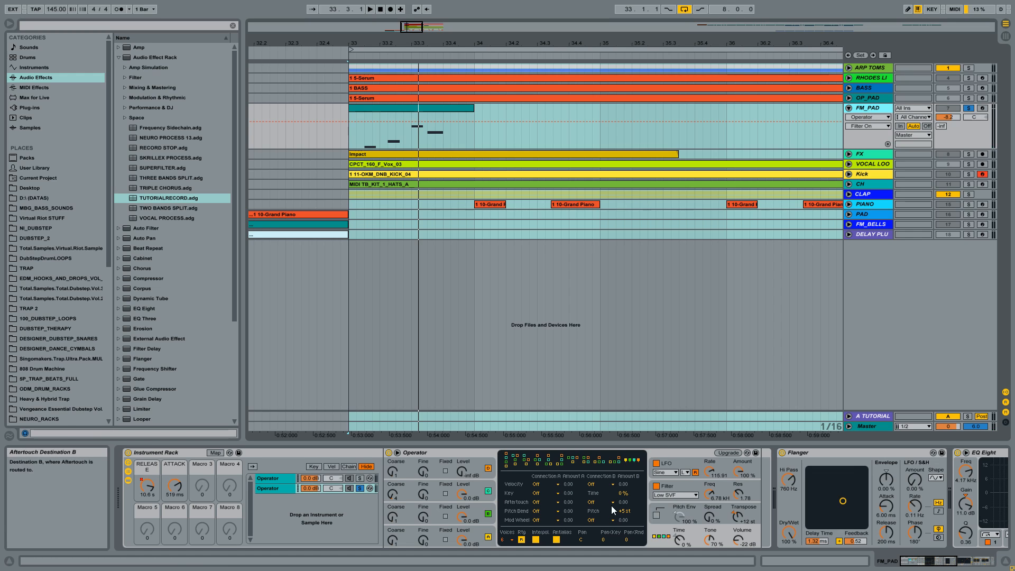
click(478, 534)
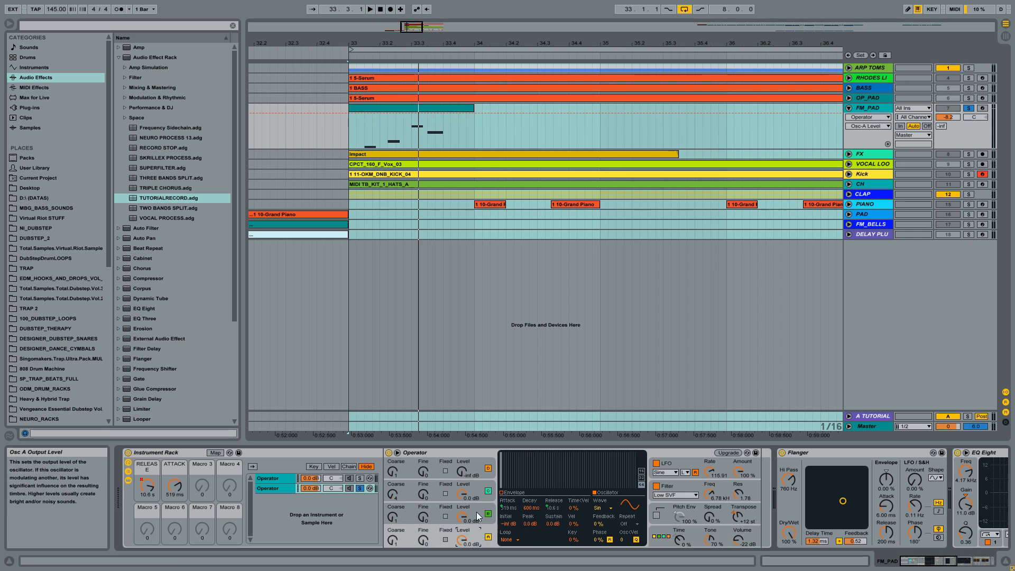
click(477, 517)
click(474, 486)
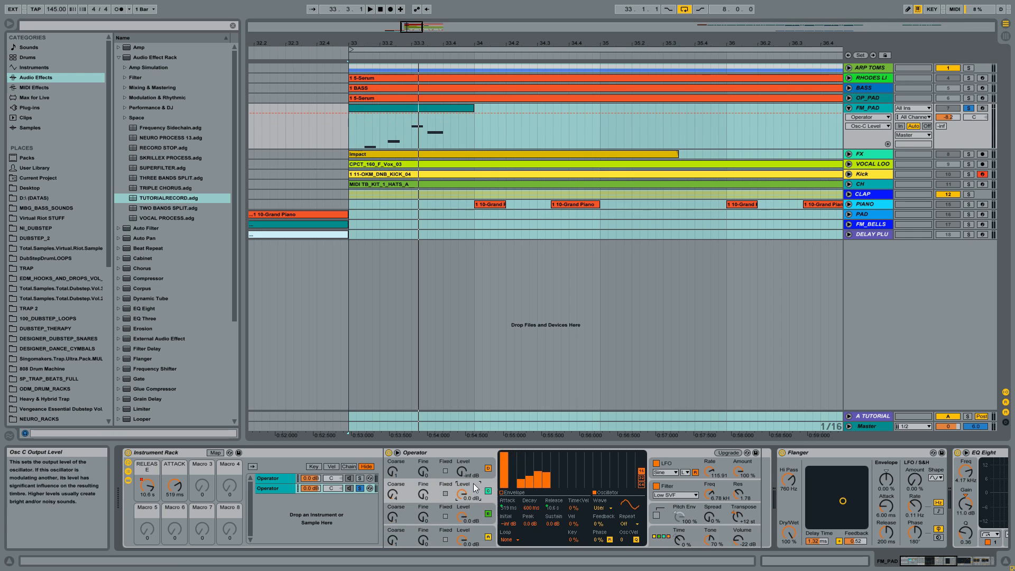
click(477, 515)
click(477, 535)
click(475, 511)
click(478, 481)
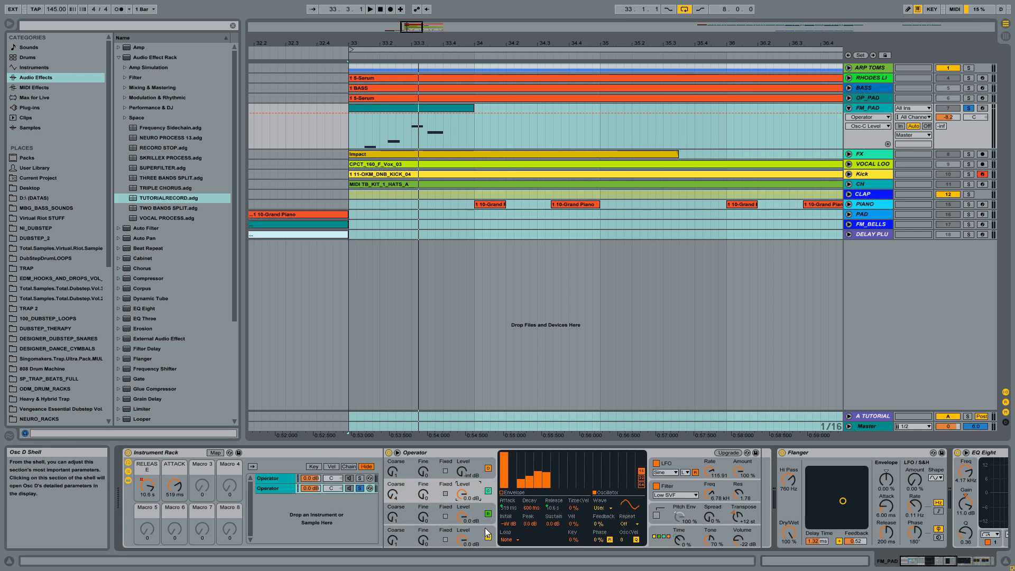
click(477, 513)
click(478, 484)
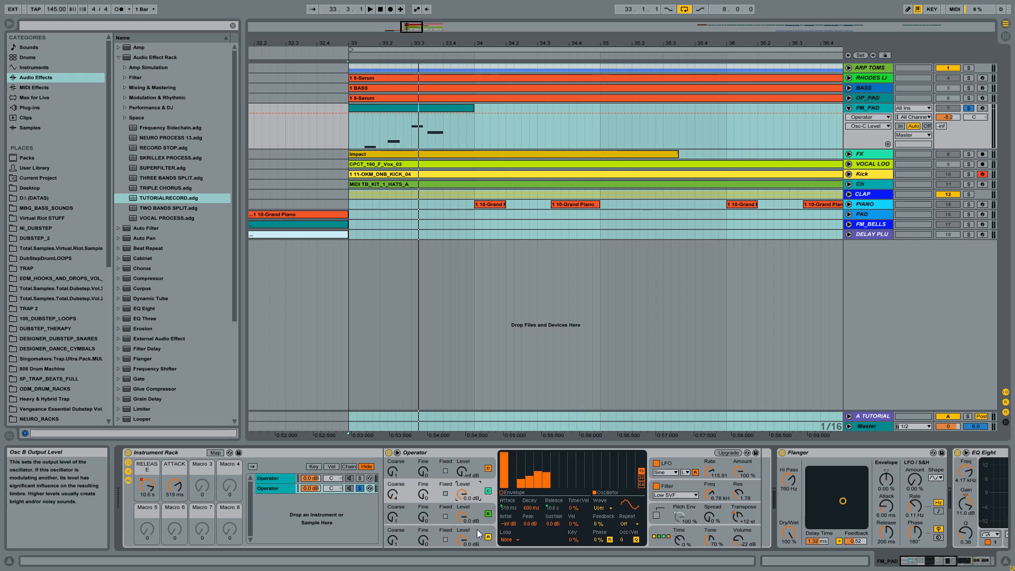
click(477, 533)
click(476, 516)
click(478, 483)
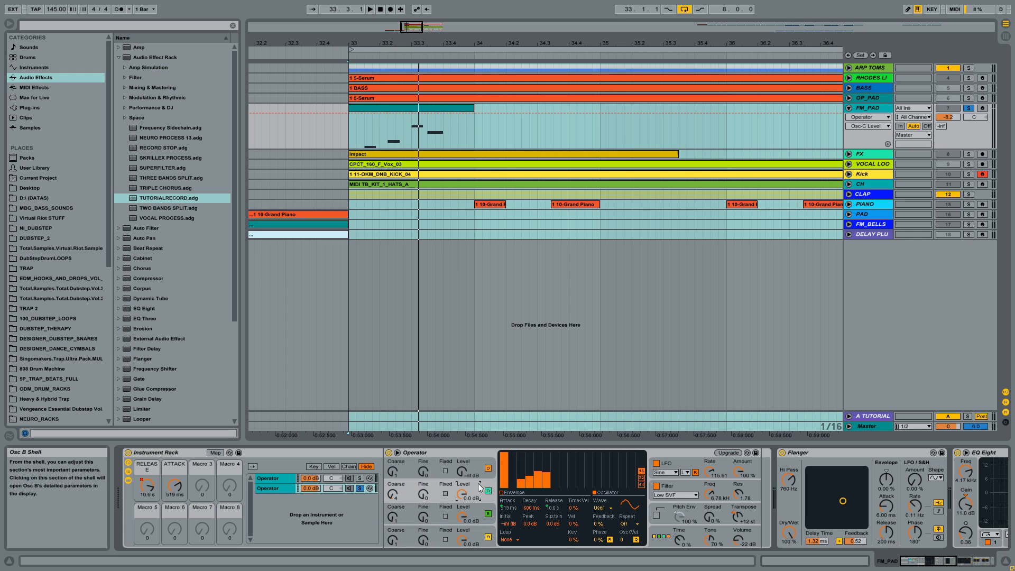
Step: Show the first chain's Operator, play its sound from bar 33, and review its oscillators B and C and its filter
click(345, 477)
key(space)
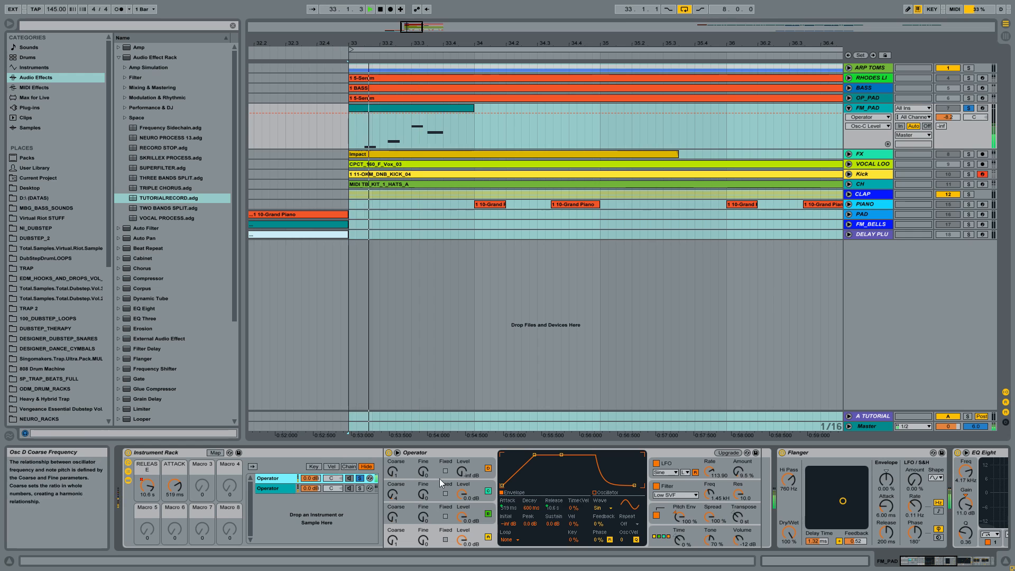
key(space)
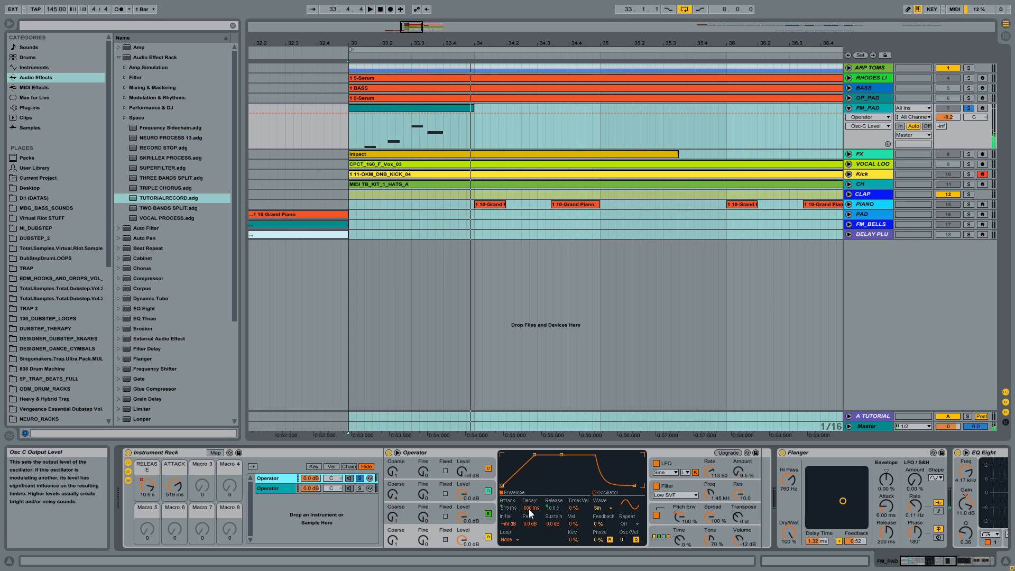
click(476, 509)
click(478, 487)
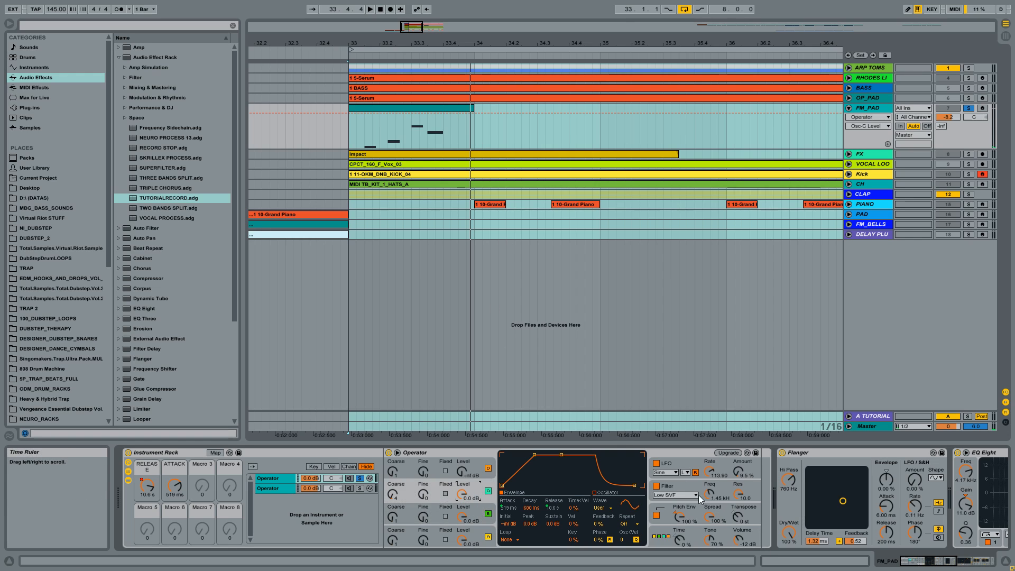
click(683, 480)
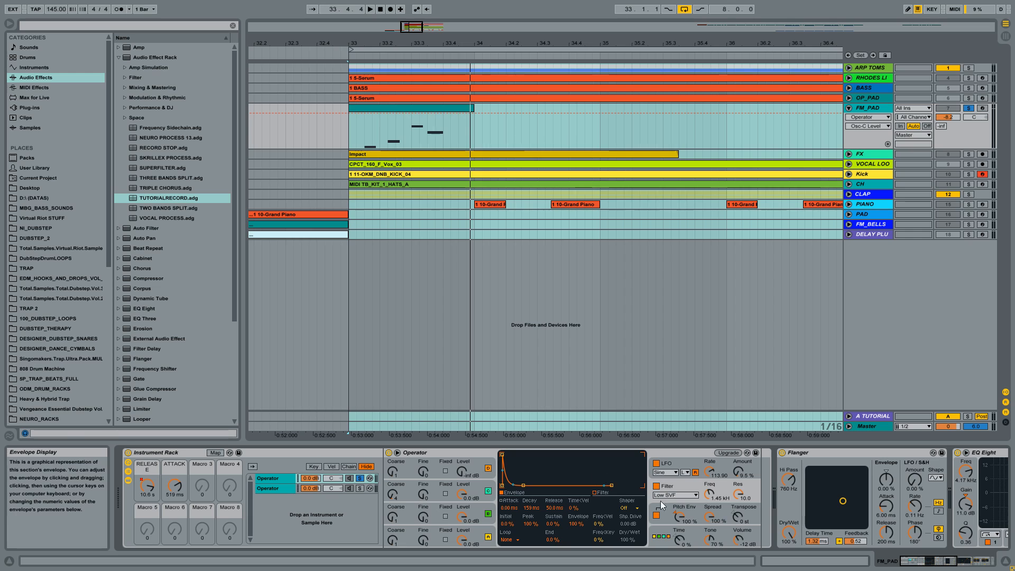
Step: Audition the first chain's pitch envelope with its amount lowered and returned to 100 %, and with the envelope switched off and back on
click(691, 512)
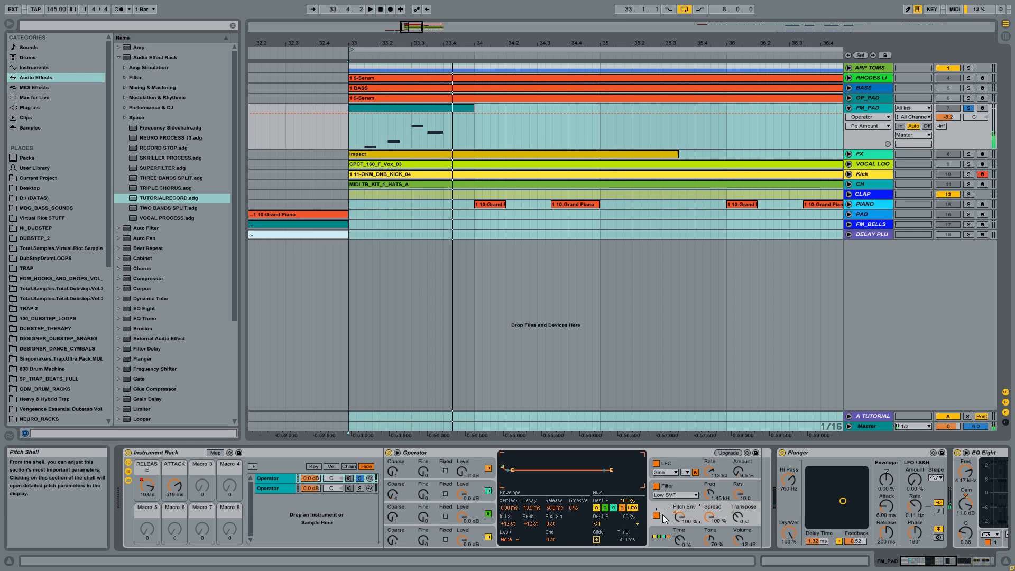
key(space)
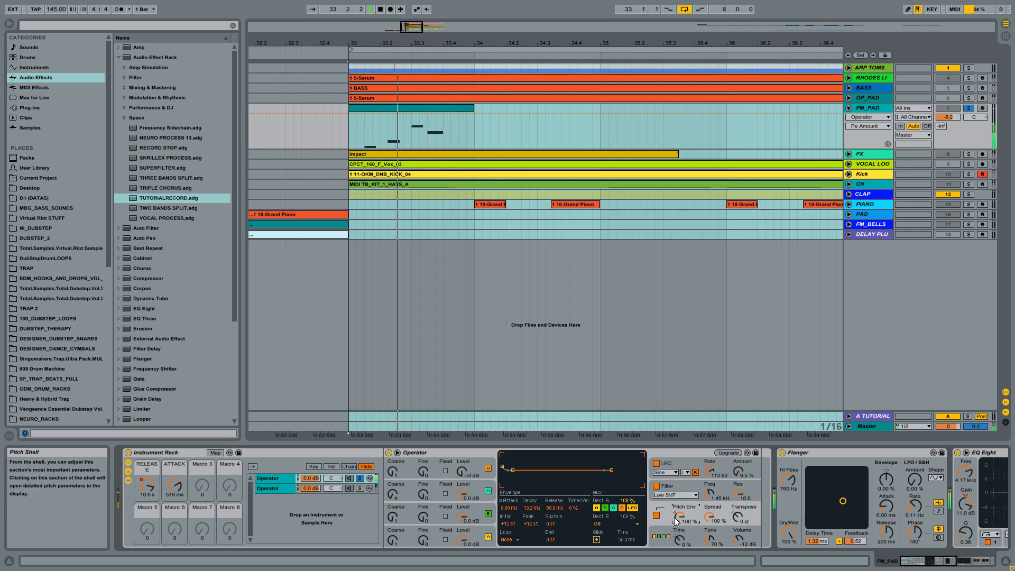
drag(681, 517, 681, 558)
key(space)
key(space)
drag(680, 518, 679, 465)
key(space)
key(space)
click(657, 516)
click(656, 516)
key(space)
key(space)
Step: Compare the first chain's sound with its Operator filter switched off and back on during playback
click(654, 491)
key(space)
key(space)
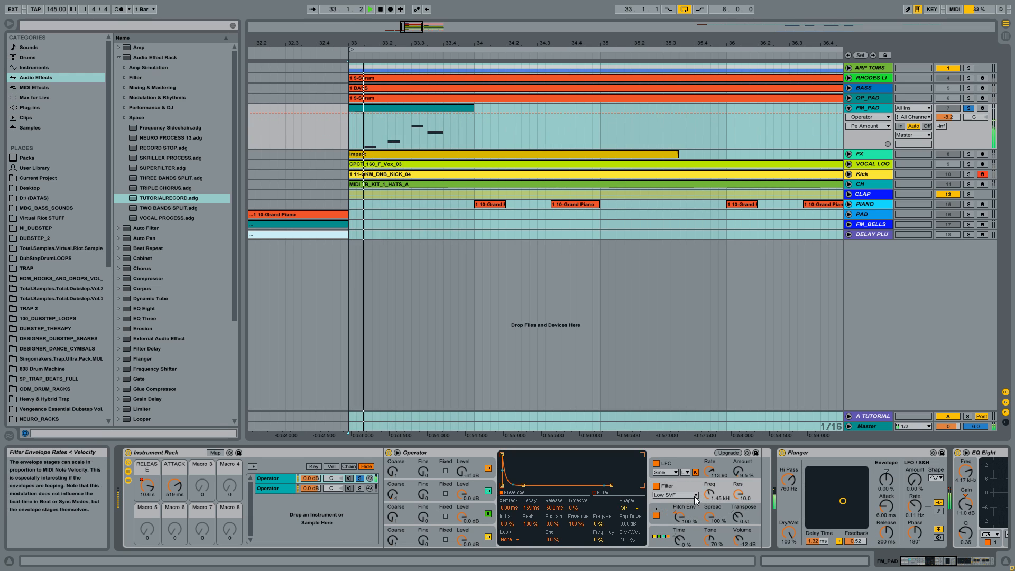
click(655, 489)
key(space)
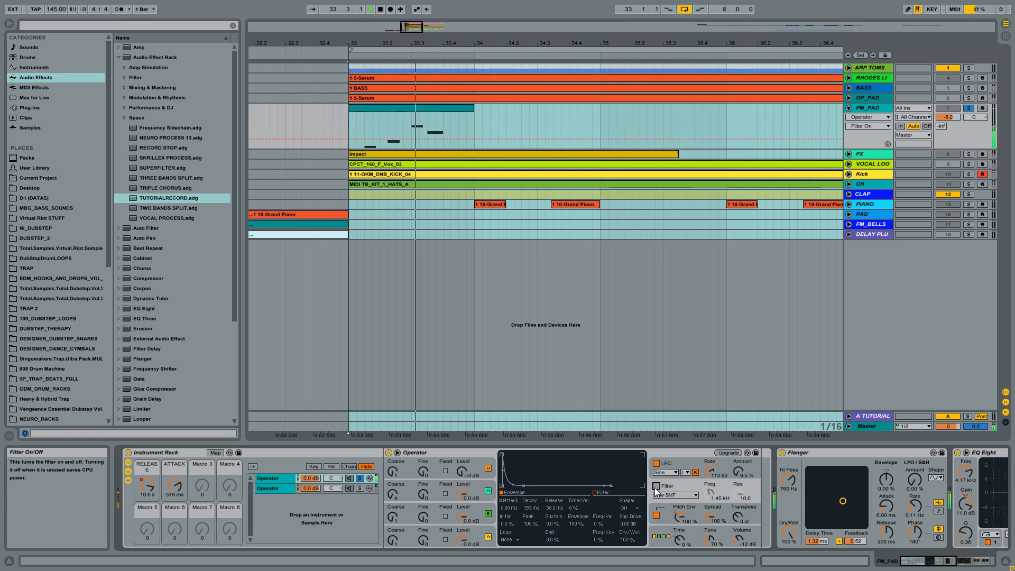
click(656, 486)
key(space)
key(space)
Step: Show the LFO settings of the first chain's Operator and examine the waveform and destinations while replaying the sound
click(688, 462)
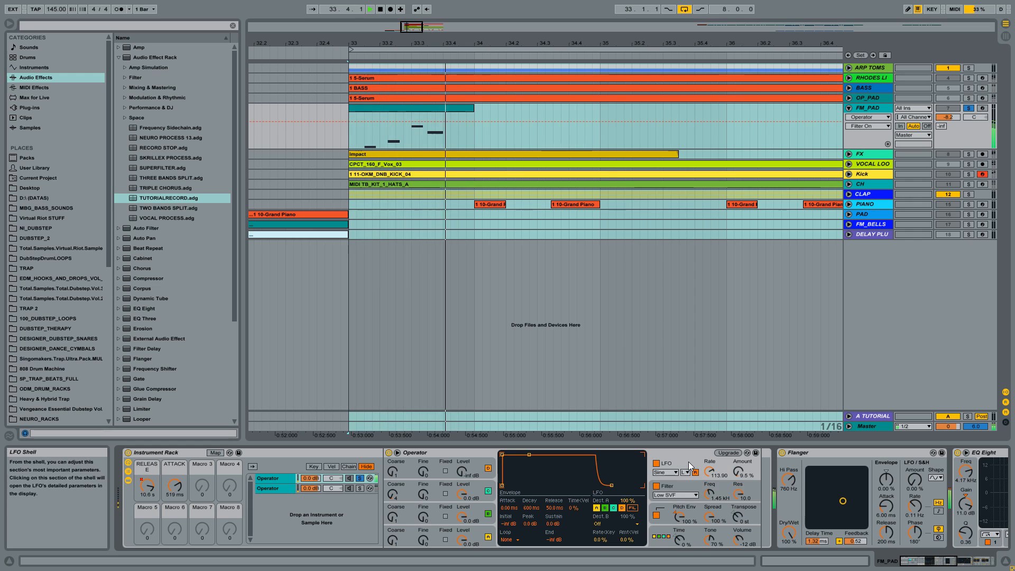
key(space)
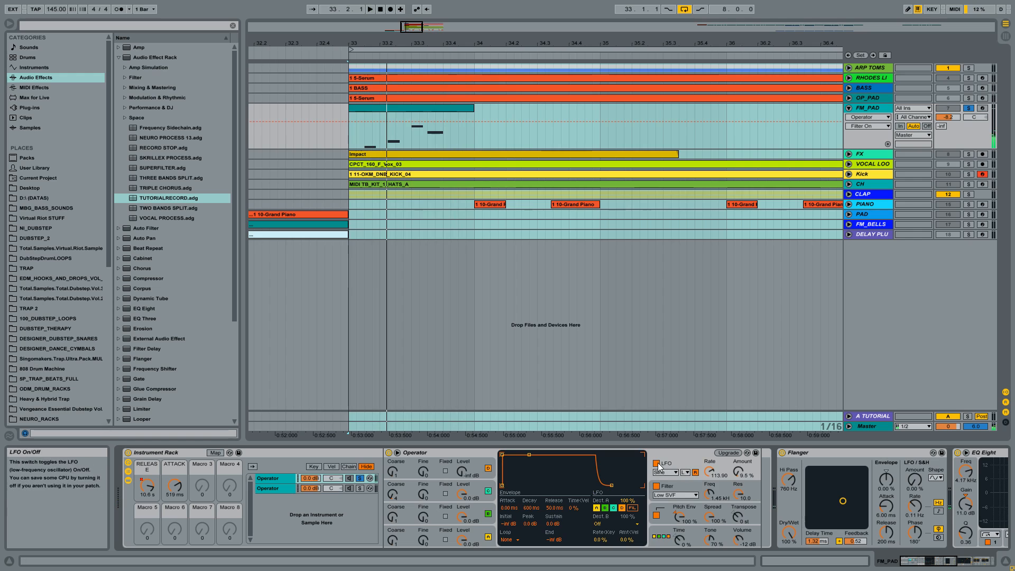
key(space)
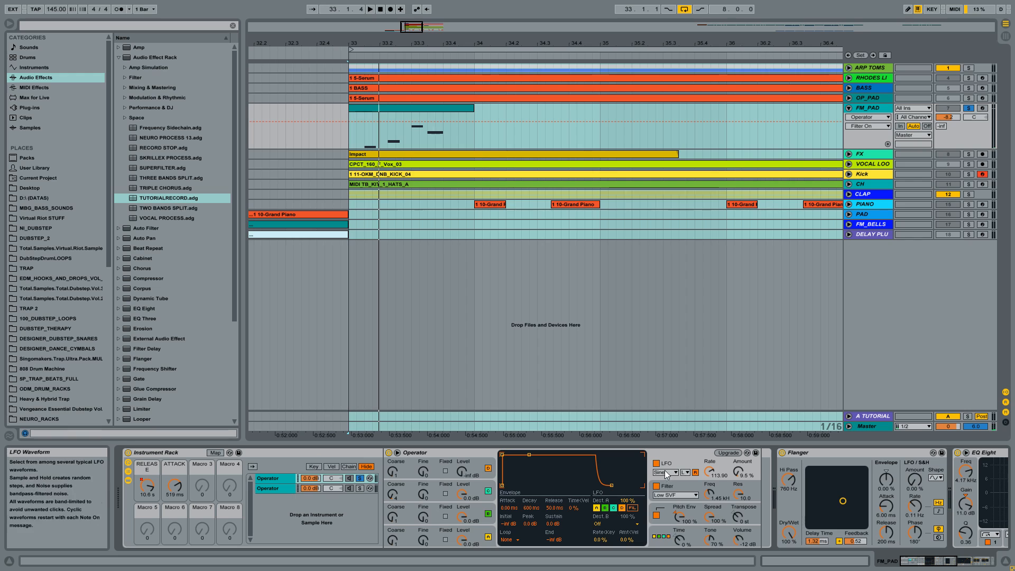
key(space)
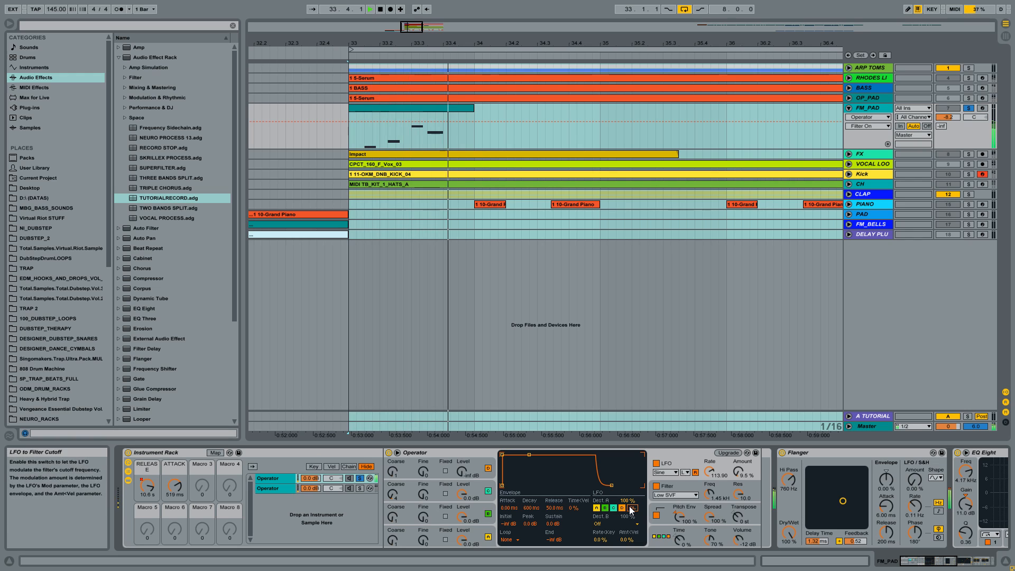
key(space)
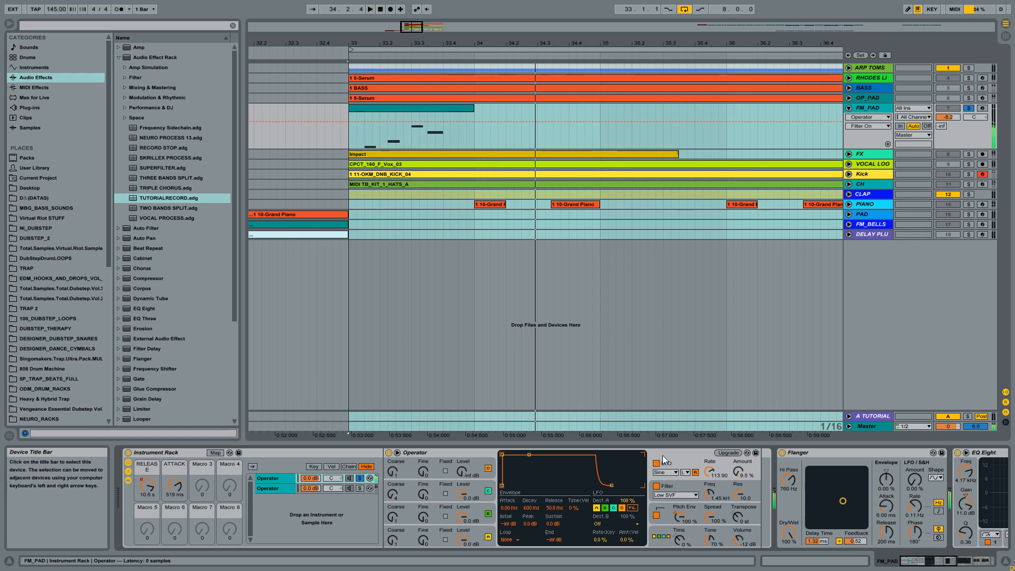
Step: Select FM_PAD's Instrument Rack and examine its RELEASE and ATTACK macros
click(982, 559)
drag(982, 559, 909, 560)
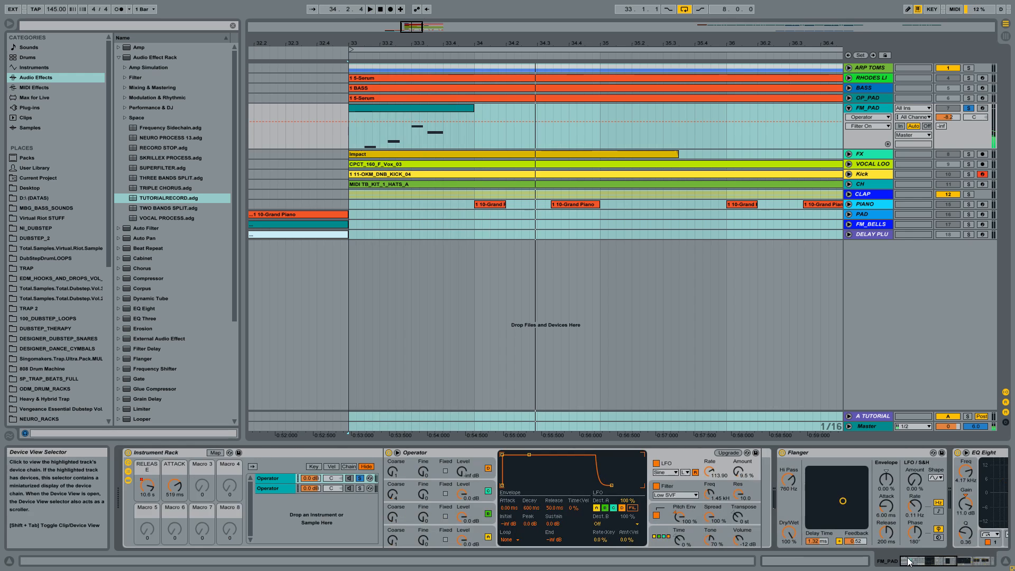
click(195, 453)
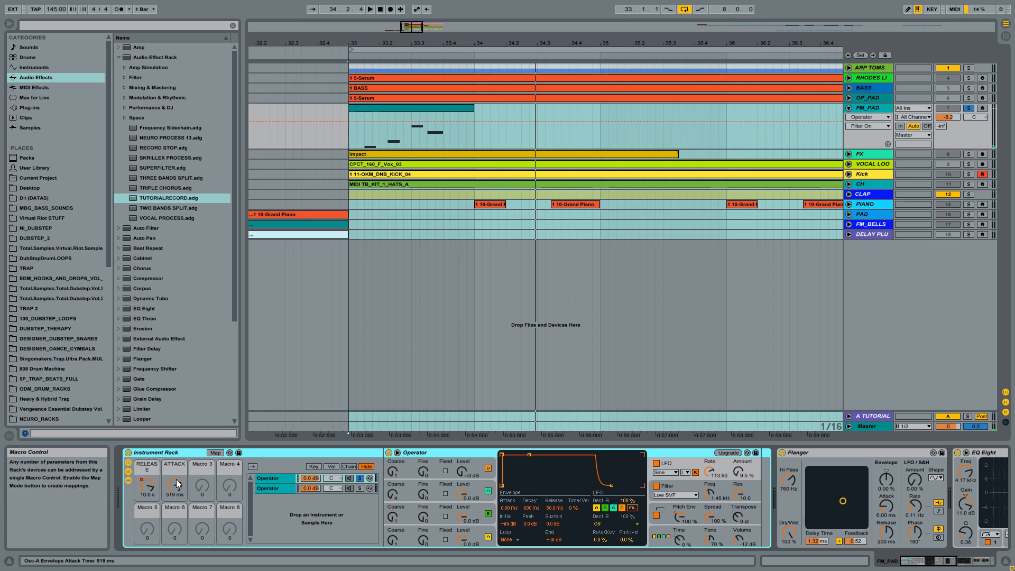
Step: Lower FM_PAD's track volume to -13.5 dB and take the track out of solo to hear it in the full mix
drag(565, 43, 548, 40)
key(space)
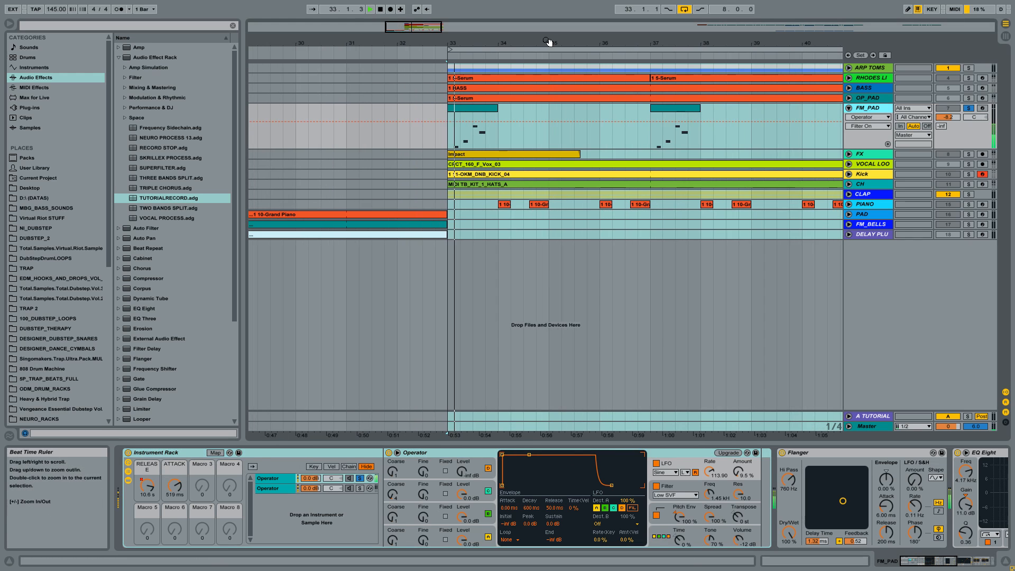
drag(931, 562, 925, 560)
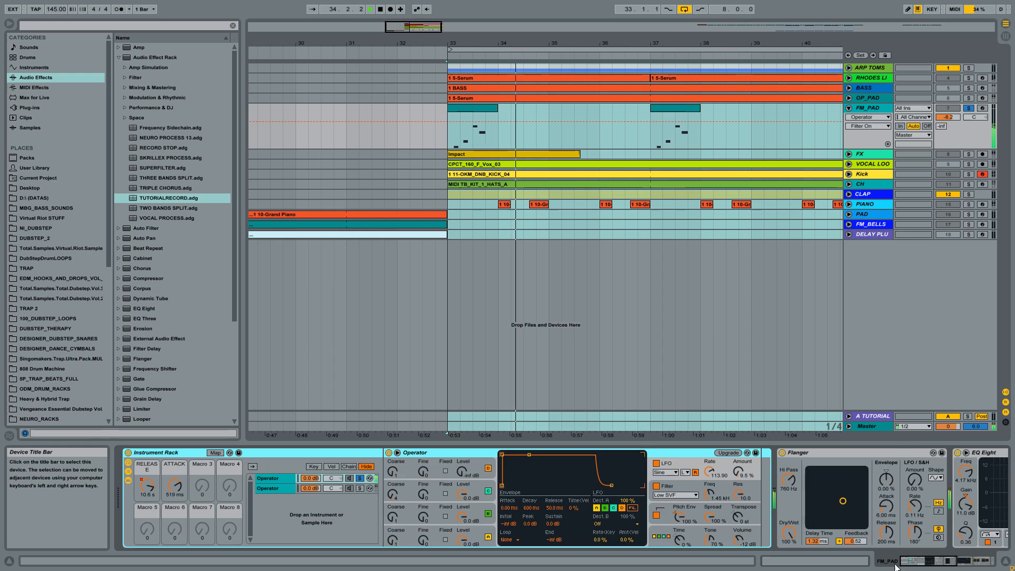
drag(951, 118, 951, 144)
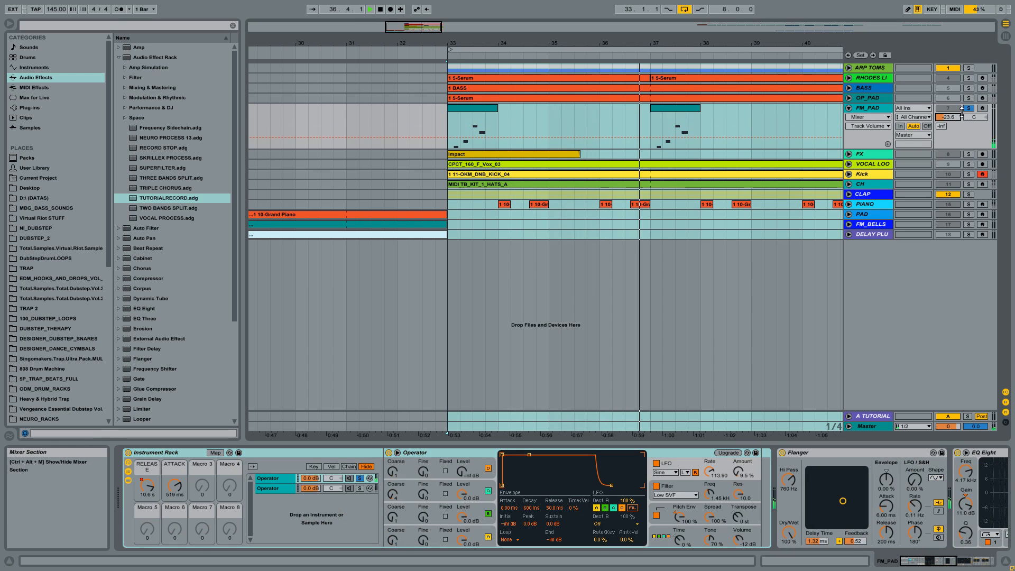
key(space)
drag(782, 44, 685, 34)
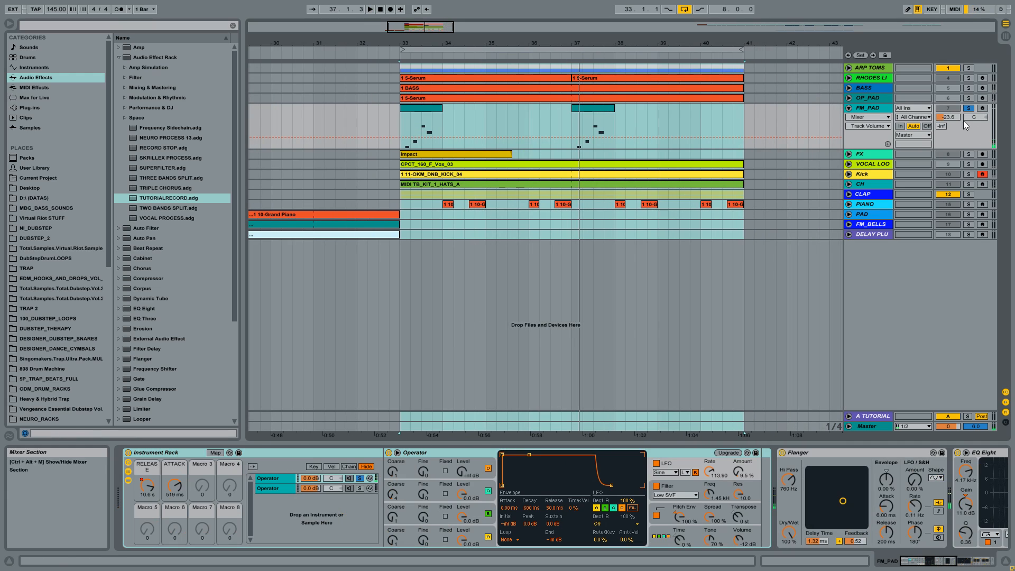
click(968, 108)
key(space)
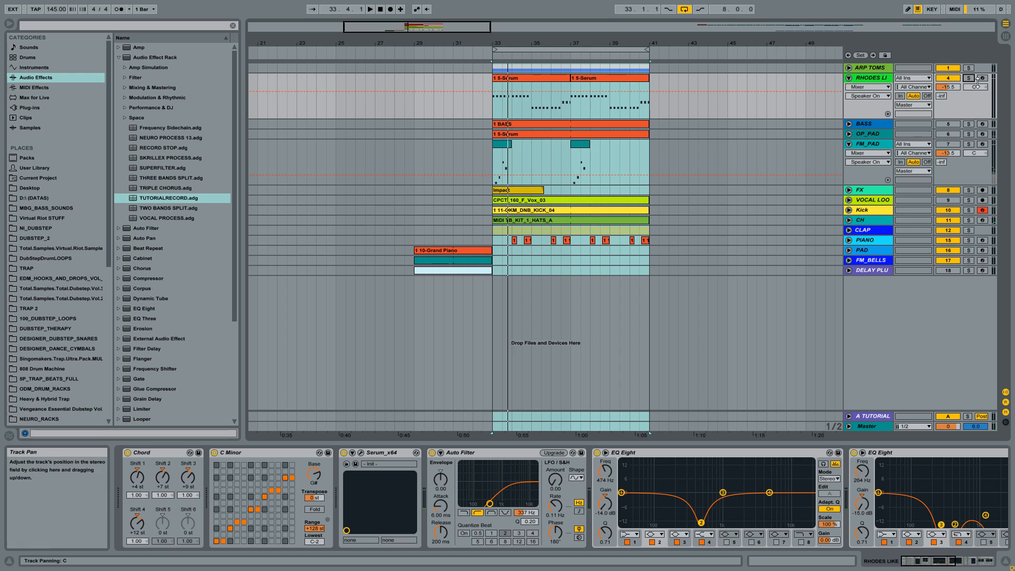
Step: Solo the RHODES LIKE track
click(971, 79)
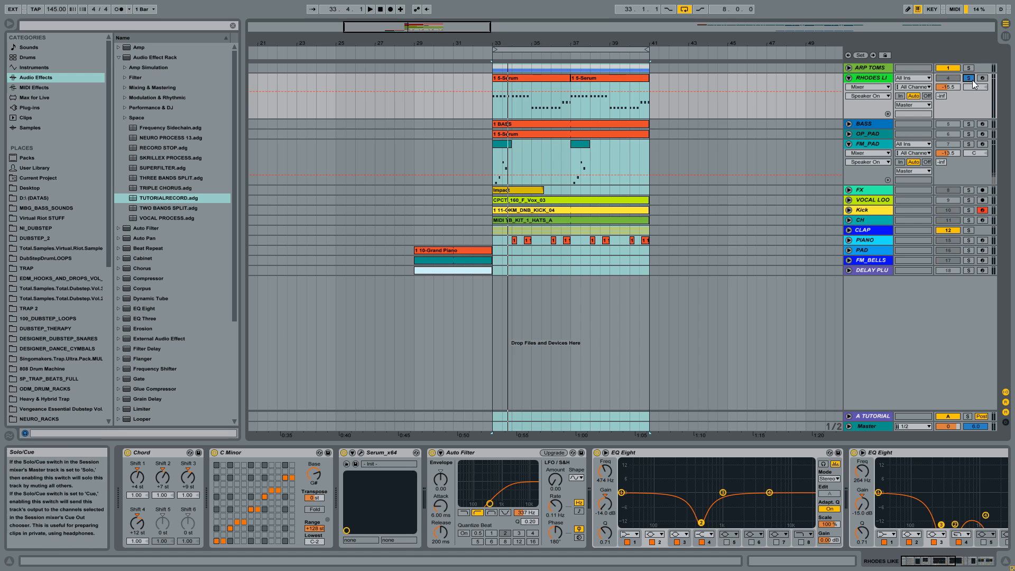
Step: Play the RHODES LIKE track and examine the Reverb, Chorus and Utility at the end of its device chain
key(space)
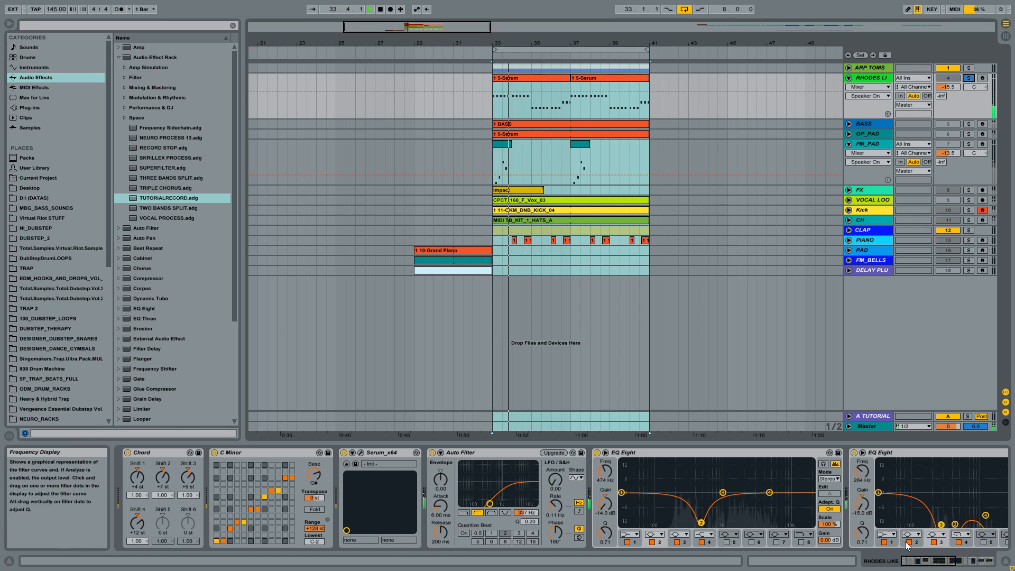
click(978, 563)
mouse_move(978, 566)
mouse_down()
mouse_move(939, 564)
mouse_move(977, 567)
mouse_up()
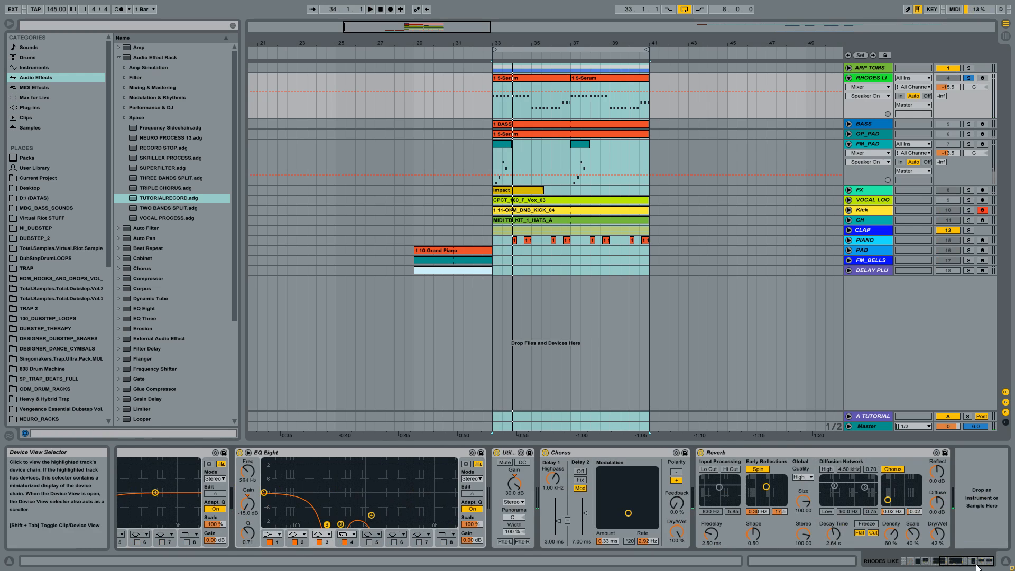
click(766, 452)
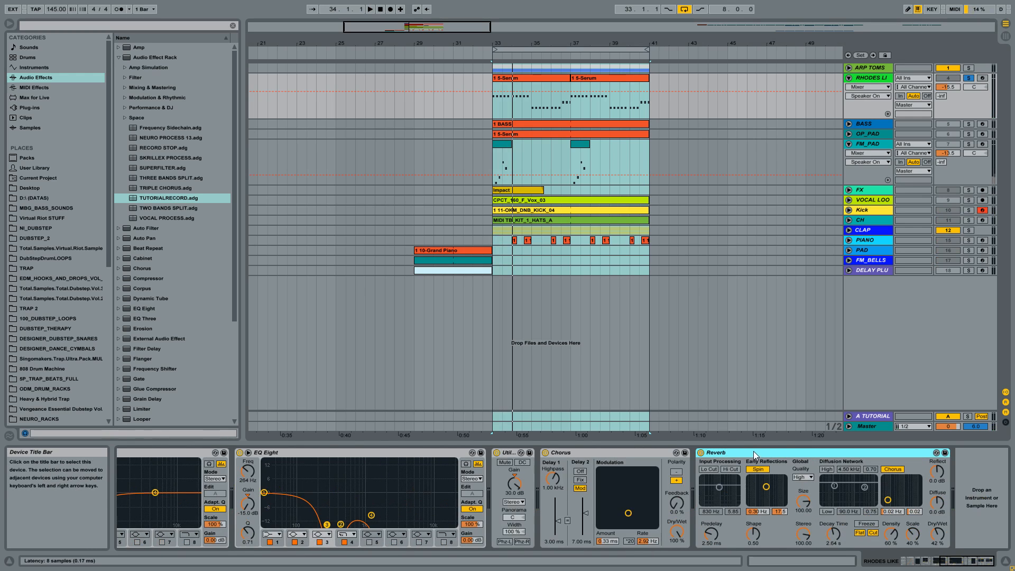
click(611, 454)
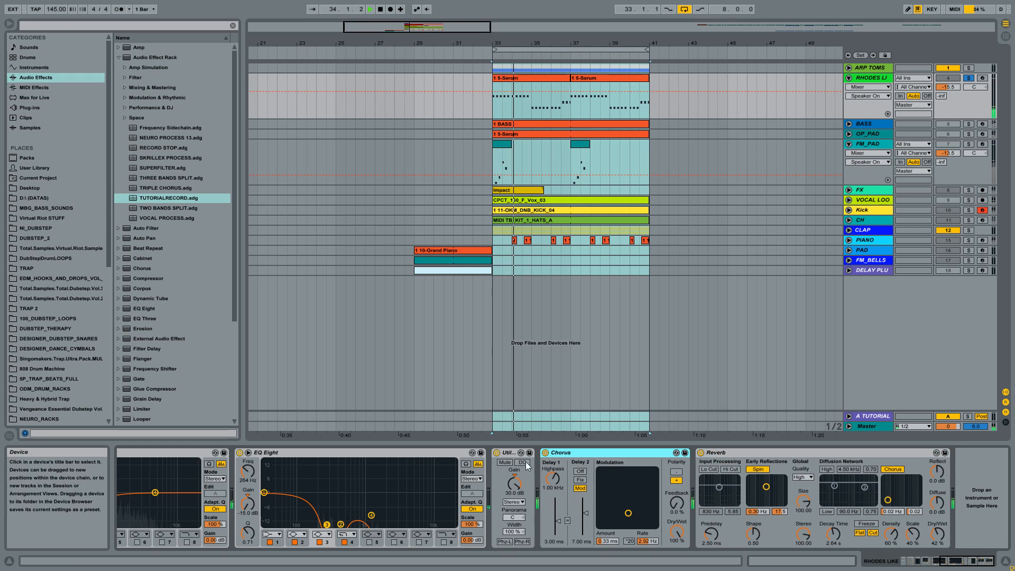
click(505, 454)
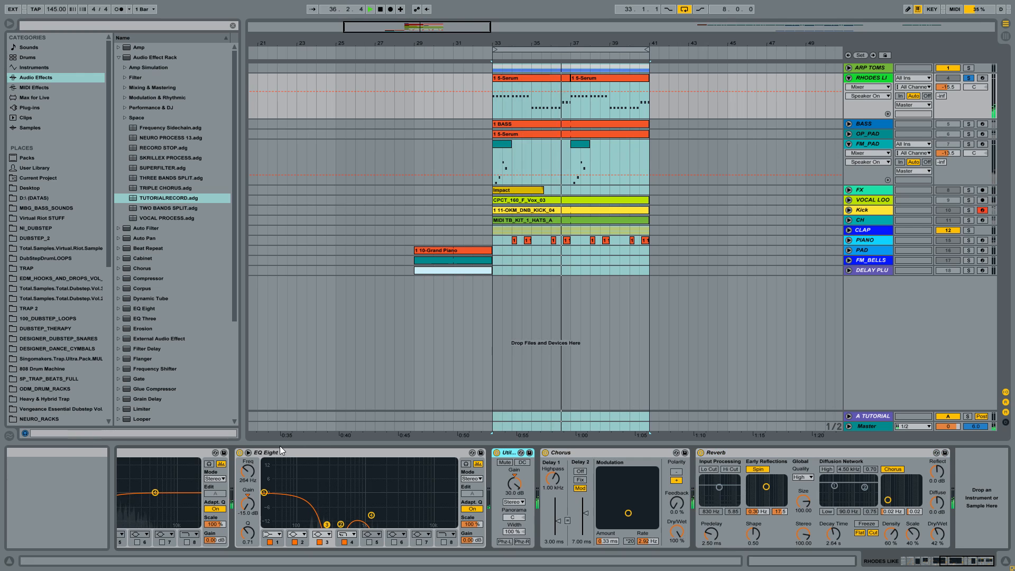
Step: Examine the second EQ Eight and the Utility, and look back over the chain from Serum through Auto Filter
click(970, 565)
click(537, 453)
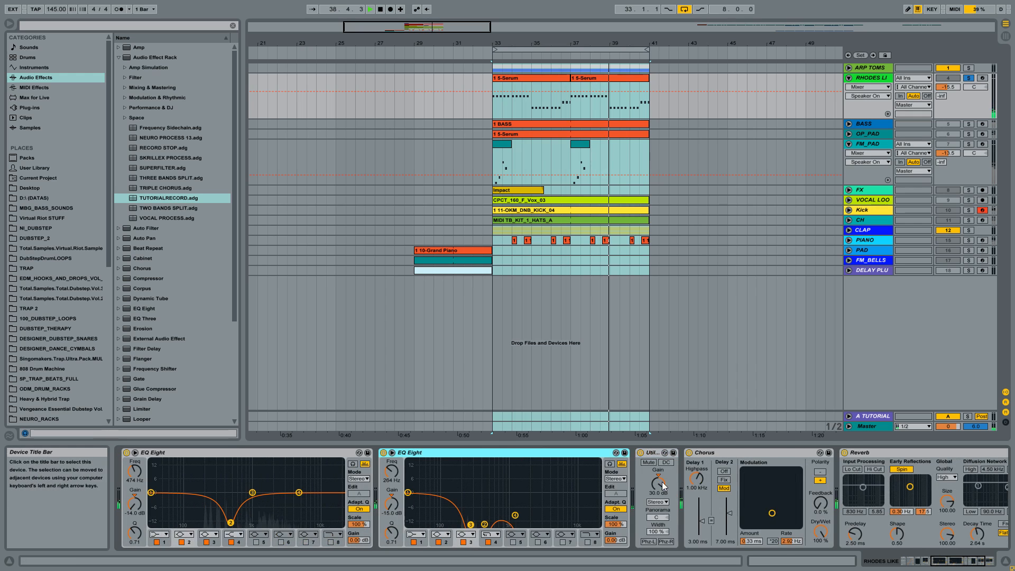
click(656, 454)
click(917, 560)
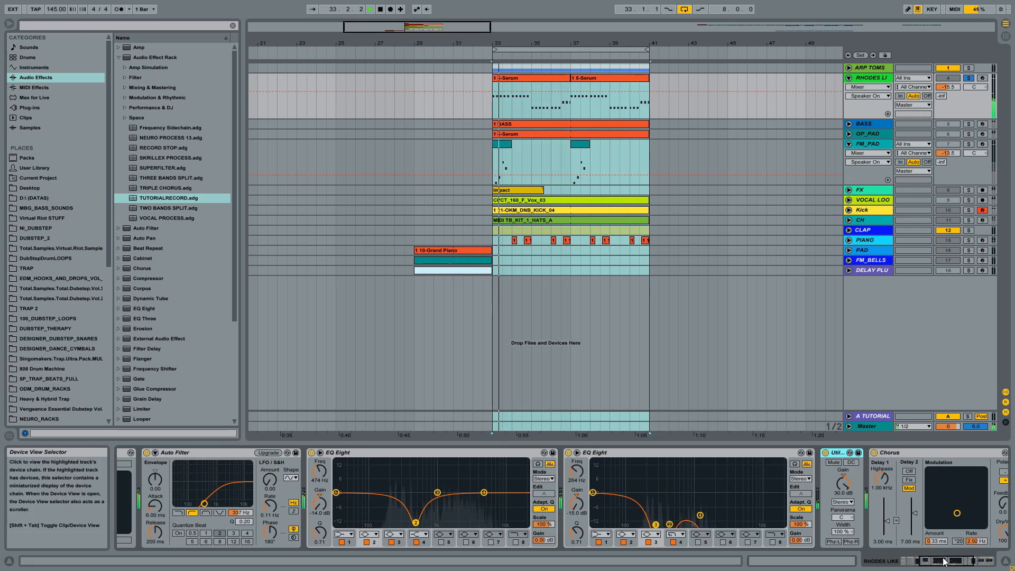
drag(945, 562, 923, 565)
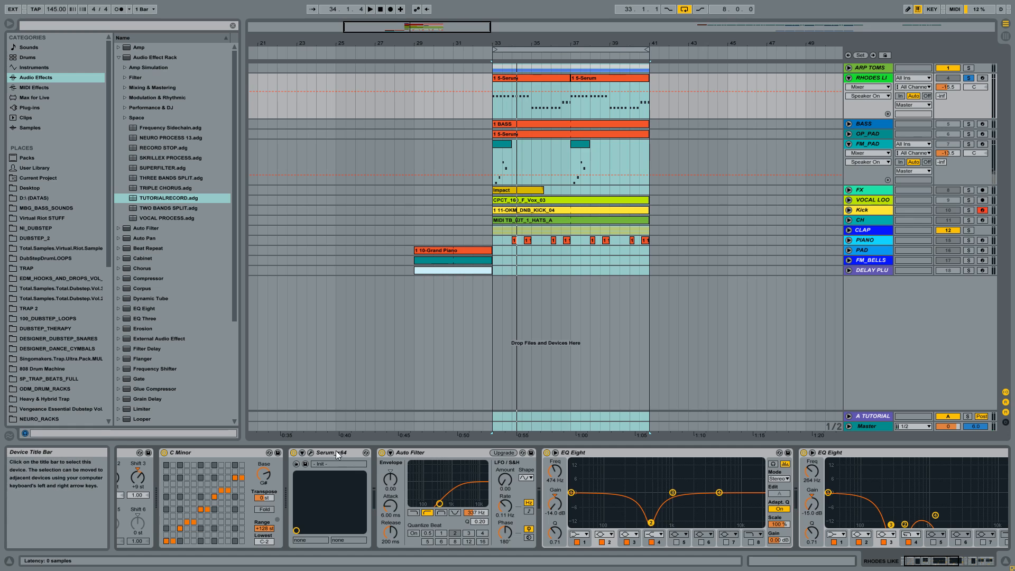
drag(924, 561, 934, 563)
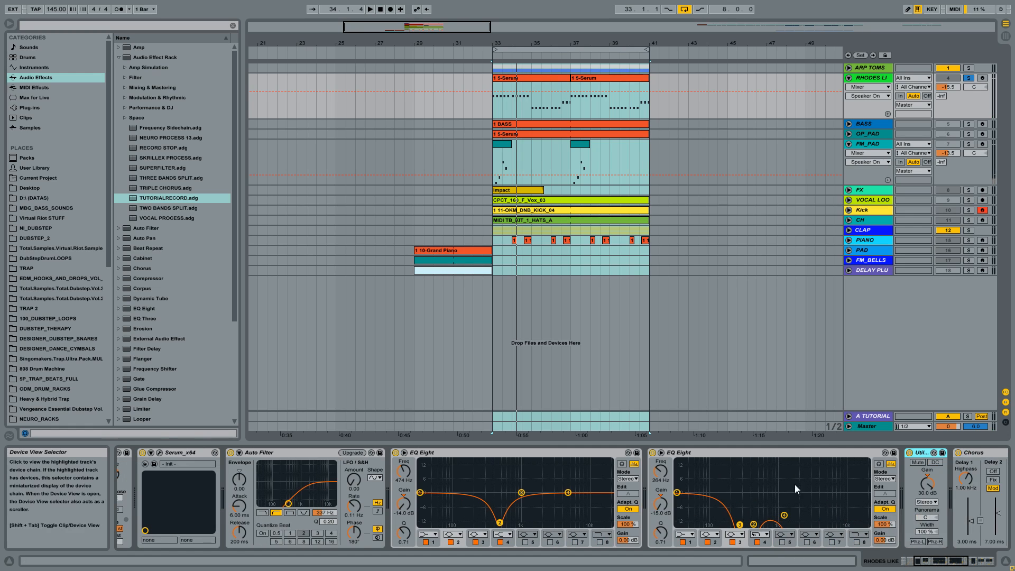
Step: Bypass both EQ Eight devices, replay the track, and reactivate the first one to compare the sound
click(742, 453)
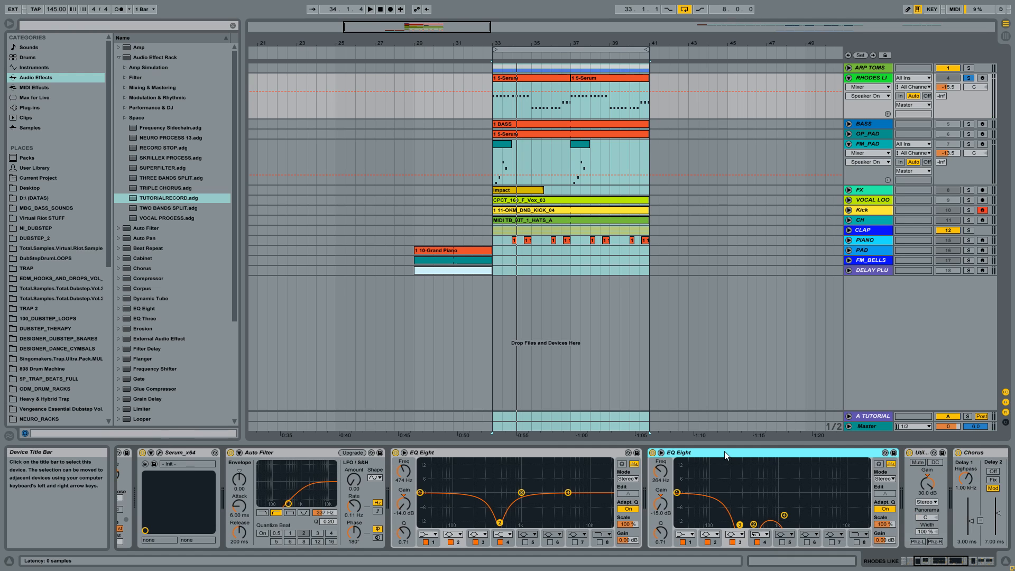
click(653, 453)
click(394, 452)
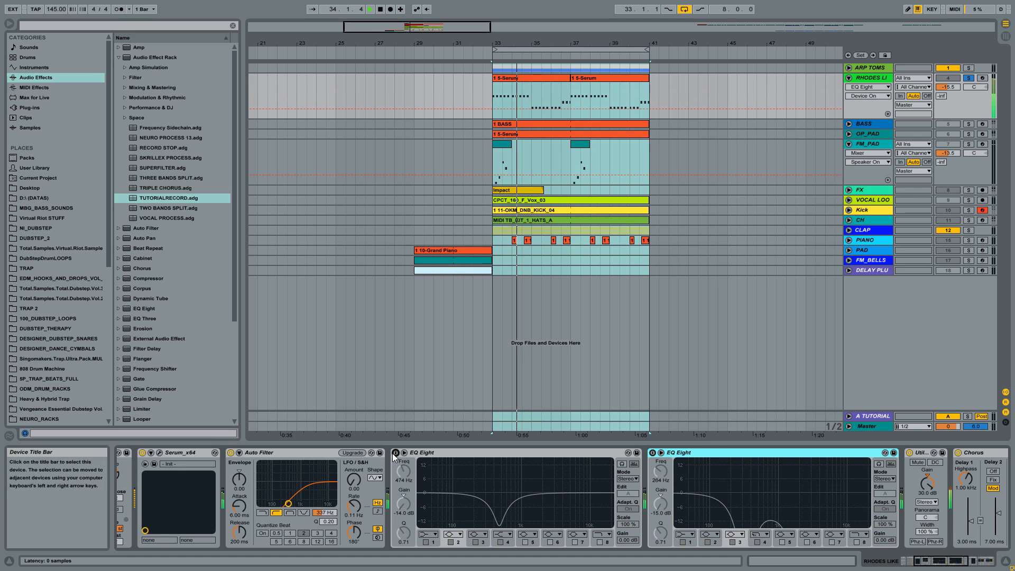
key(space)
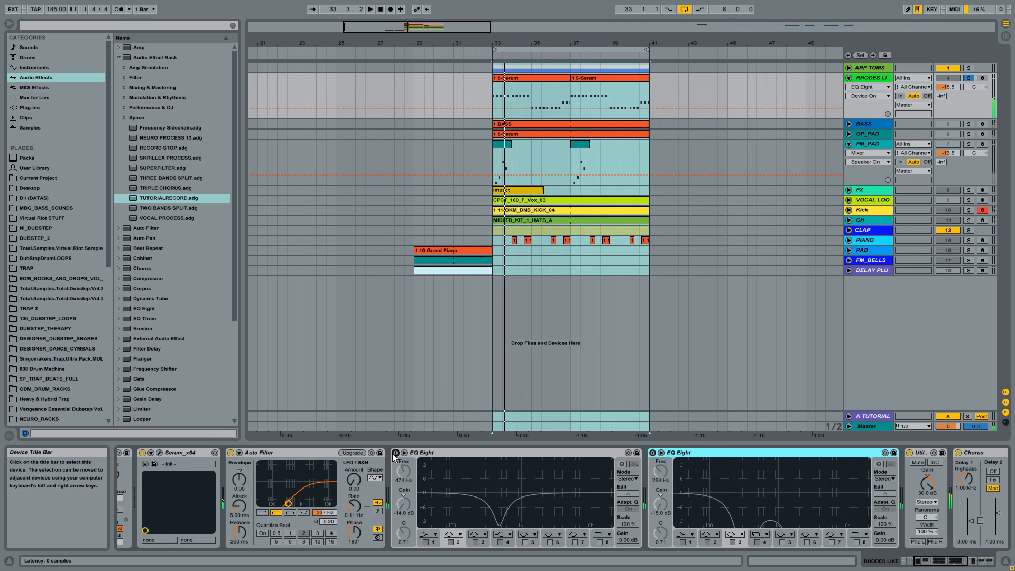
click(395, 453)
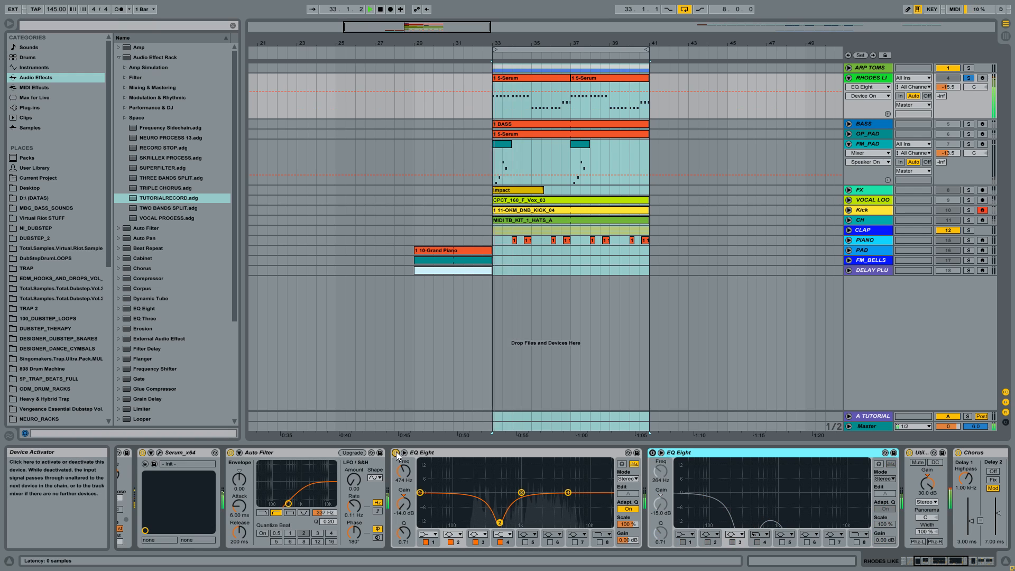
key(space)
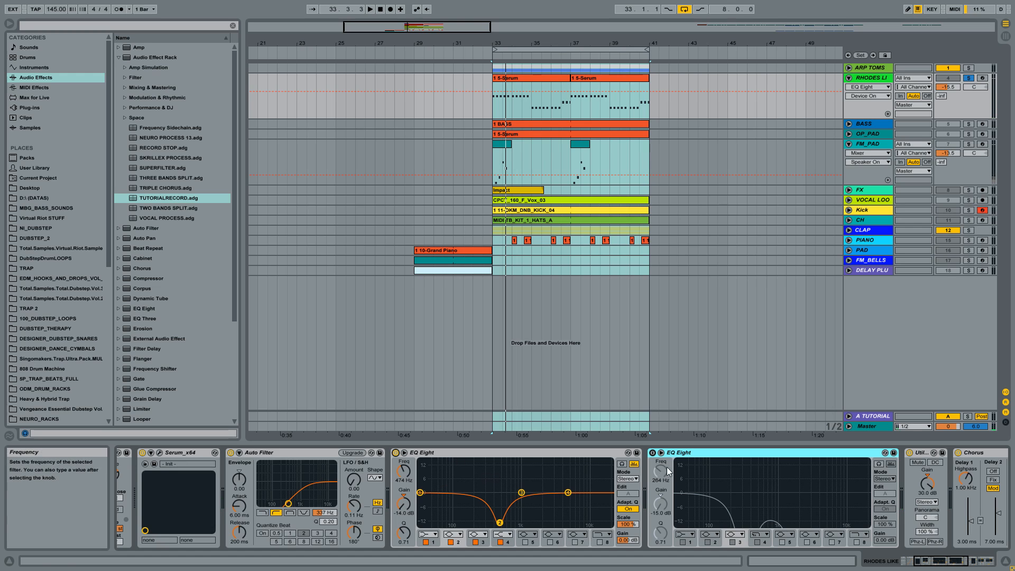
Step: Reactivate the second EQ Eight during playback and set its band 4 to 1.37 kHz at -6.07 dB
key(space)
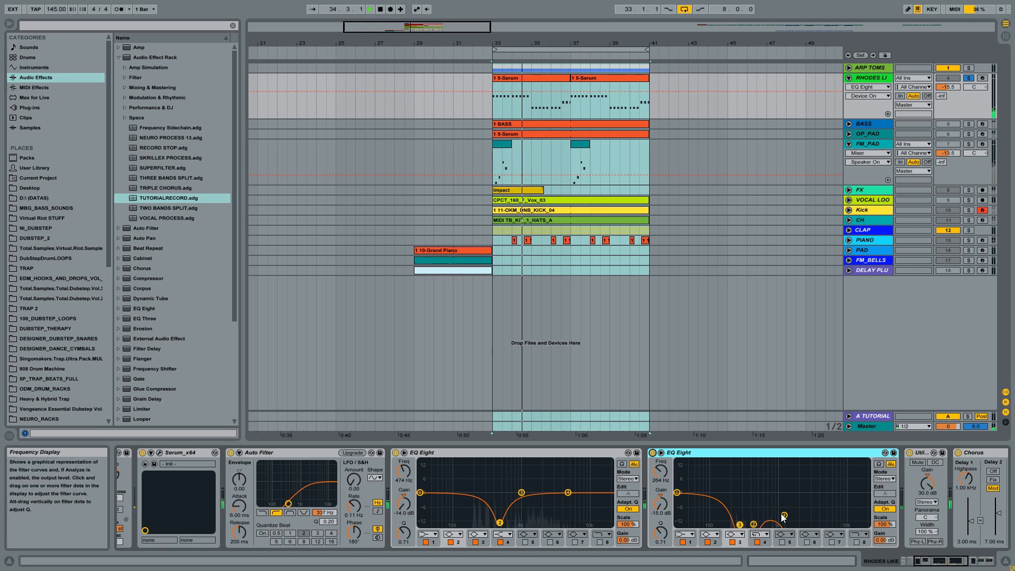
mouse_move(784, 515)
mouse_down()
mouse_move(812, 512)
mouse_move(787, 514)
mouse_up()
Step: Bypass the Auto Filter and switch it back on during playback to compare the sound
drag(944, 561, 923, 560)
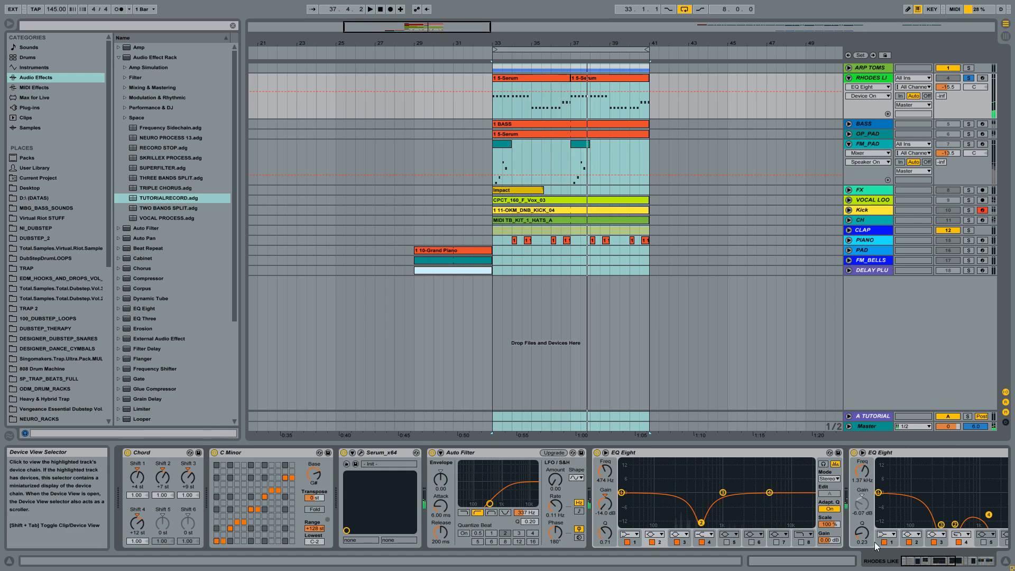
click(432, 453)
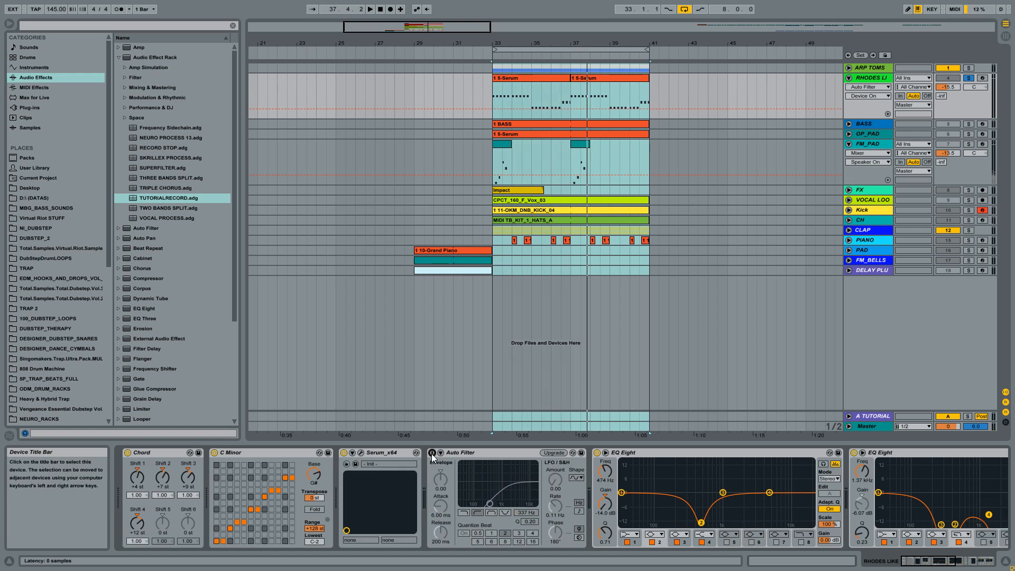
key(space)
click(433, 453)
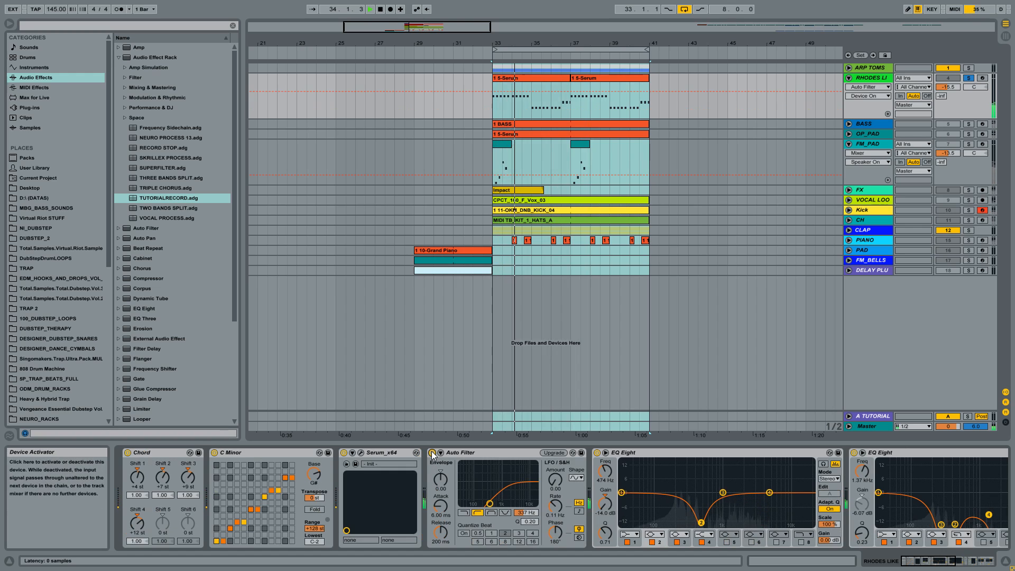
key(space)
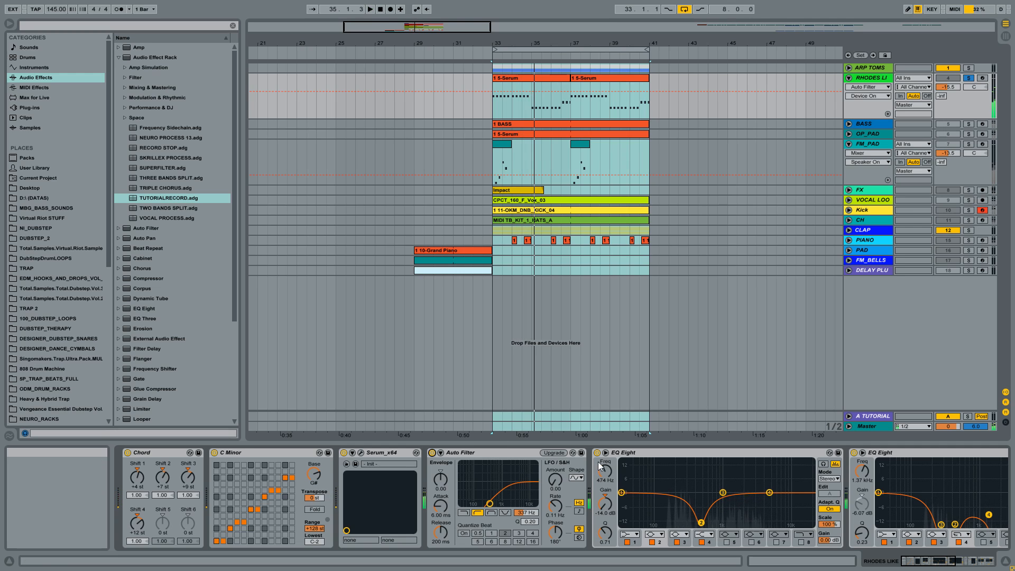
Step: Fold the first EQ Eight and deactivate both EQ Eight devices
double_click(629, 452)
click(597, 453)
click(613, 453)
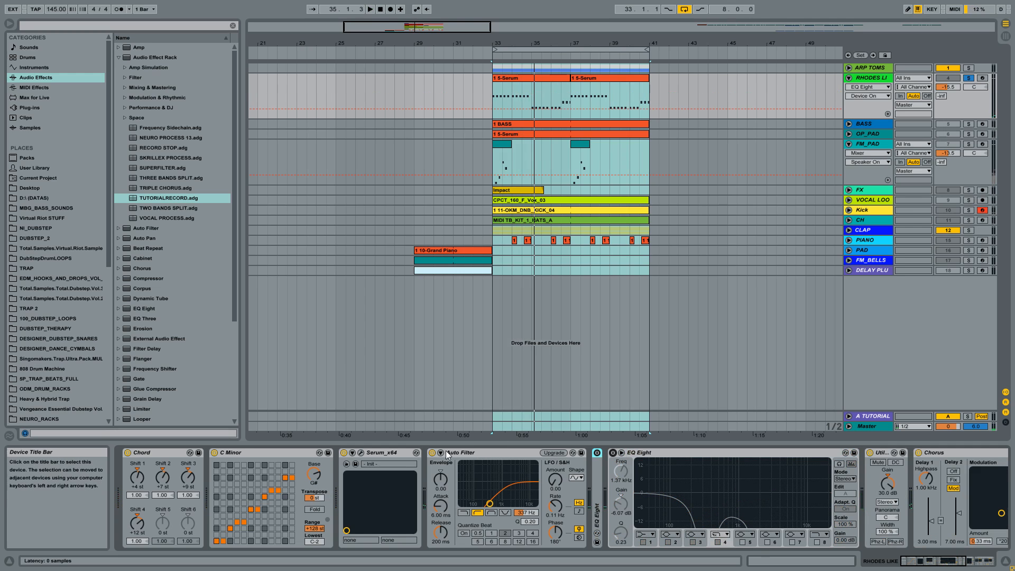
Step: Switch the Auto Filter to band-pass and lower its cutoff to 209 Hz while the track plays
click(491, 512)
key(space)
drag(495, 503, 484, 503)
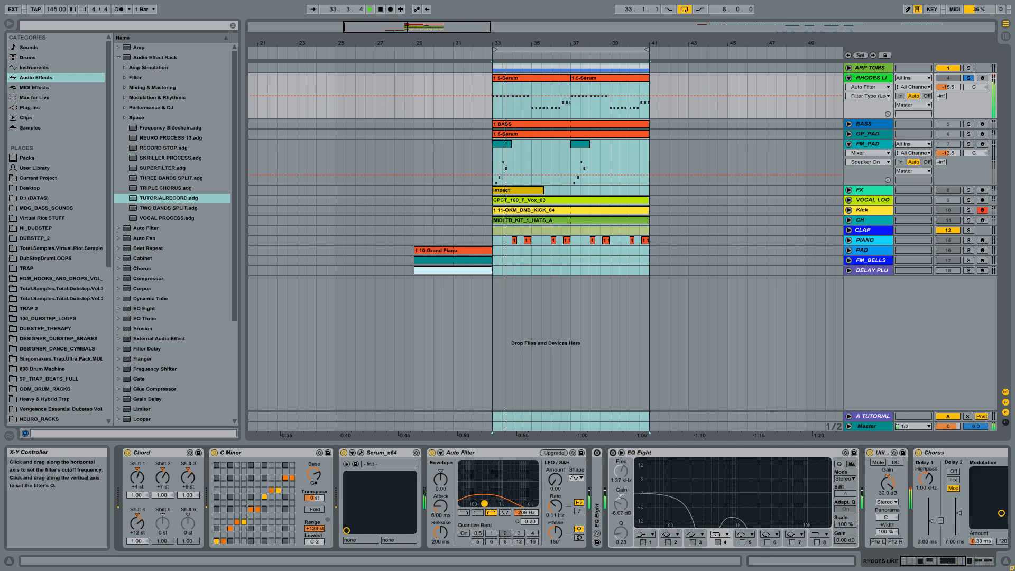
Step: Upgrade the Auto Filter to its newer version and set its frequency to 410 Hz
click(554, 453)
drag(492, 514, 504, 513)
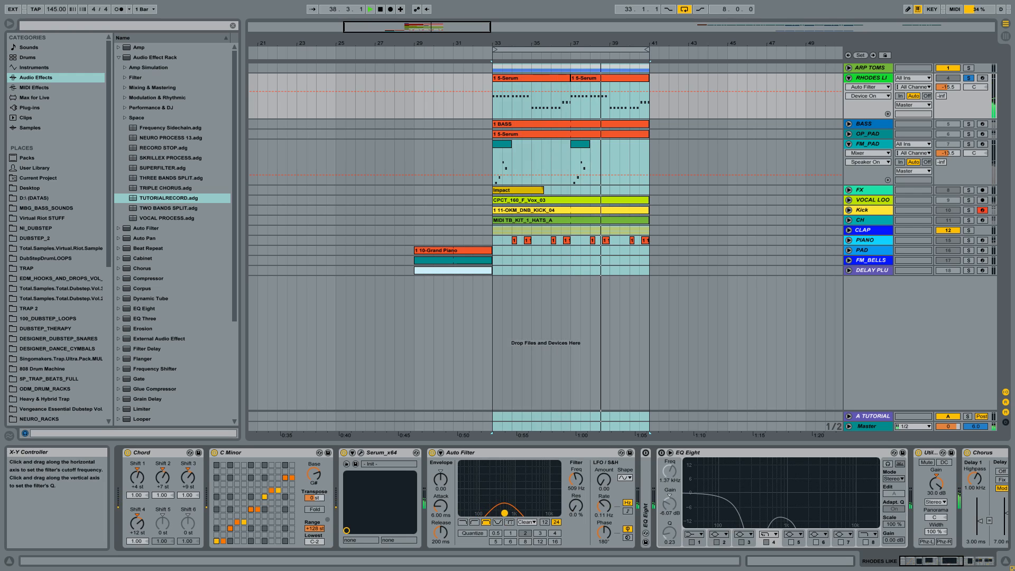
drag(505, 514, 501, 513)
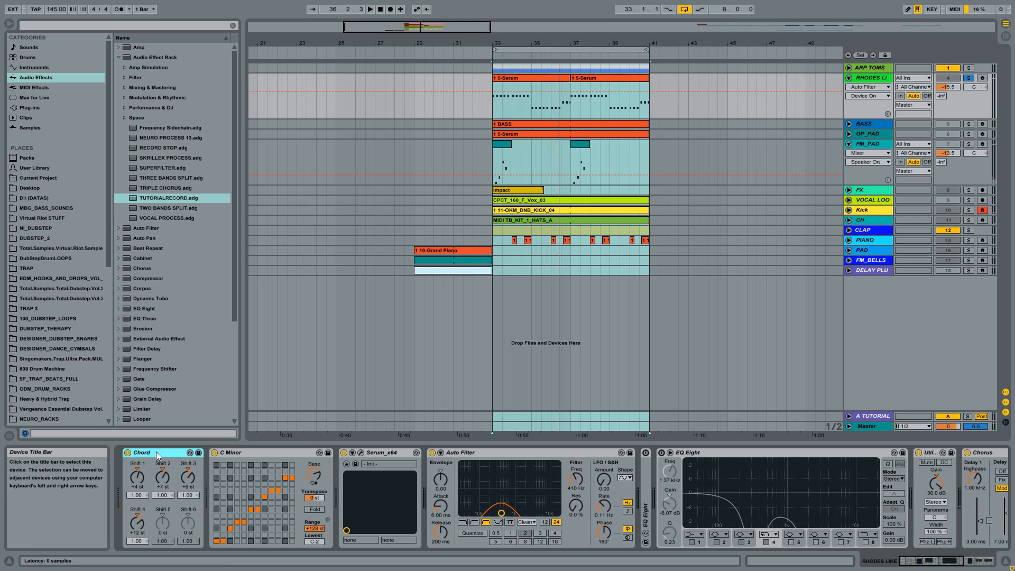
Step: Examine the Chord and C Minor MIDI effects, and open Serum's plug-in window for the RHODES LIKE track
click(218, 452)
shift+click(181, 453)
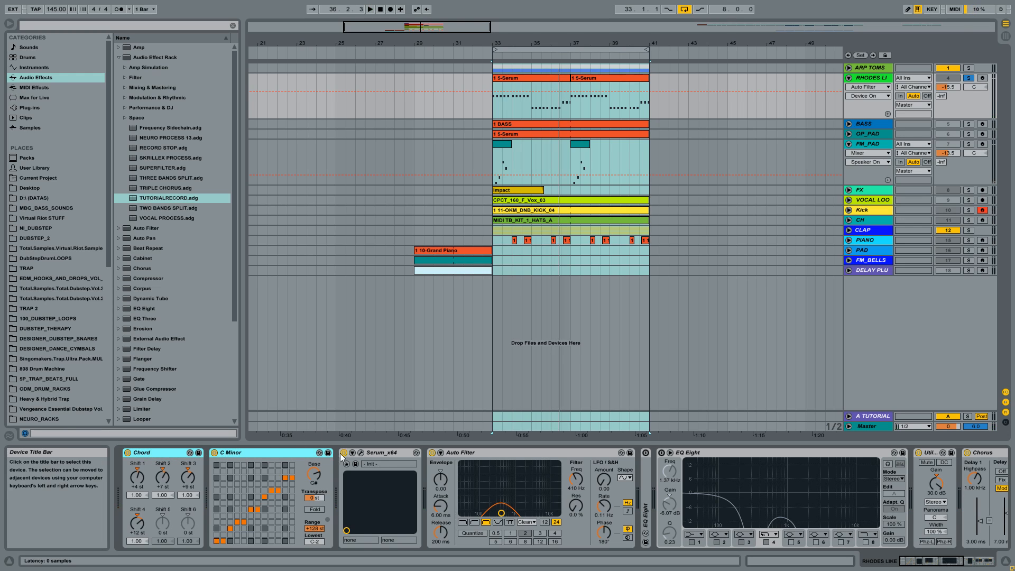
click(378, 455)
click(362, 453)
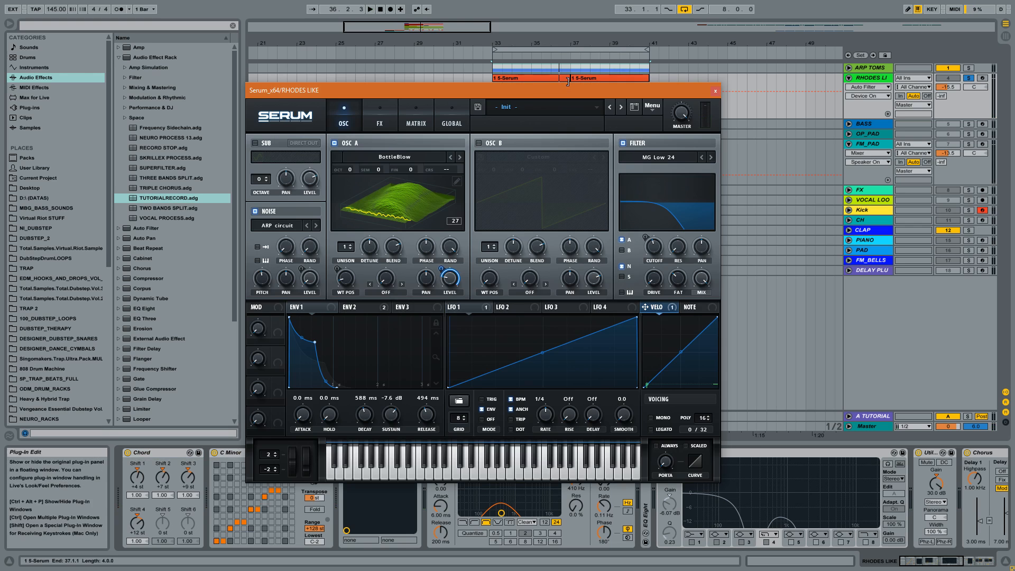
drag(525, 89, 489, 107)
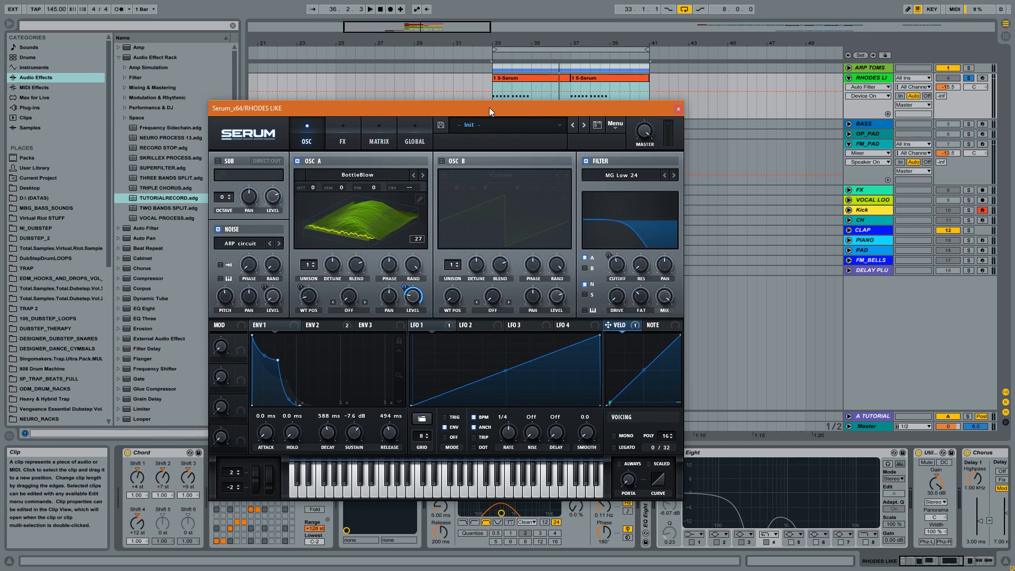
Step: View Serum's OSC A BottleBlow wavetable in 2D and 3D, and show the ENV 2 envelope
click(361, 211)
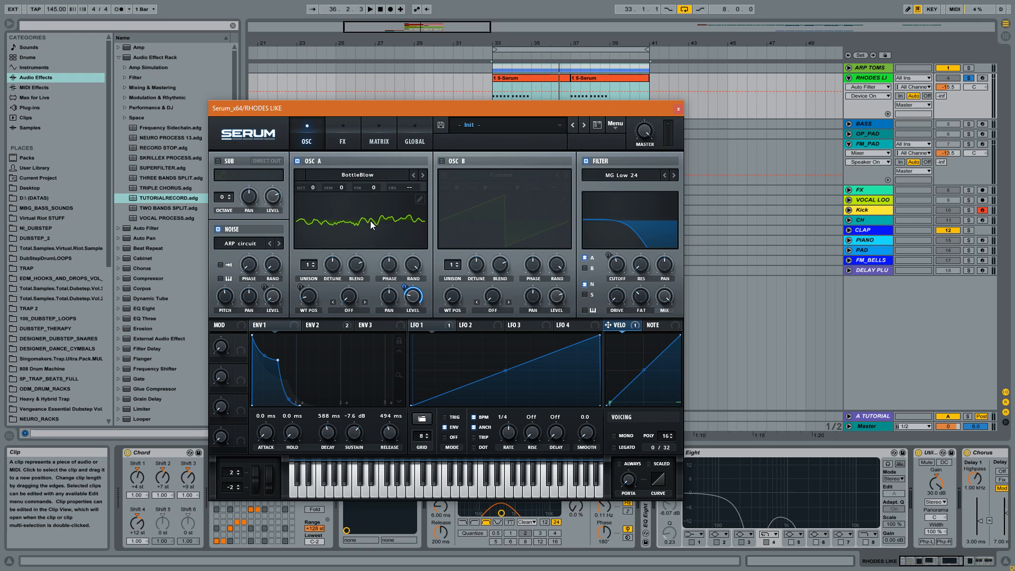
click(370, 214)
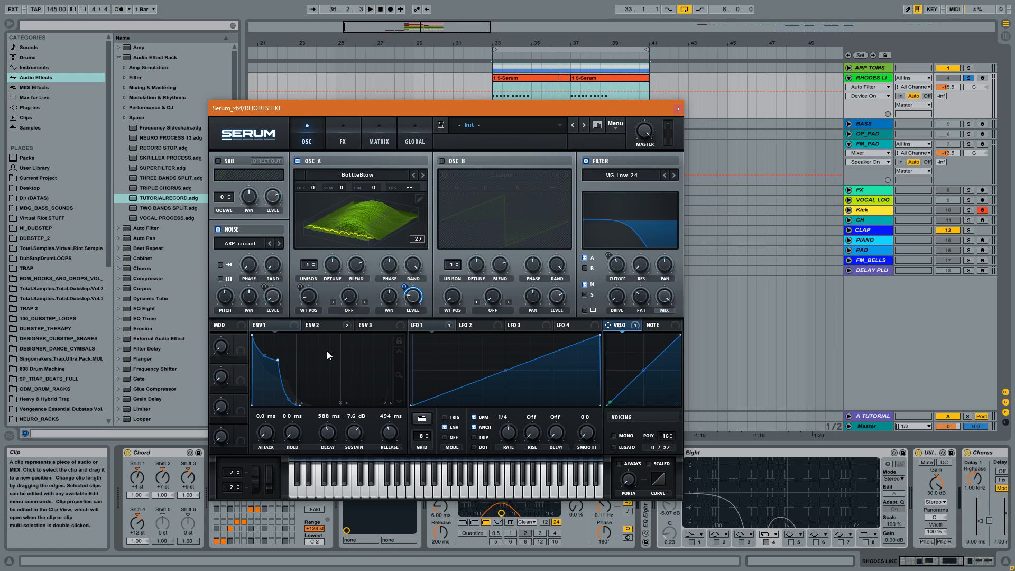
click(321, 326)
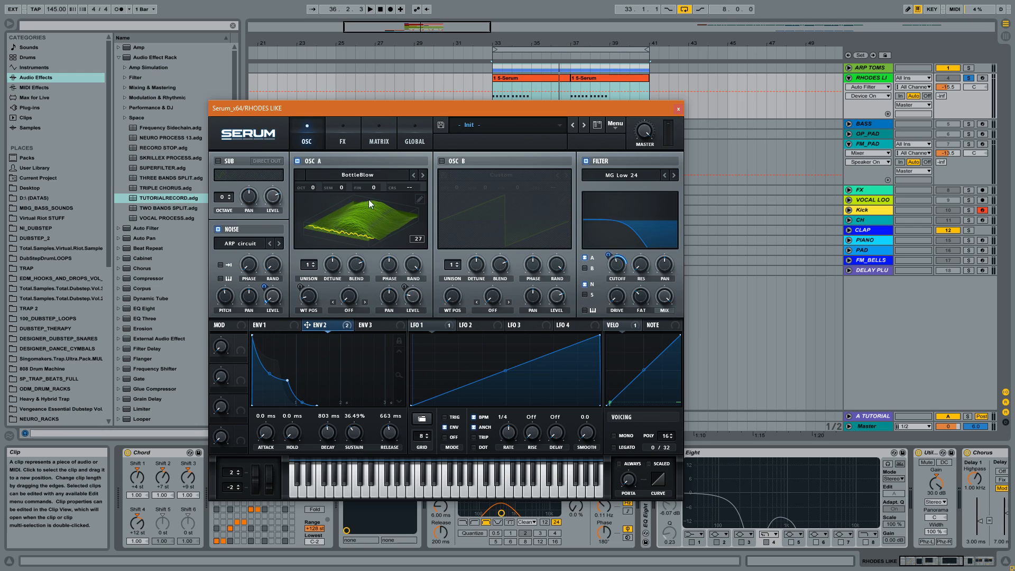
Step: Examine Serum's effects rack with Hyper/Dimension, Chorus, Reverb and EQ, replay the track, and close the plug-in window
click(344, 139)
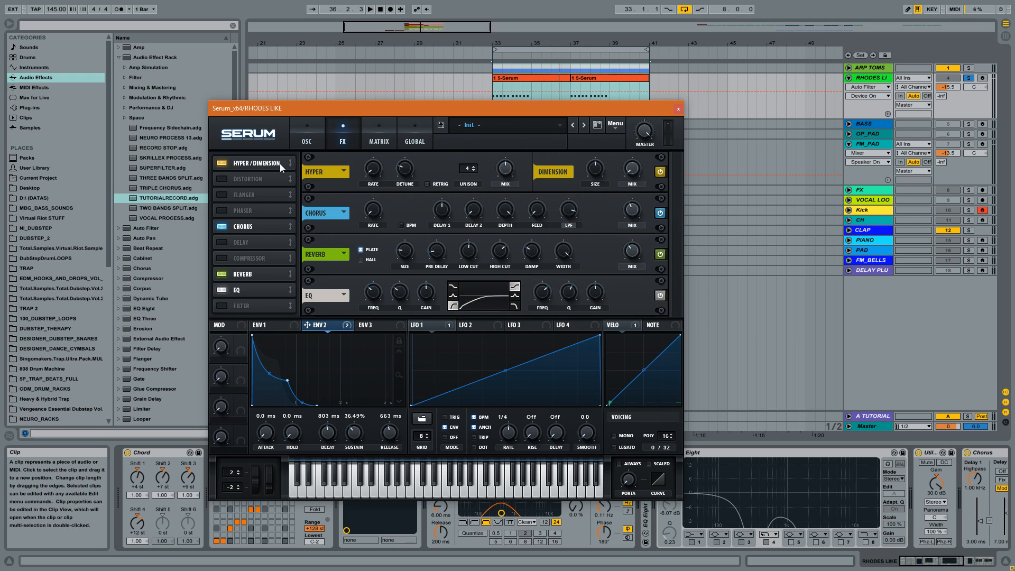
click(362, 162)
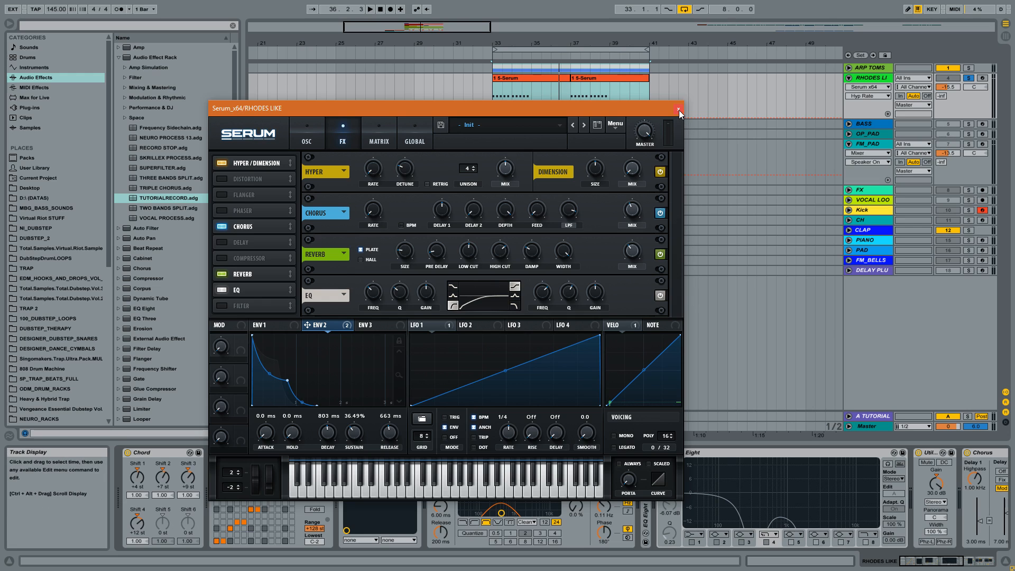
key(space)
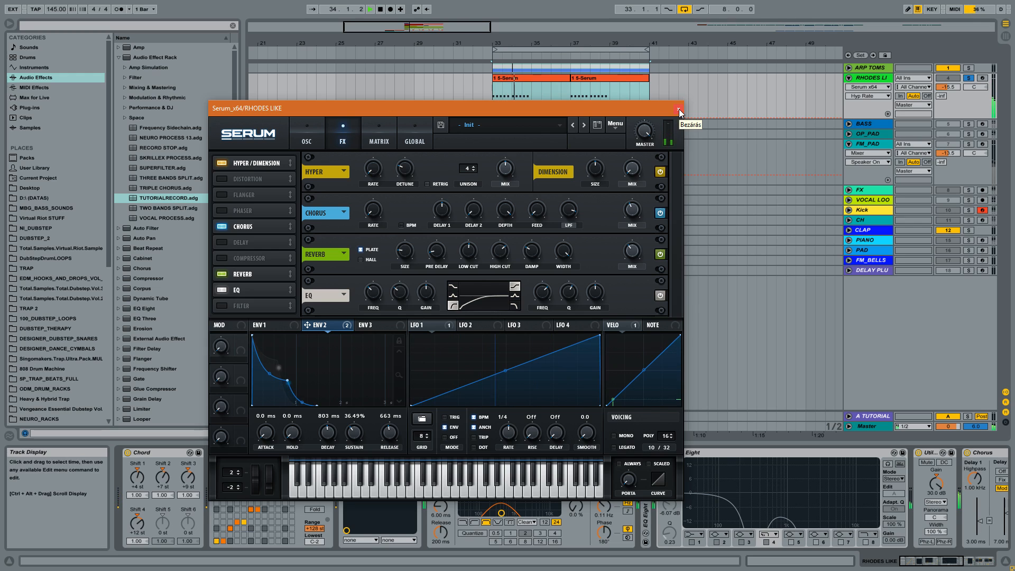
click(679, 110)
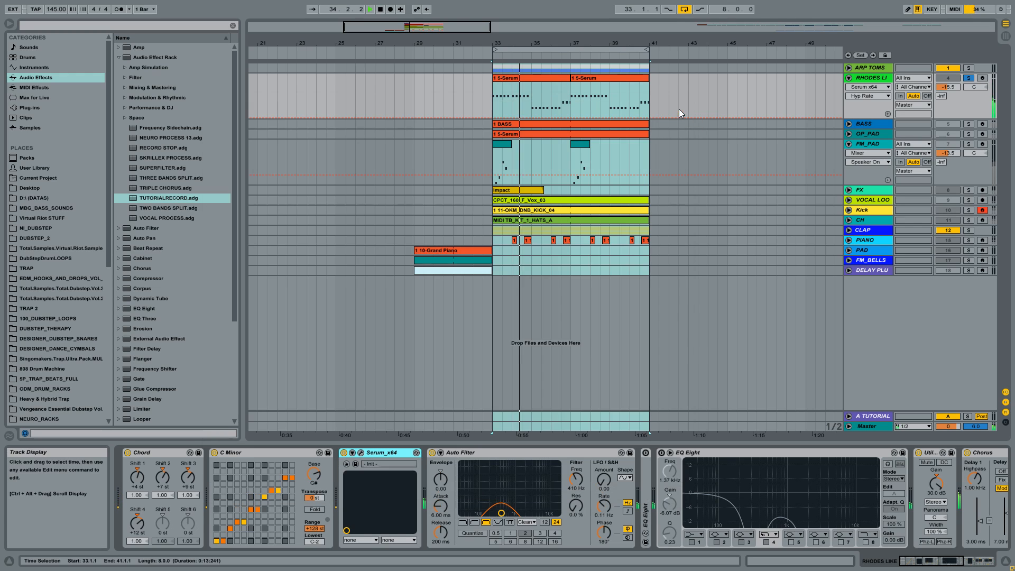
Step: Unfold the first EQ Eight with band 2 set to 347 Hz at -15.0 dB, and set the Auto Filter frequency to 424 Hz
double_click(655, 460)
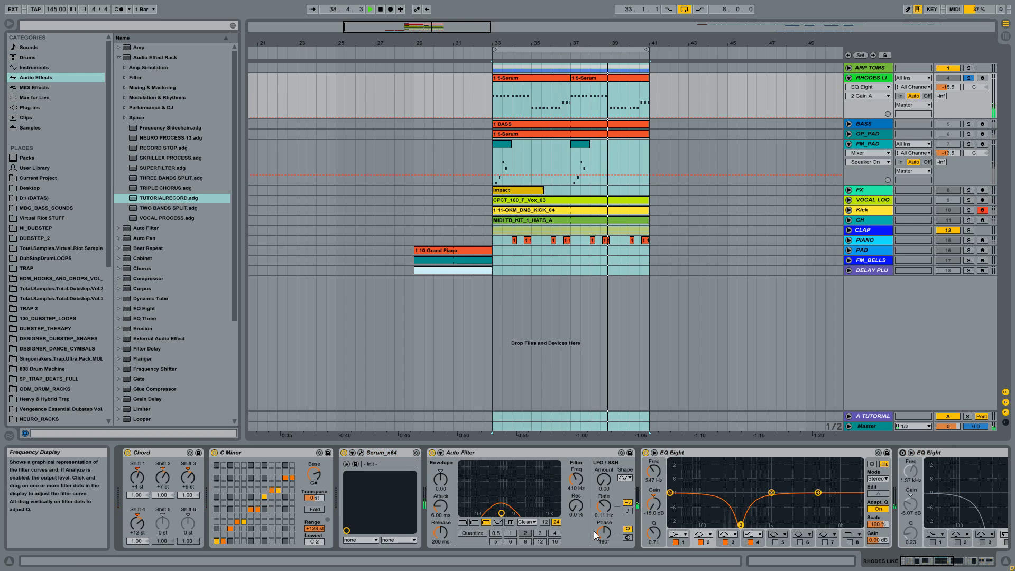
drag(581, 481, 581, 479)
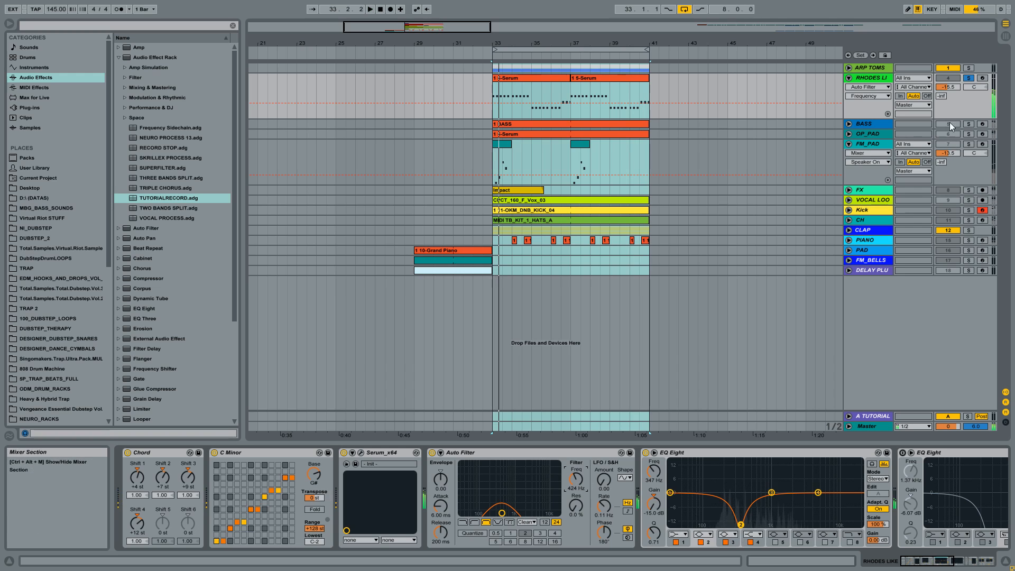
Step: Stop playback, unsolo the RHODES LIKE track, and fold the RHODES LIKE and FM_PAD tracks
key(space)
click(968, 78)
click(875, 78)
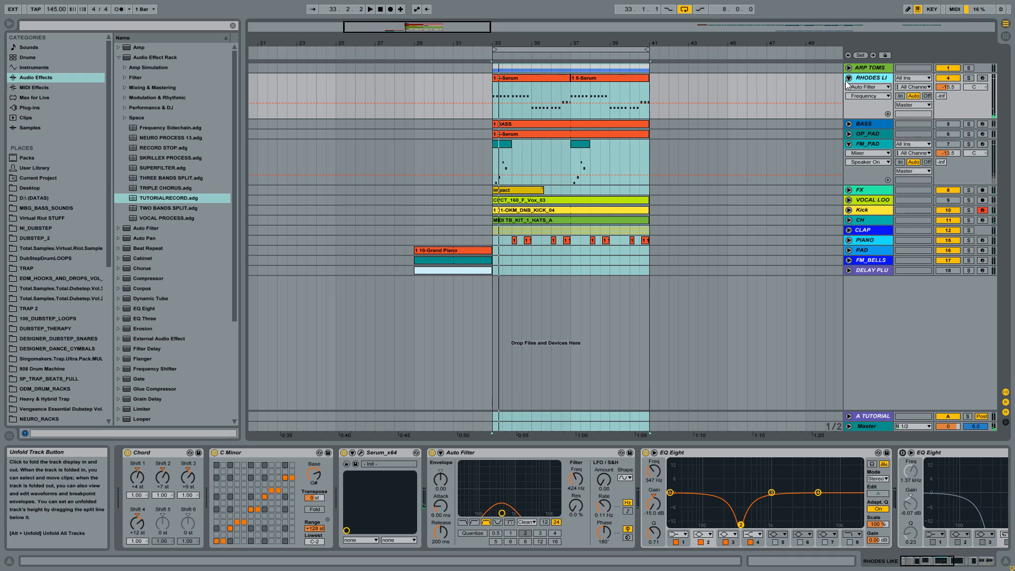
click(848, 78)
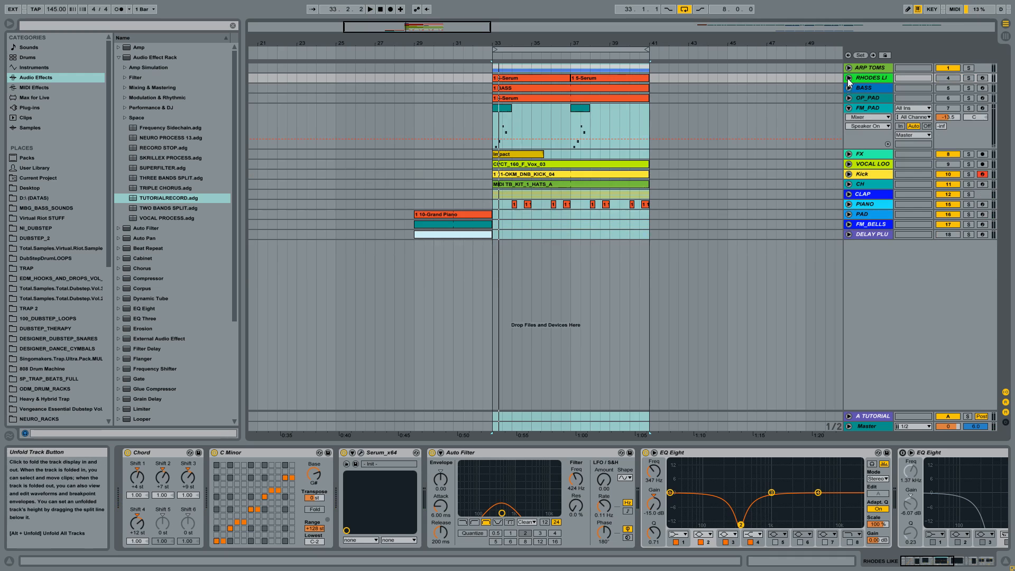
click(848, 108)
Step: Unfold the ARP TOMS group, solo it, and play it with a closer view of bars 33 to 41
click(865, 68)
click(848, 68)
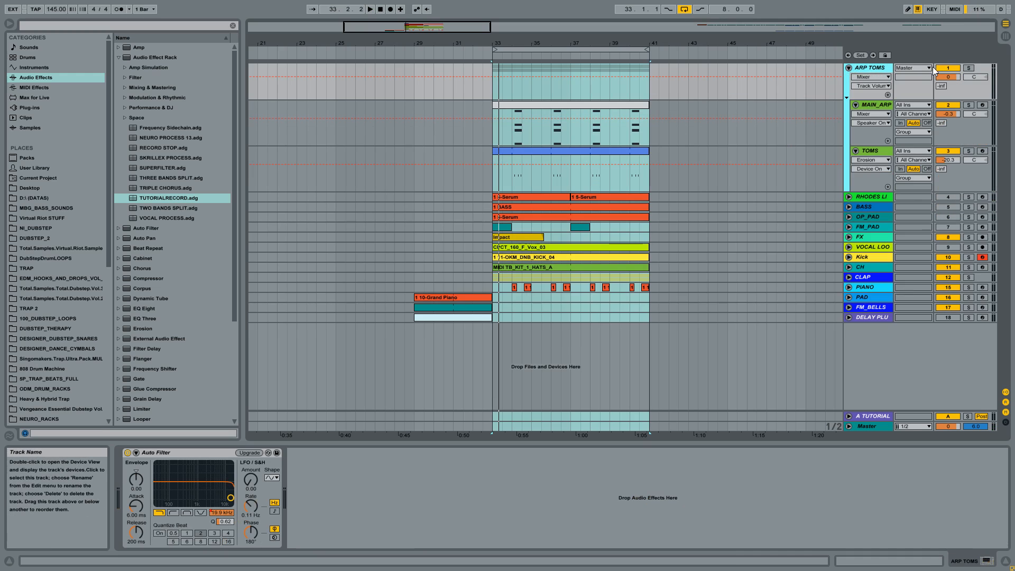
click(967, 67)
key(space)
drag(558, 44, 464, 46)
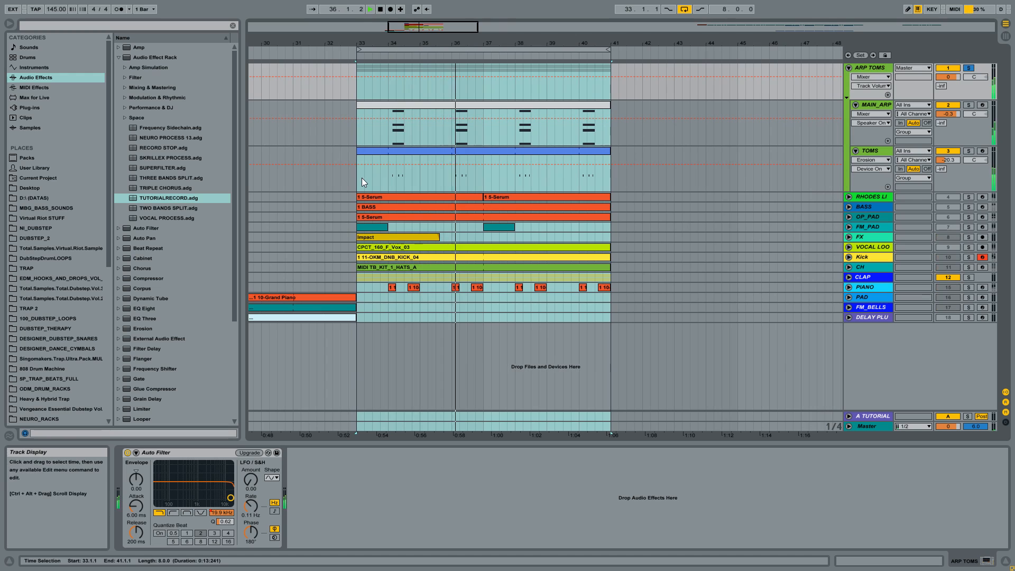
key(space)
Step: Mute the TOMS track, and examine MAIN_ARP's effects chain and the MIDI notes in its clip
click(950, 151)
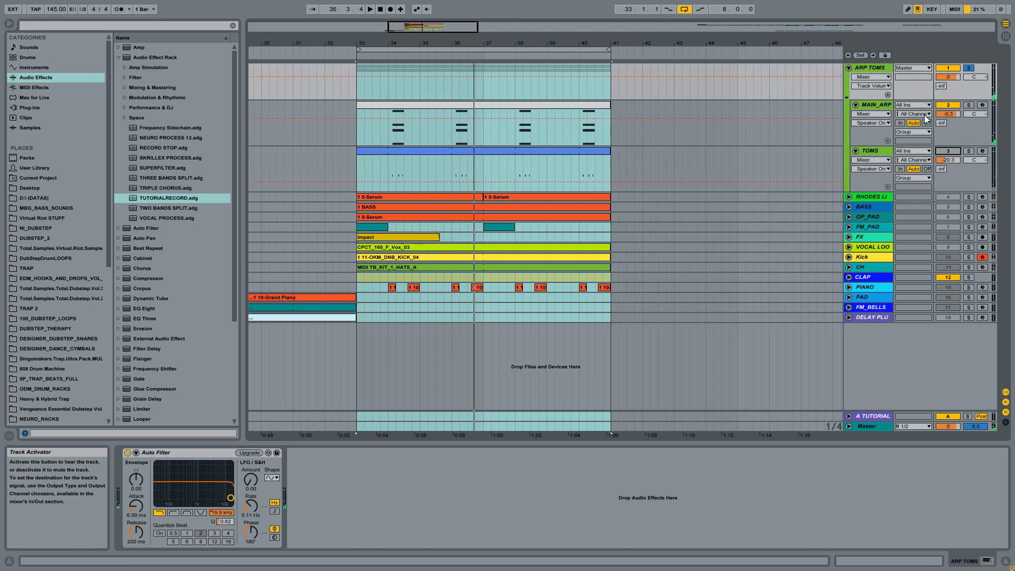
click(872, 105)
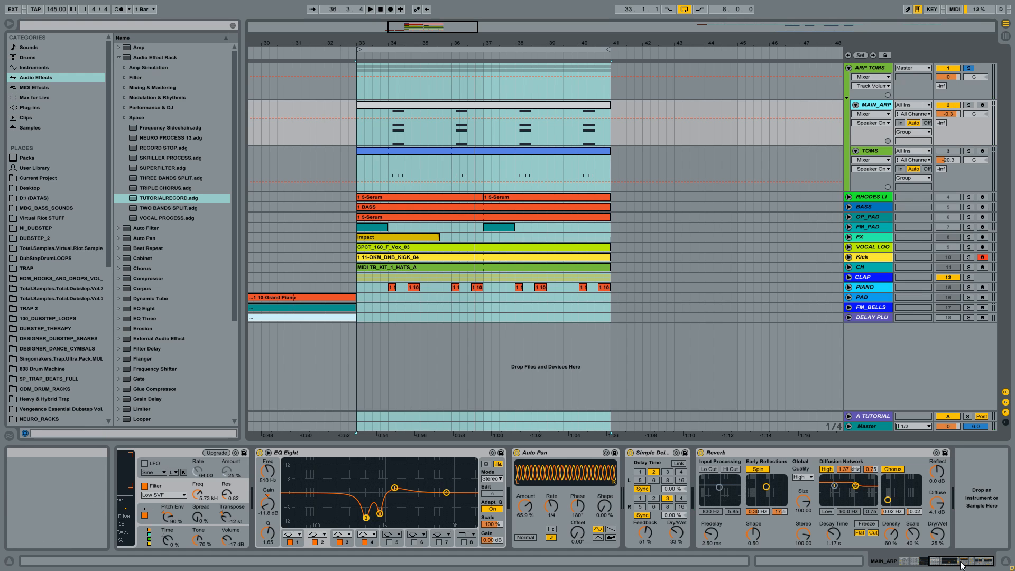
scroll(857, 453, up, 5)
double_click(407, 105)
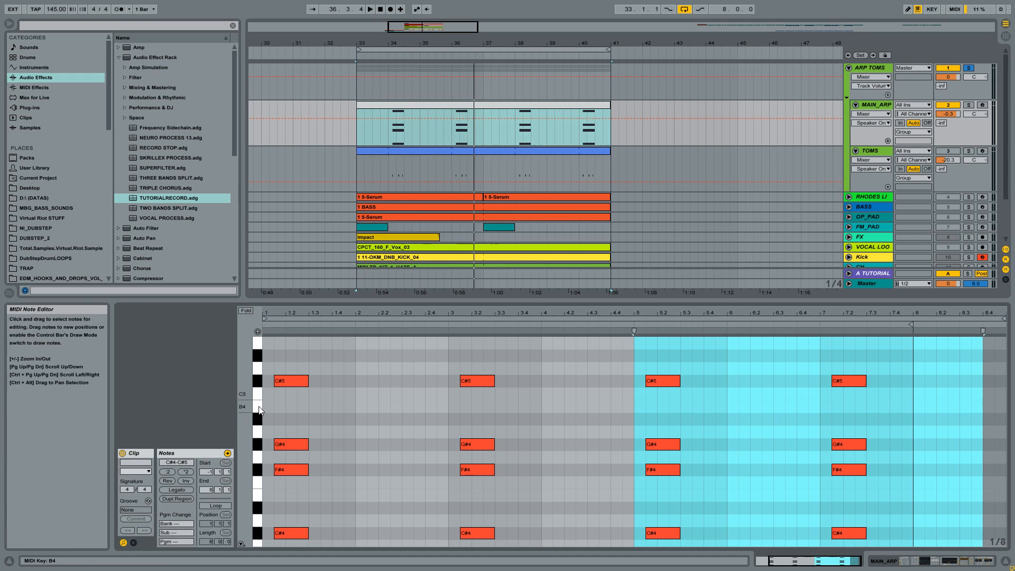
drag(244, 392, 279, 373)
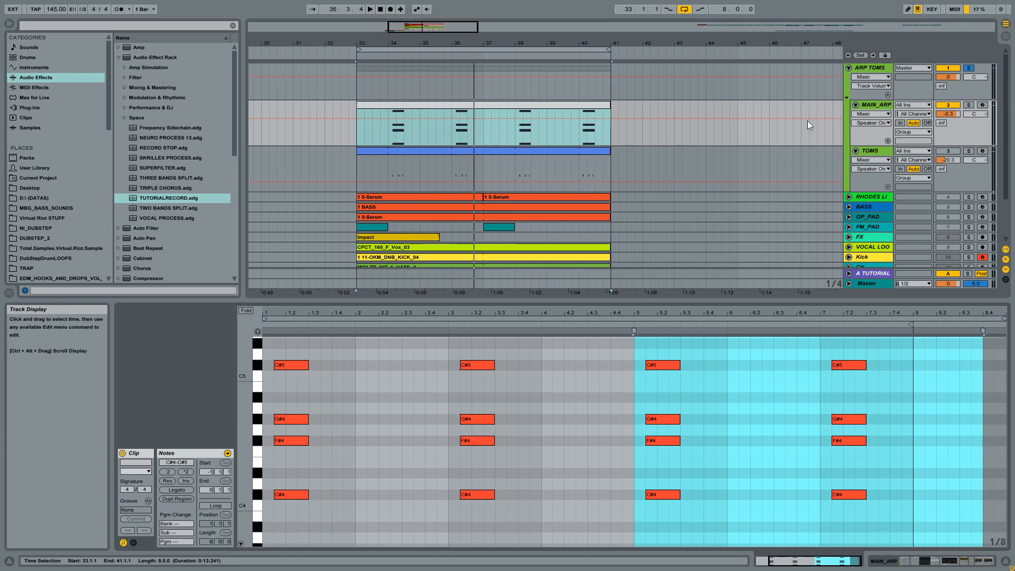
Step: Bring up MAIN_ARP's Arpeggiator and Operator, solo the track, and set playback to start at 34.1.3
double_click(874, 105)
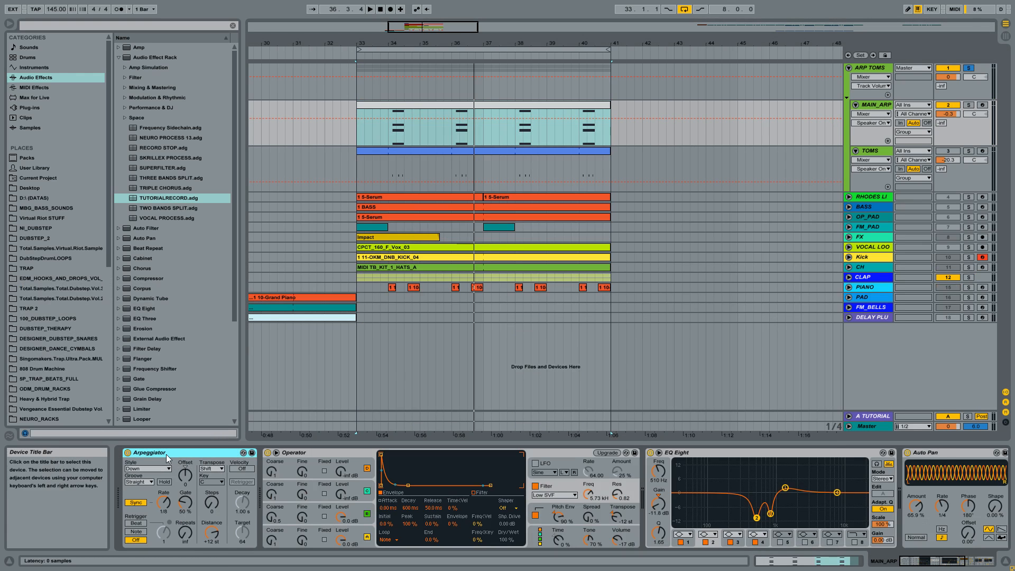
key(space)
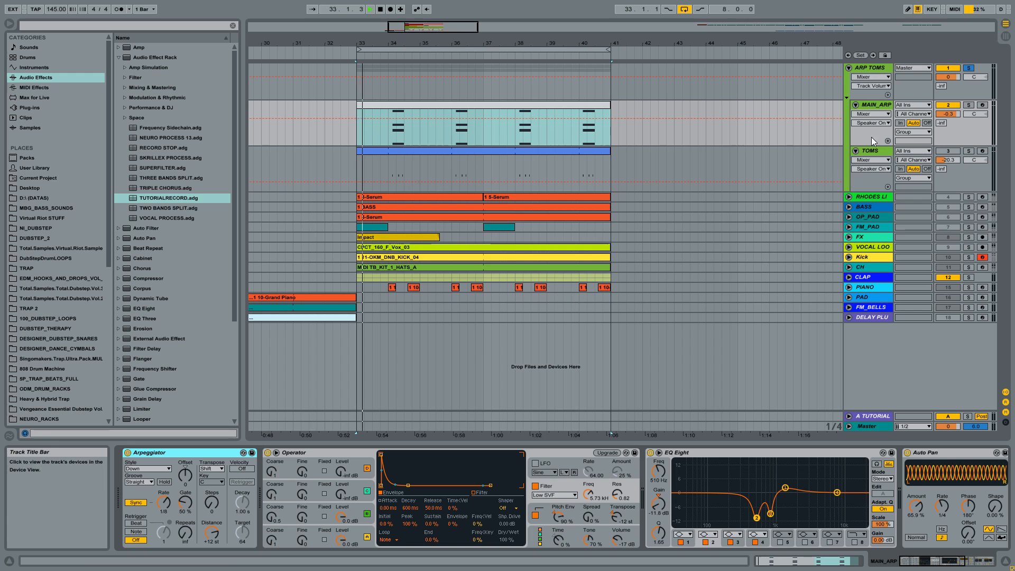
click(969, 105)
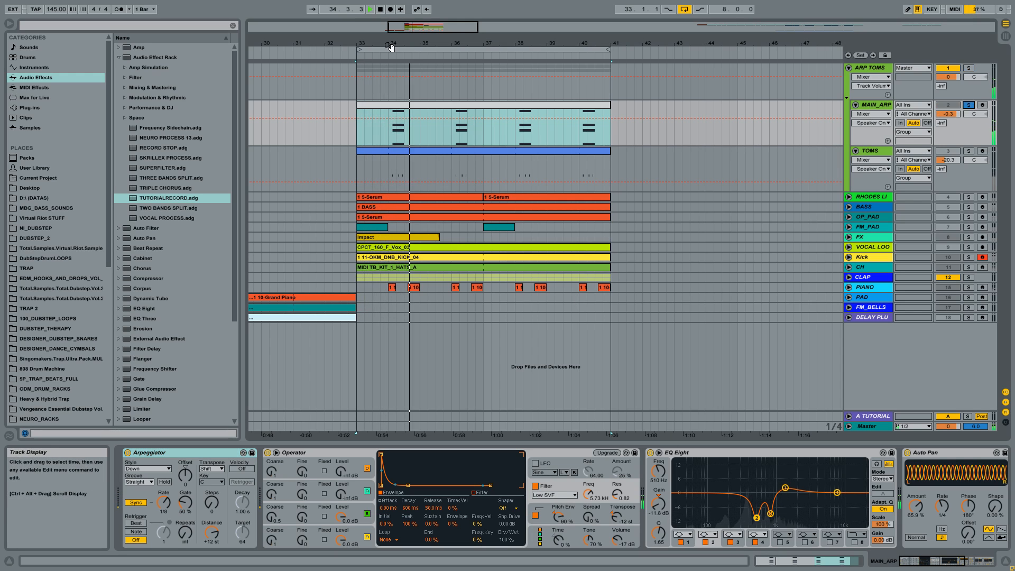
drag(460, 44, 455, 173)
click(427, 138)
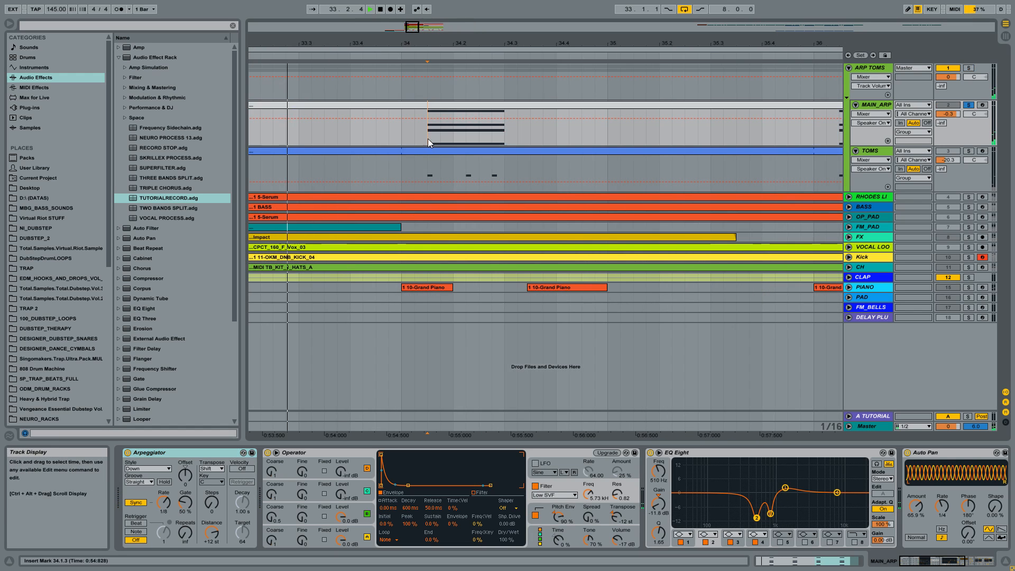
Step: Compare the MAIN_ARP sound with the Arpeggiator off and on, and stop playback
click(127, 453)
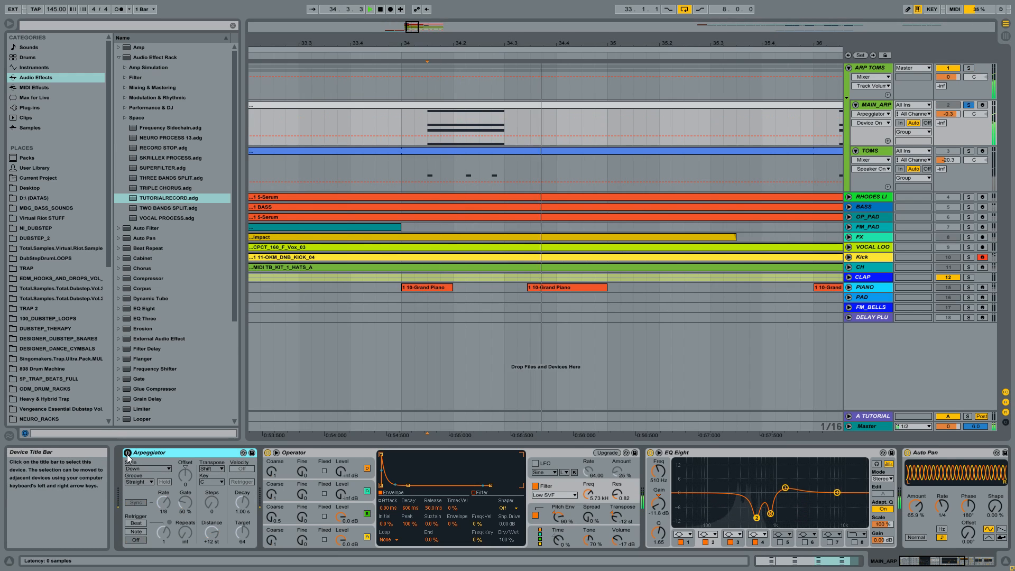
click(128, 453)
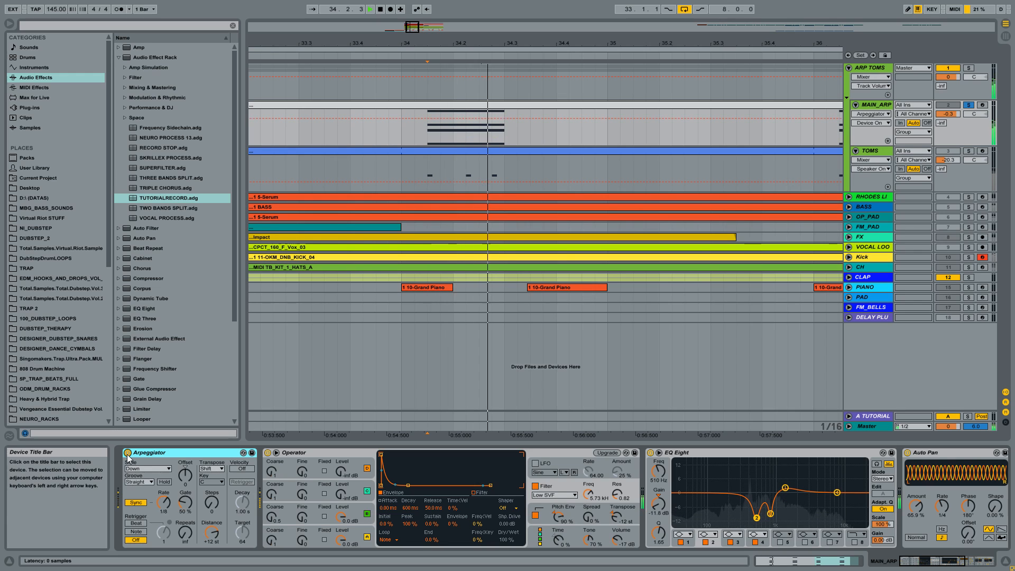
key(space)
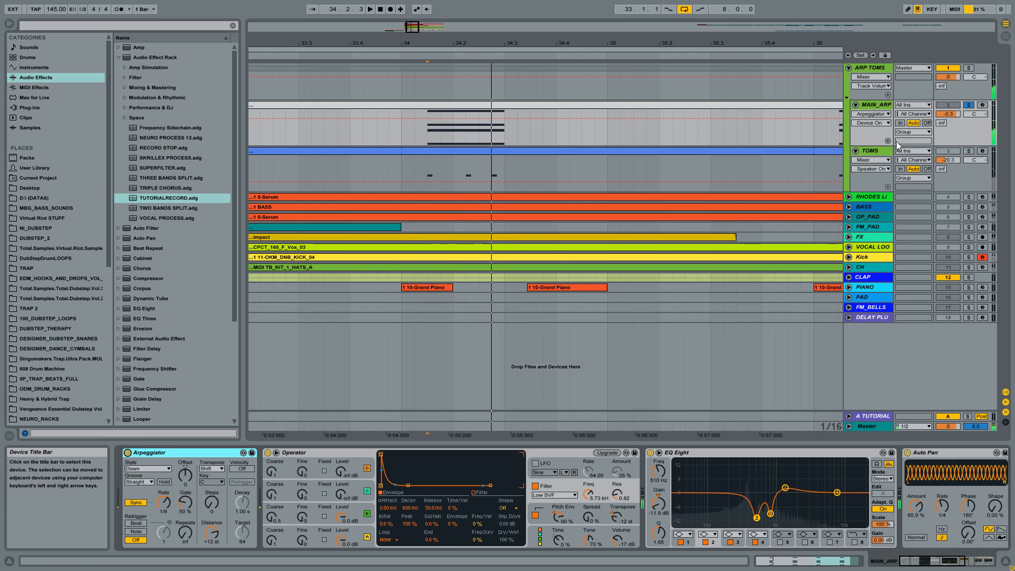
Step: Audition the TOMS track solo against MAIN_ARP, and return the solo to MAIN_ARP
drag(632, 44, 568, 33)
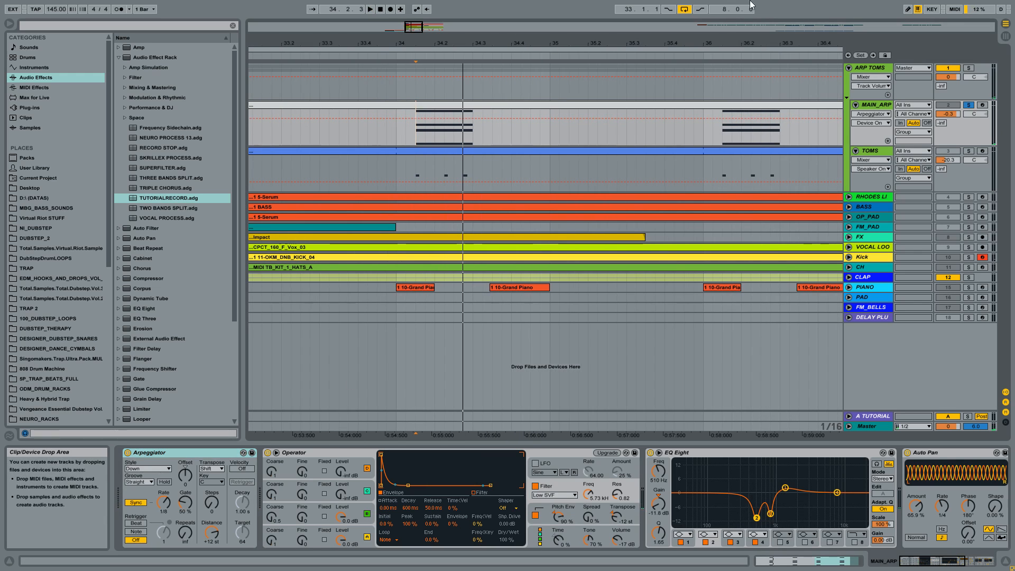
drag(685, 44, 625, 42)
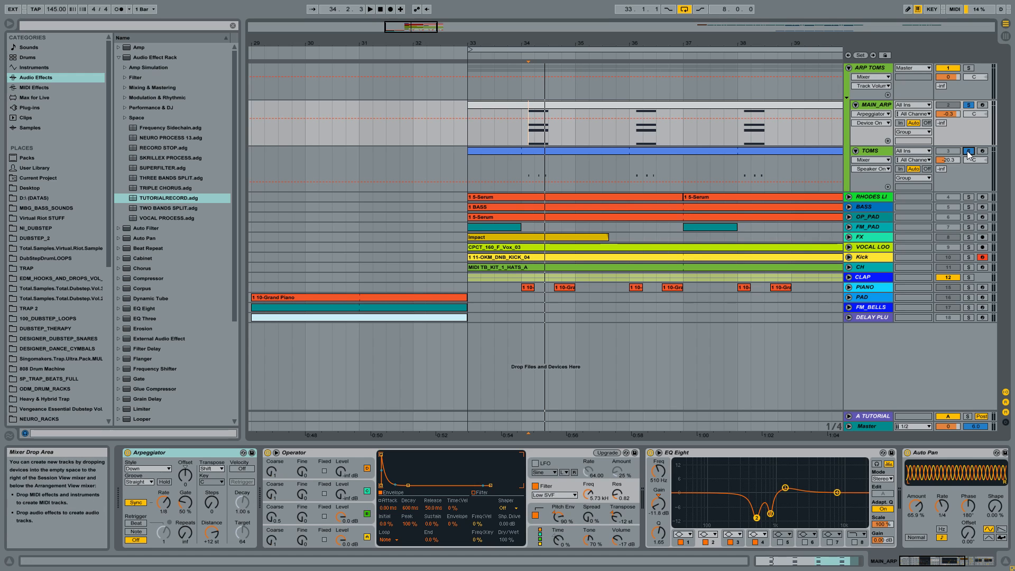
key(space)
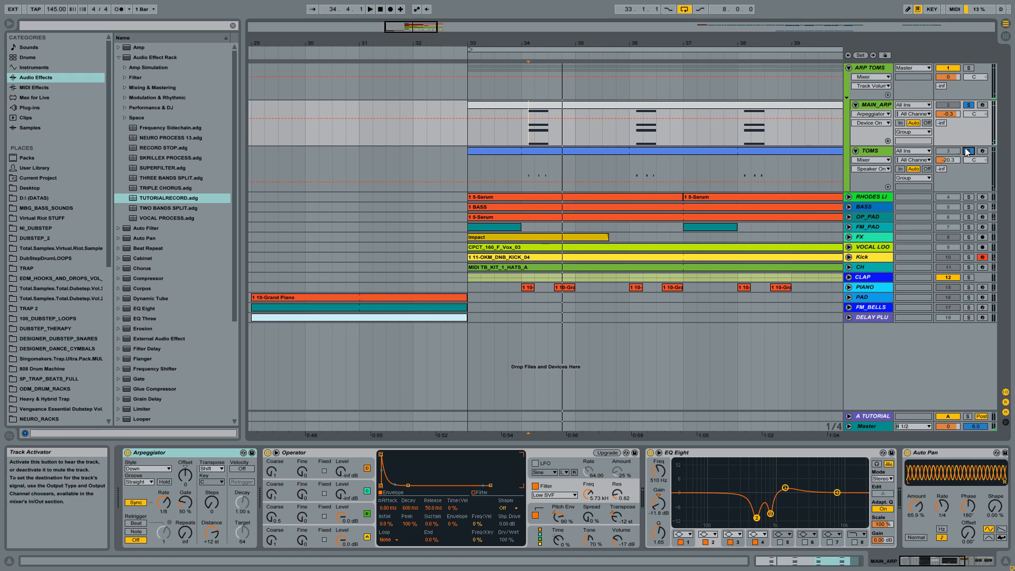
click(969, 151)
click(968, 151)
click(968, 151)
key(space)
click(969, 151)
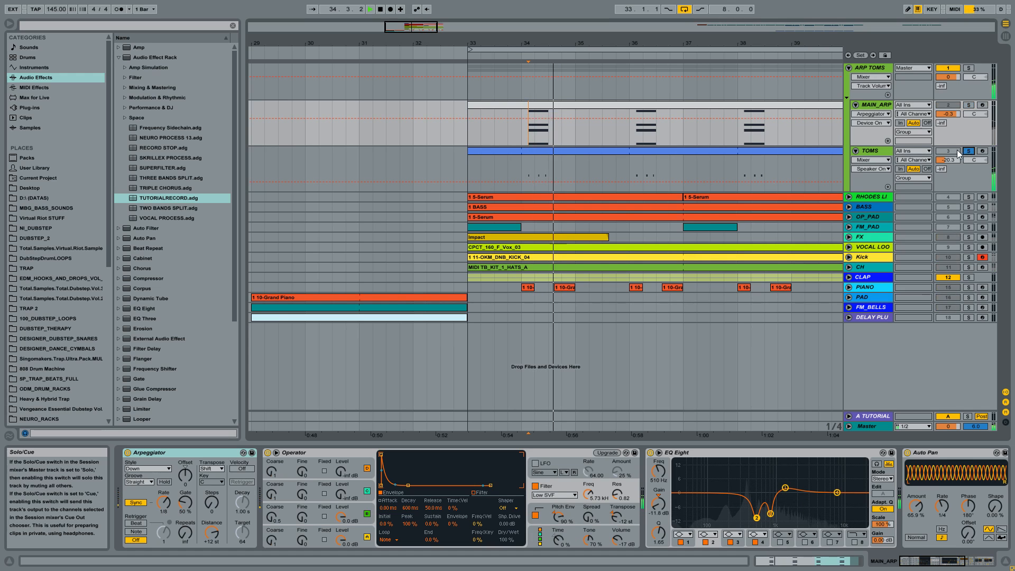
click(968, 105)
Step: Examine oscillators A and B and the filter in MAIN_ARP's Operator
click(878, 108)
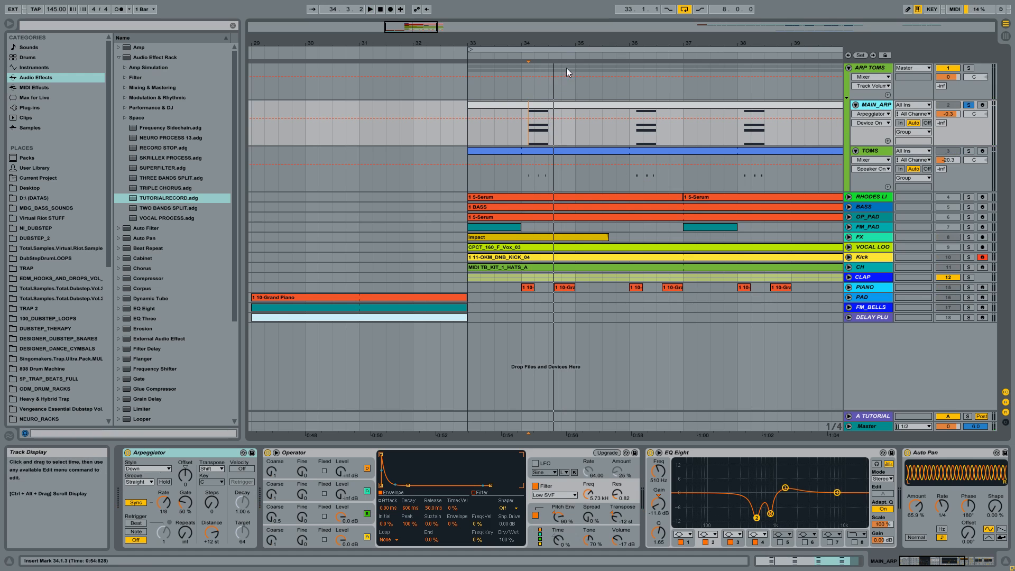
drag(556, 44, 496, 63)
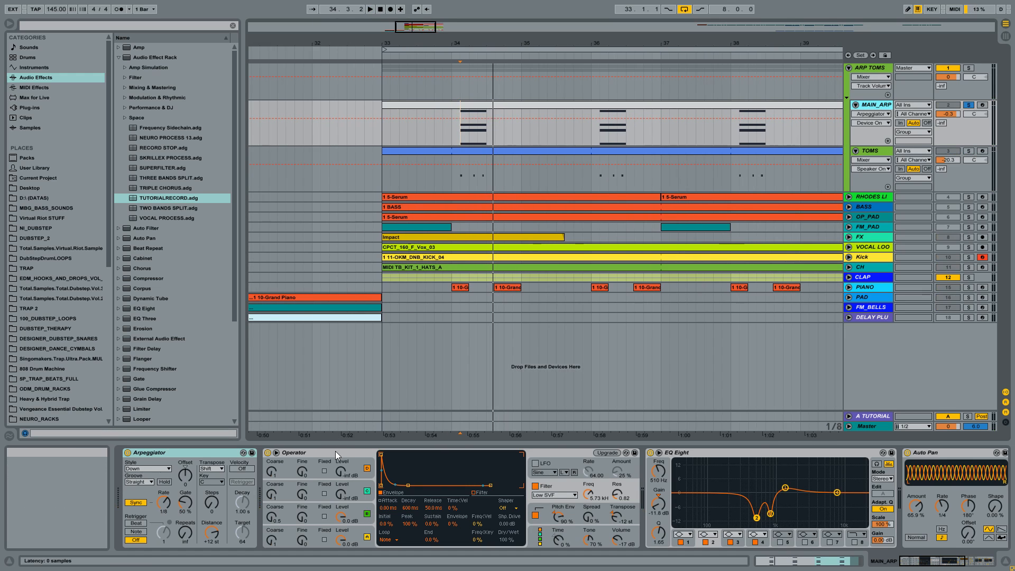
click(335, 452)
click(344, 538)
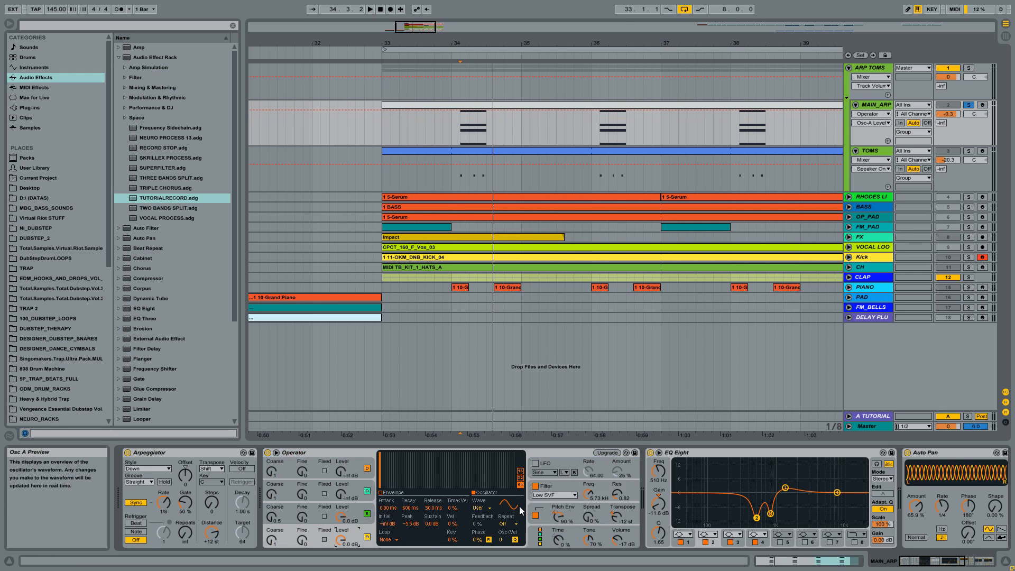
click(360, 508)
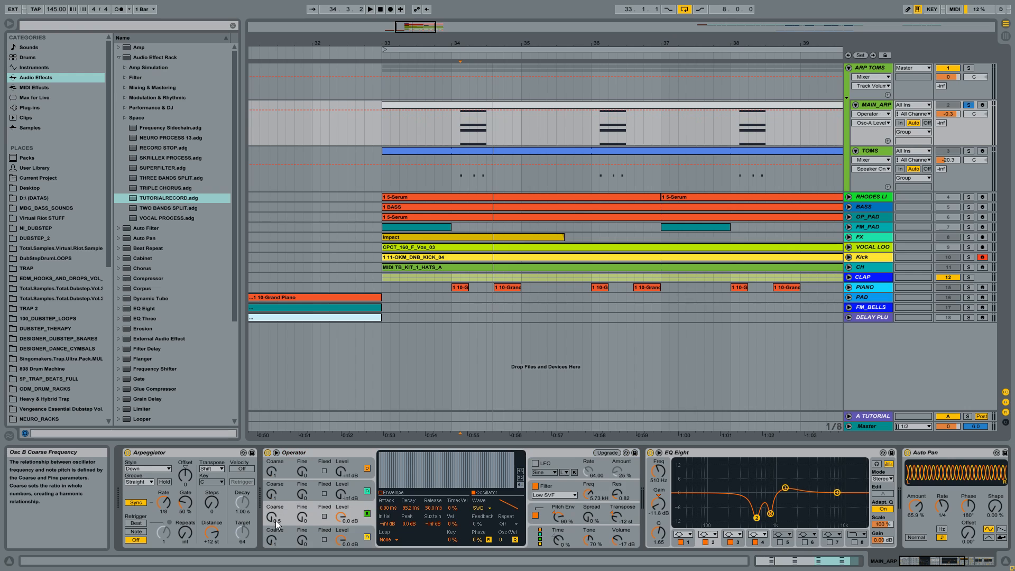
click(560, 485)
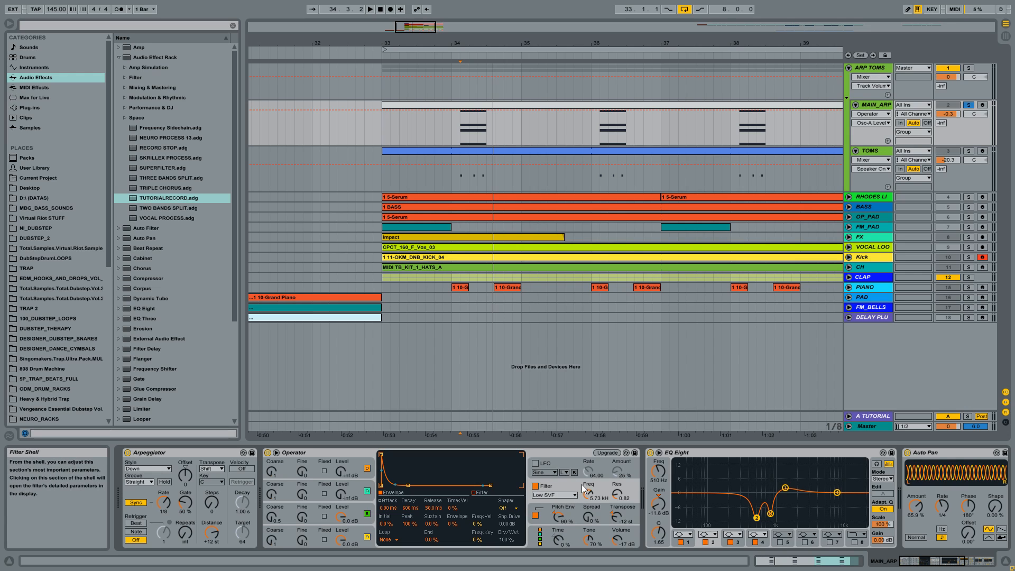
Step: Play the MAIN_ARP track, and examine its EQ Eight and Auto Pan devices
key(space)
key(space)
key(space)
key(space)
click(678, 453)
scroll(671, 453, down, 5)
click(643, 454)
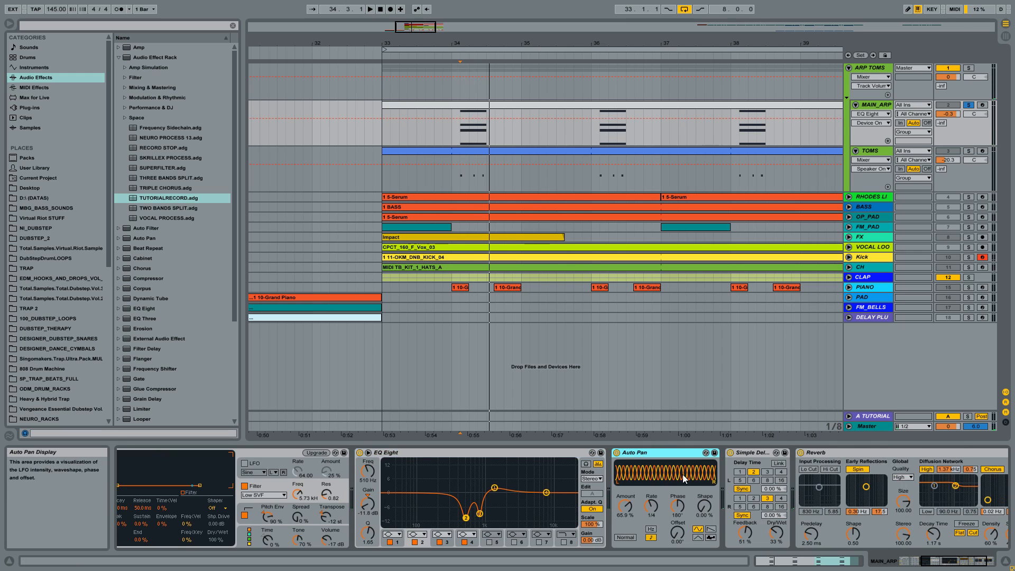
Step: Select the TOMS track and examine oscillators B and C in its Operator, including B's waveform partials and C's coarse tuning
click(495, 169)
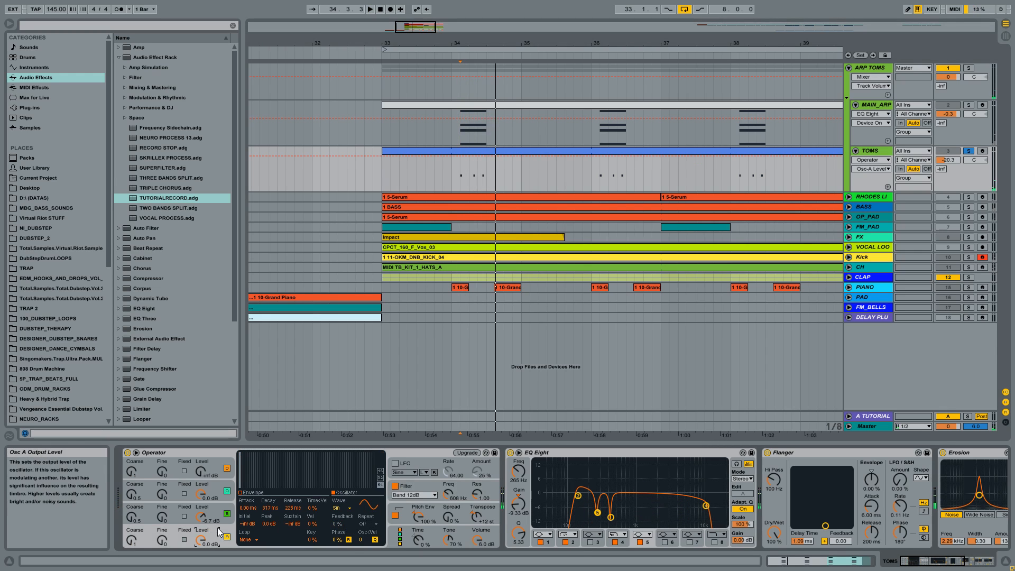
click(135, 518)
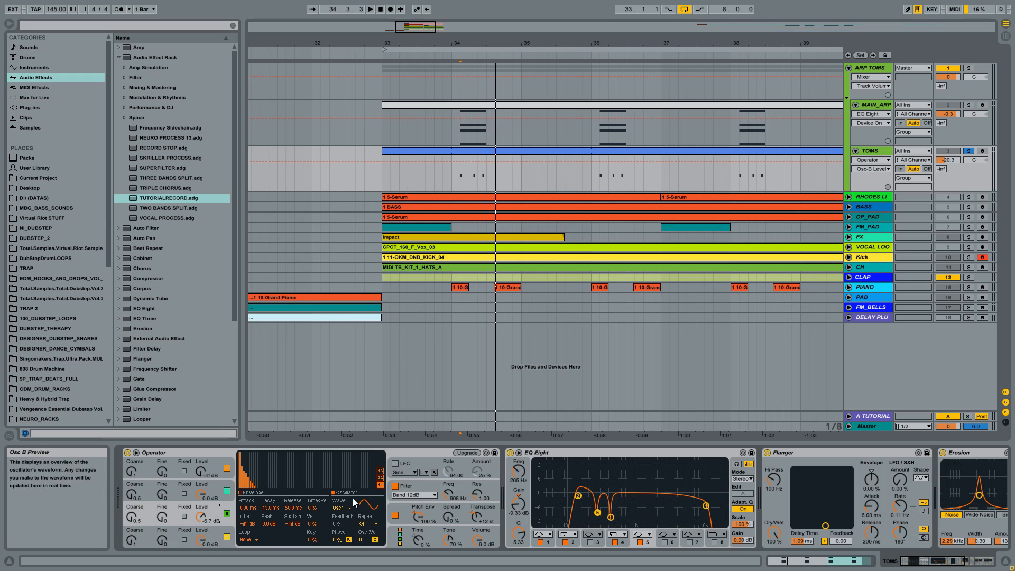
click(379, 471)
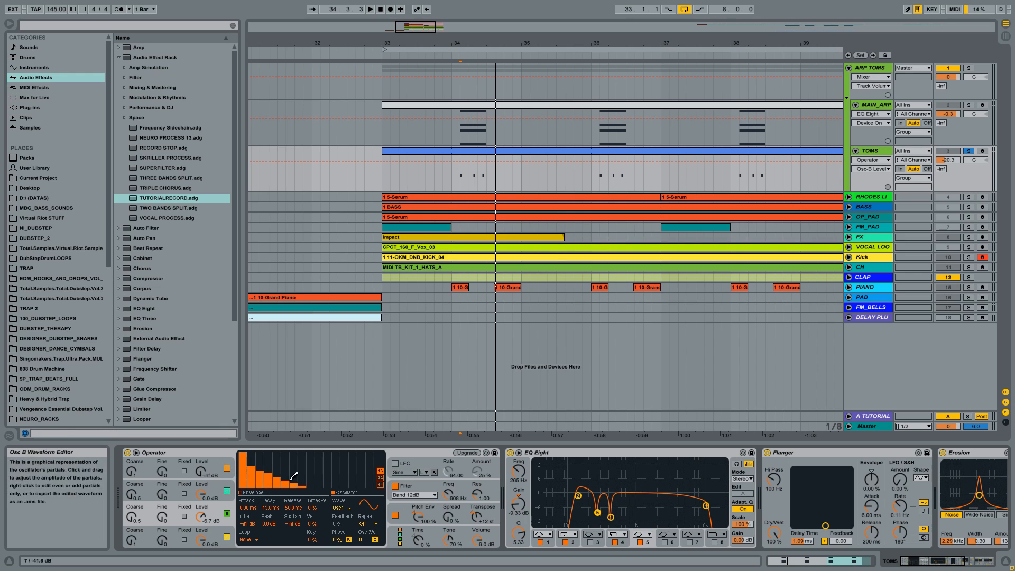
click(222, 489)
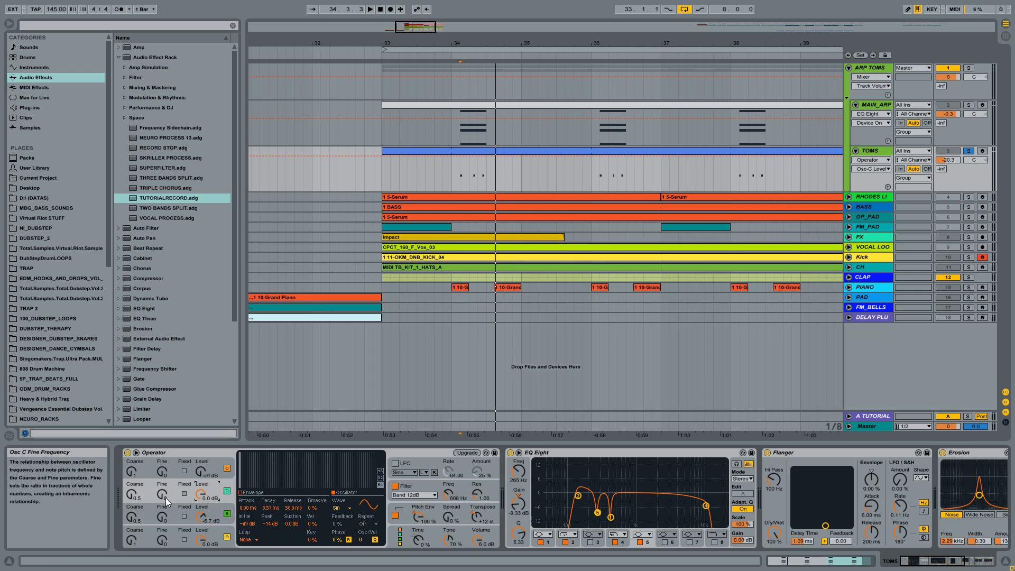
click(148, 487)
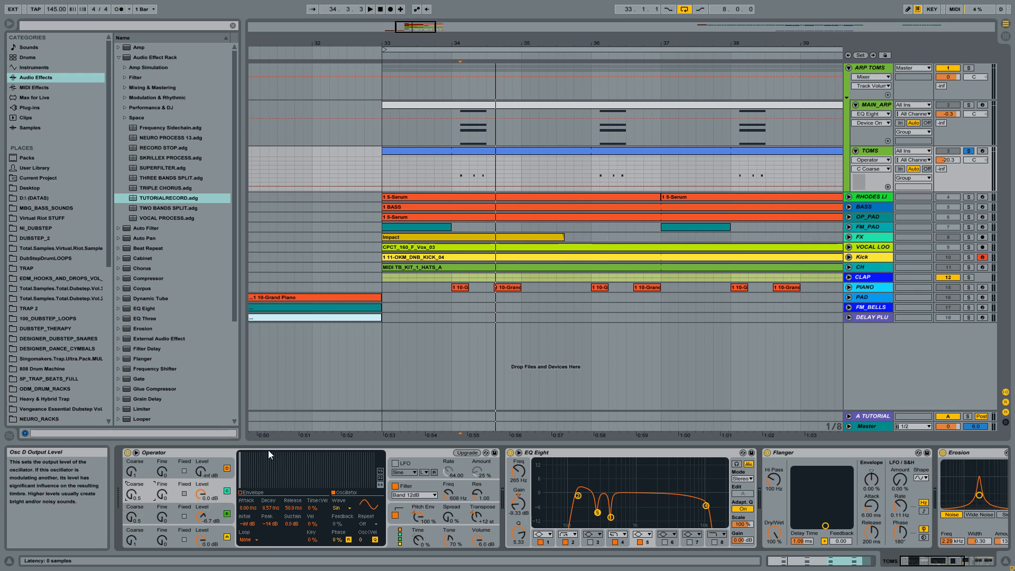
Step: Show the filter settings of the TOMS Operator, and compare the sound with the filter off and on
click(432, 479)
click(418, 486)
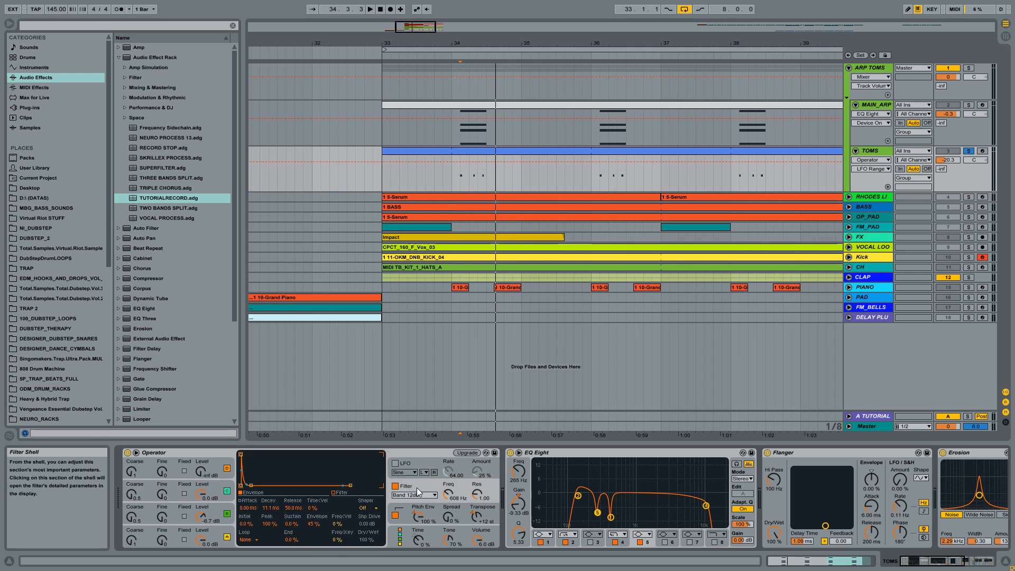
key(space)
click(396, 490)
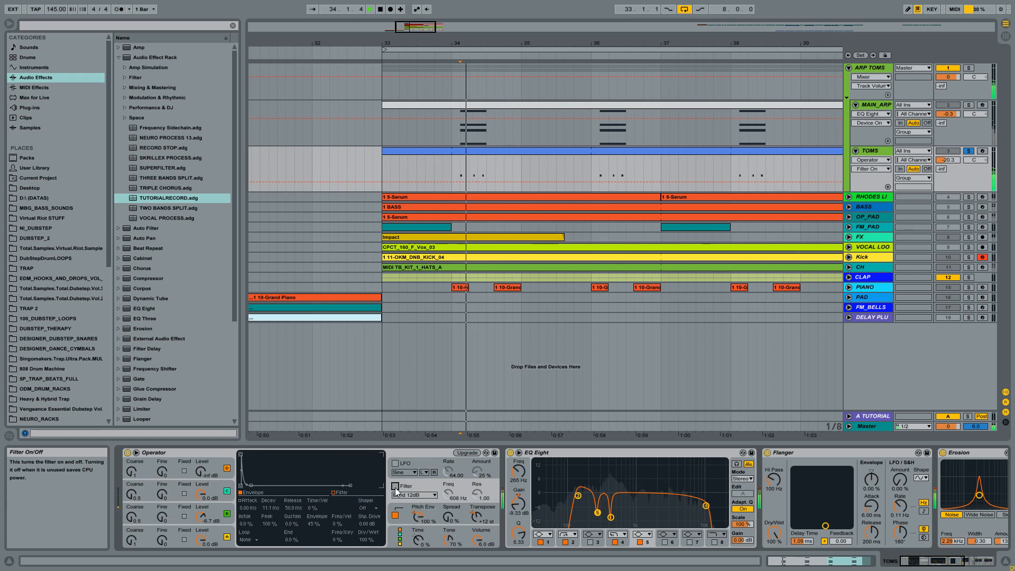
click(396, 490)
Step: Show the pitch envelope of the TOMS Operator, and compare the sound with it off and on
click(428, 512)
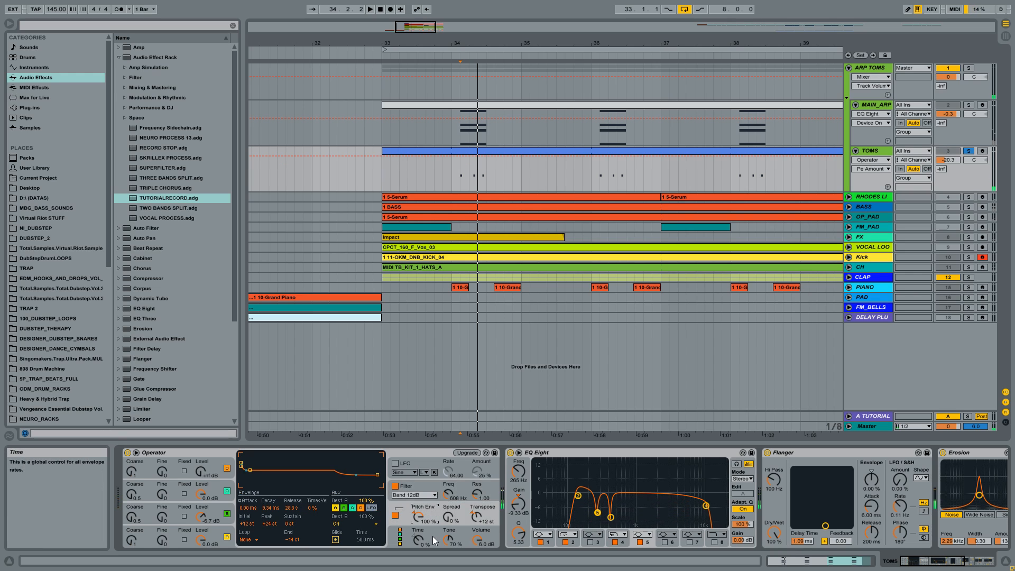
click(396, 515)
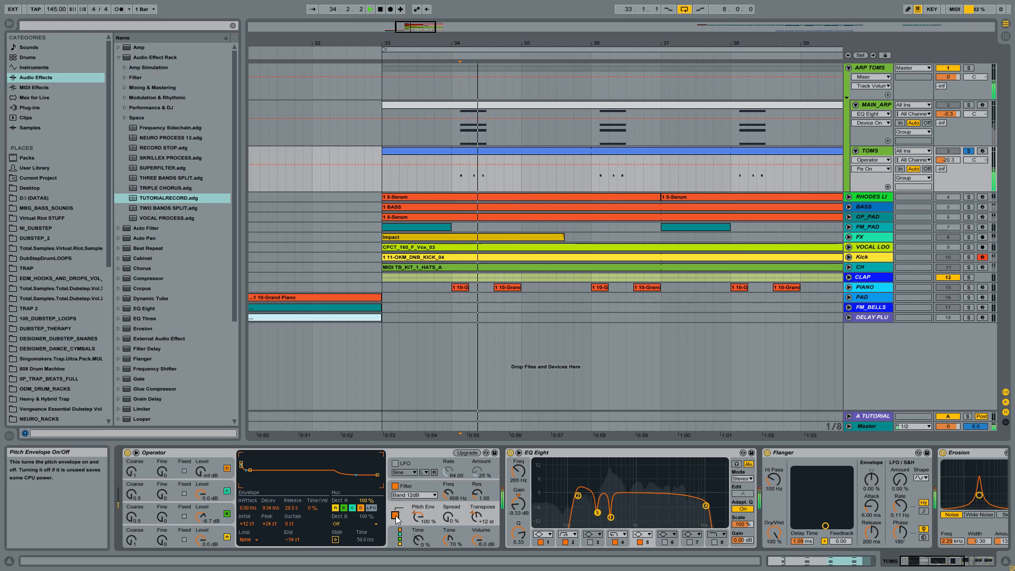
click(395, 516)
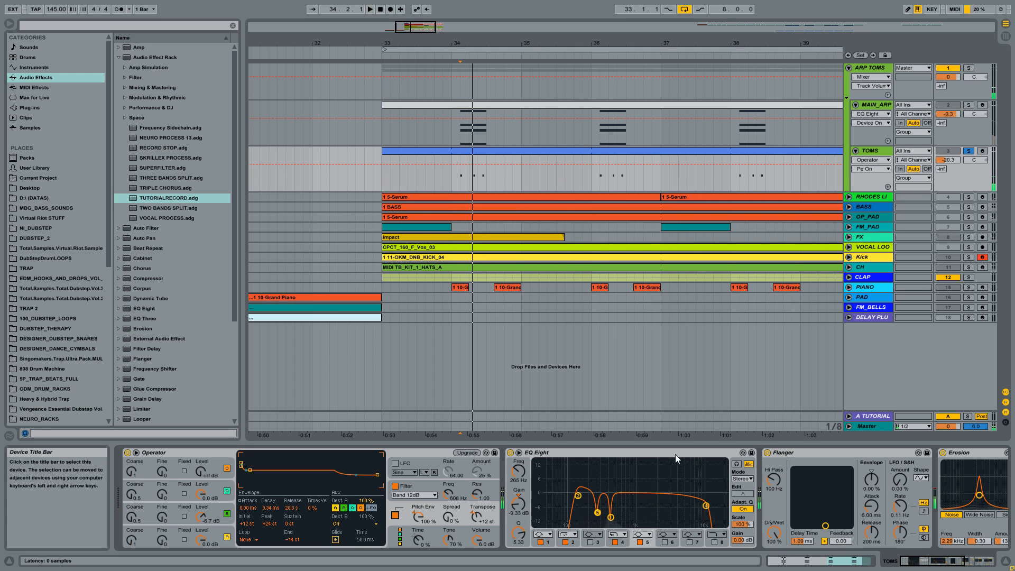
Step: Play the TOMS track and compare its sound with the EQ Eight off and on
click(572, 455)
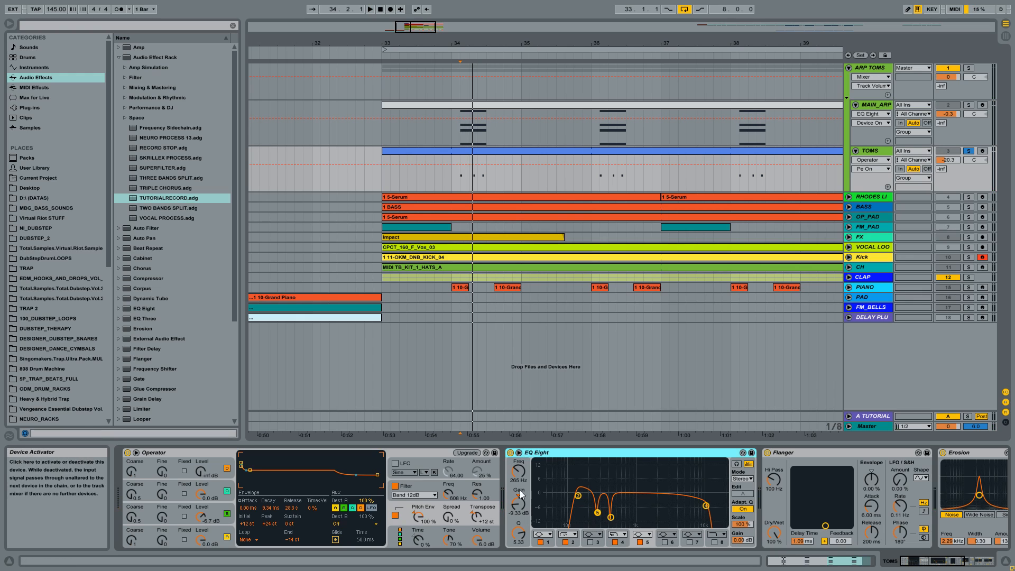
key(space)
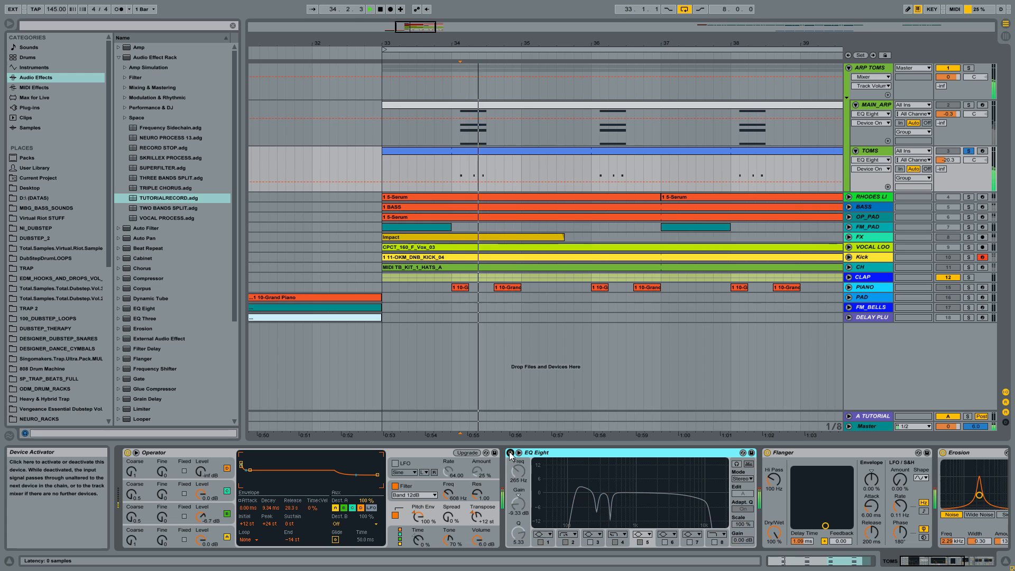
key(space)
key(space)
key(space)
key(space)
key(space)
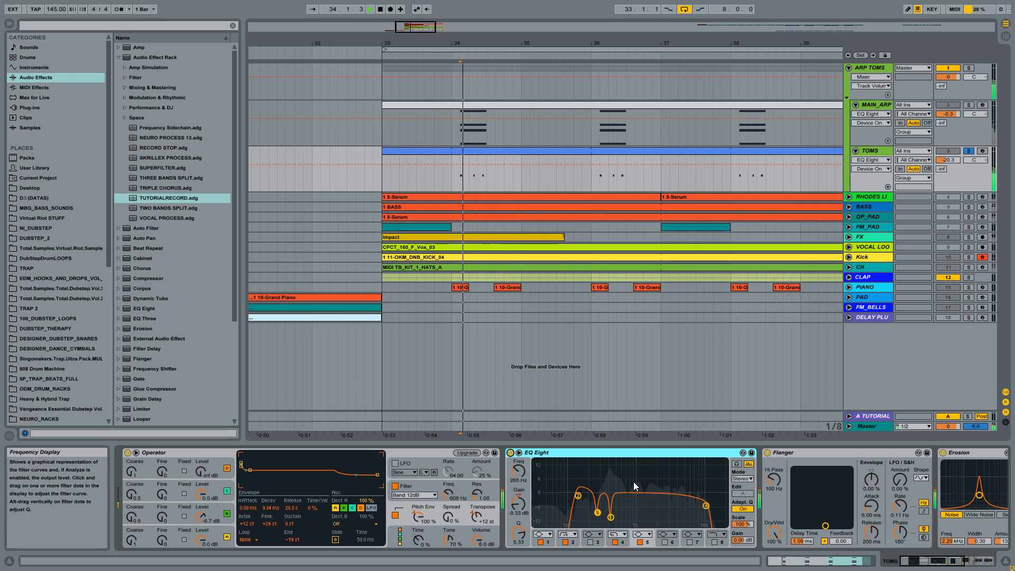
key(space)
Step: Show the TOMS EQ Eight in an enlarged display and set band 1 to 416 Hz, -14.9 dB and Q 3.99
click(518, 452)
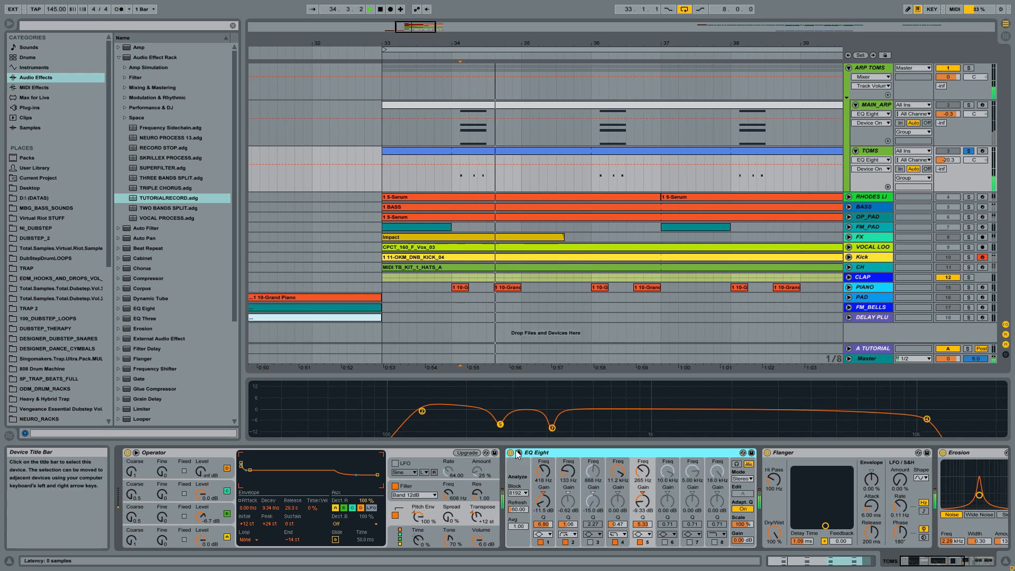
drag(560, 376, 545, 296)
key(space)
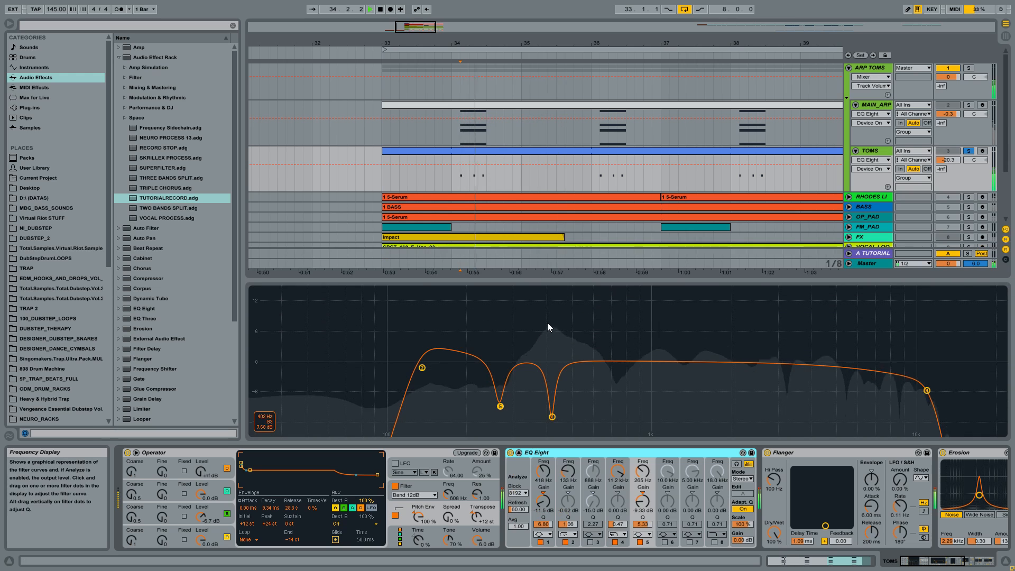
key(space)
key(space)
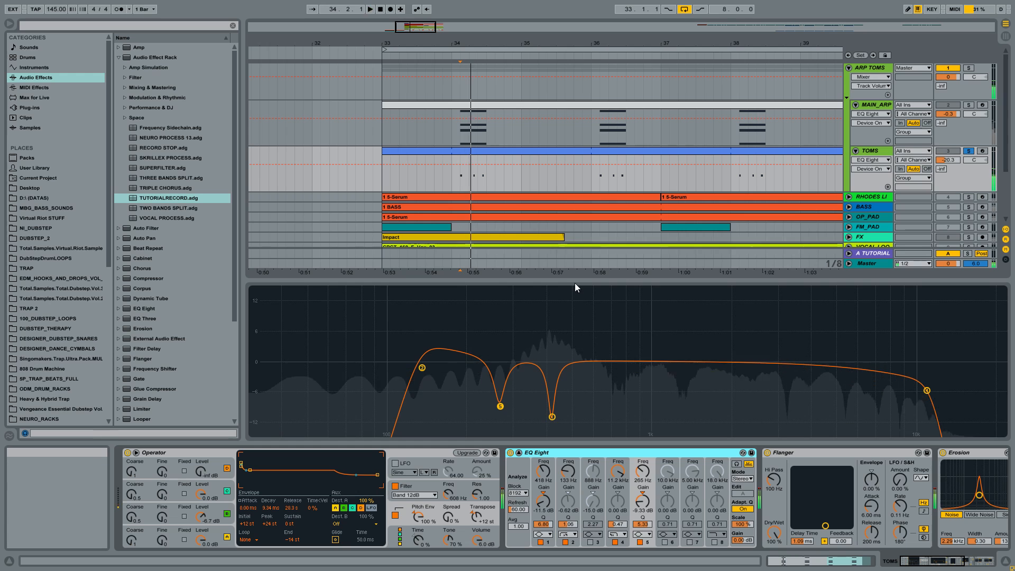
key(space)
key(space)
mouse_move(552, 416)
mouse_down()
mouse_move(552, 310)
mouse_move(552, 434)
mouse_up()
key(space)
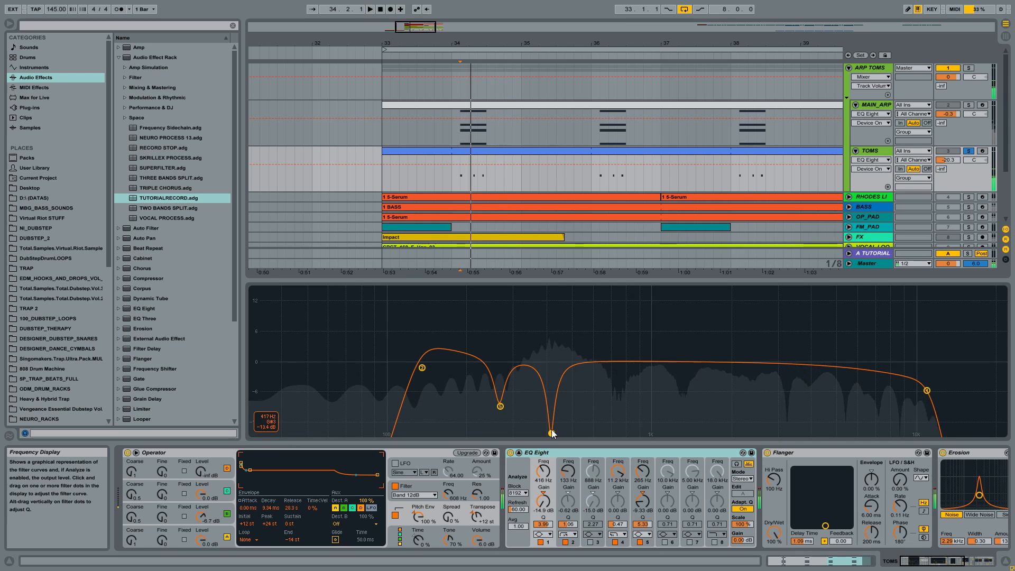
Step: Play the toms and examine their spectrum against the EQ Eight curve in a taller display
drag(605, 281, 606, 330)
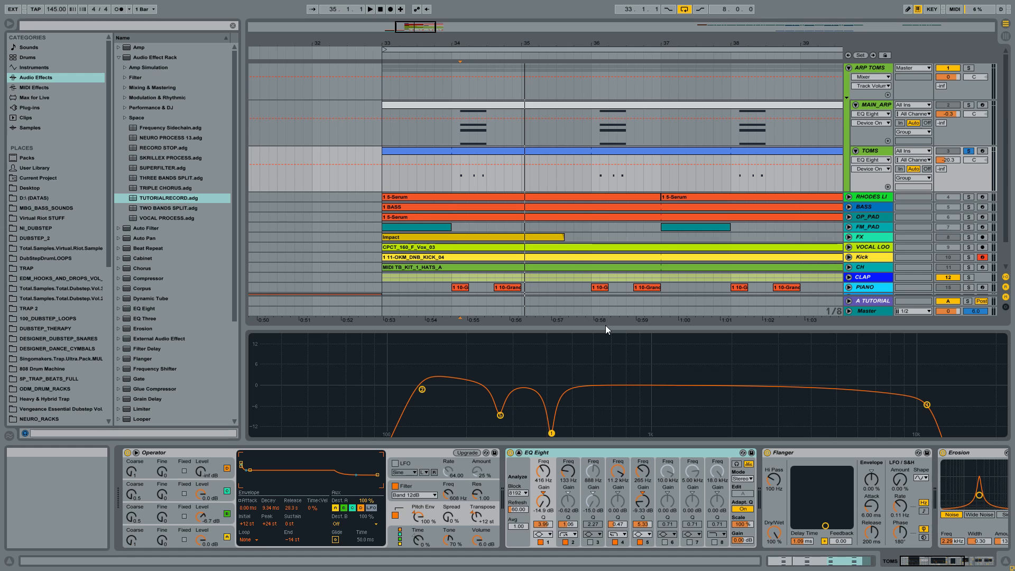
drag(619, 331, 617, 223)
key(space)
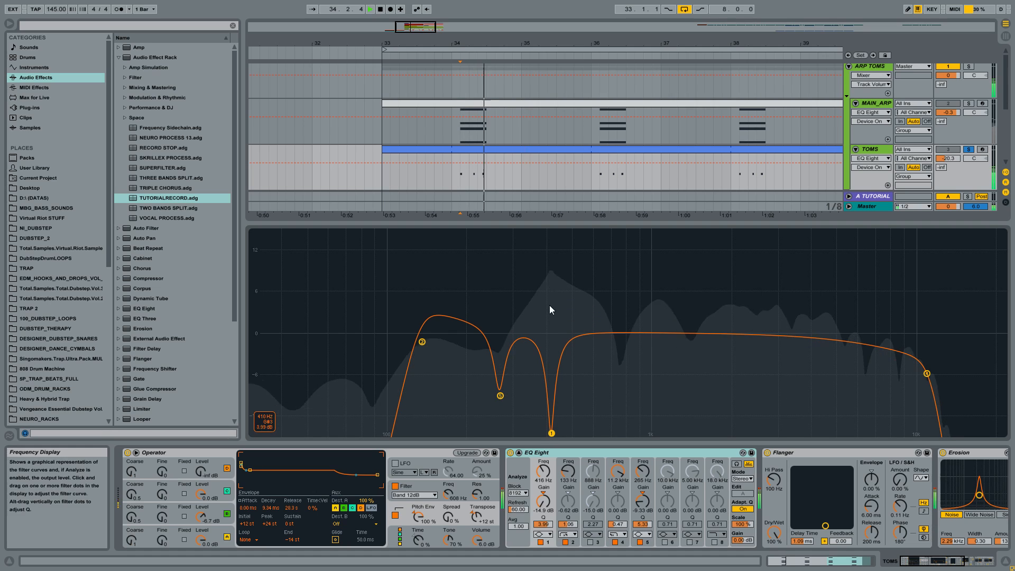
key(space)
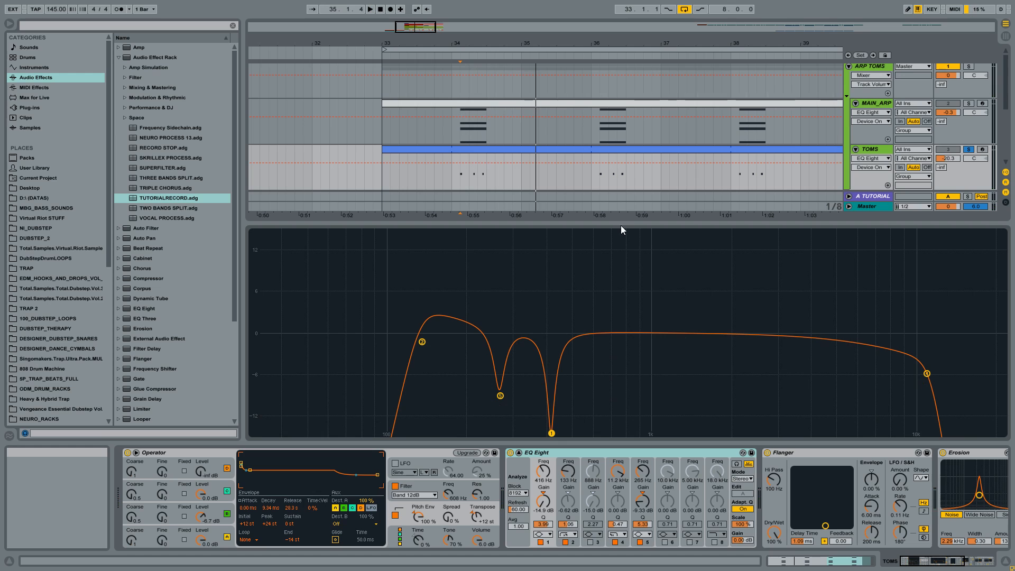
drag(621, 228, 620, 247)
key(space)
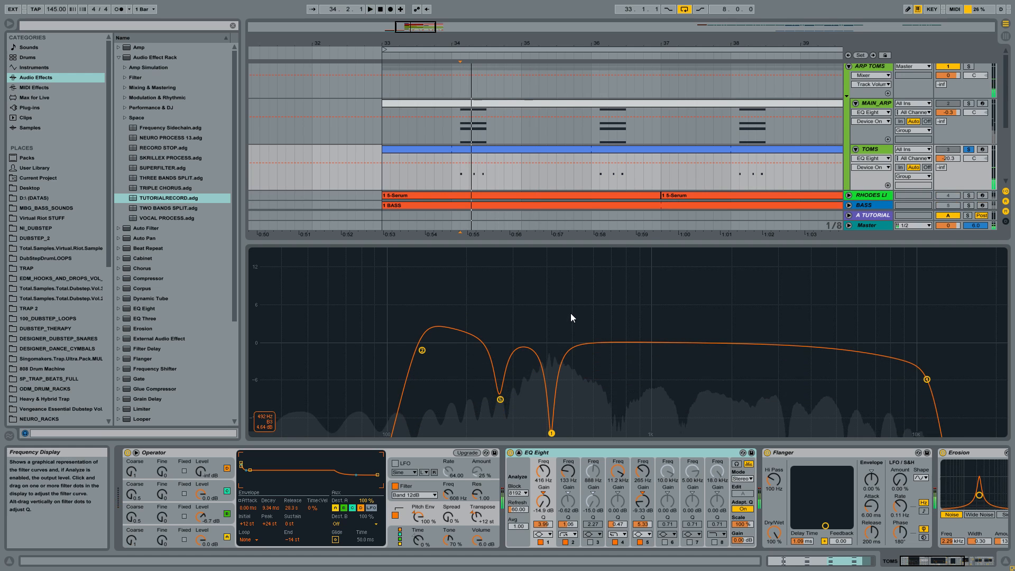
click(748, 463)
Step: Show the Flanger and Erosion on TOMS, and compare the sound with Erosion off and on
click(813, 455)
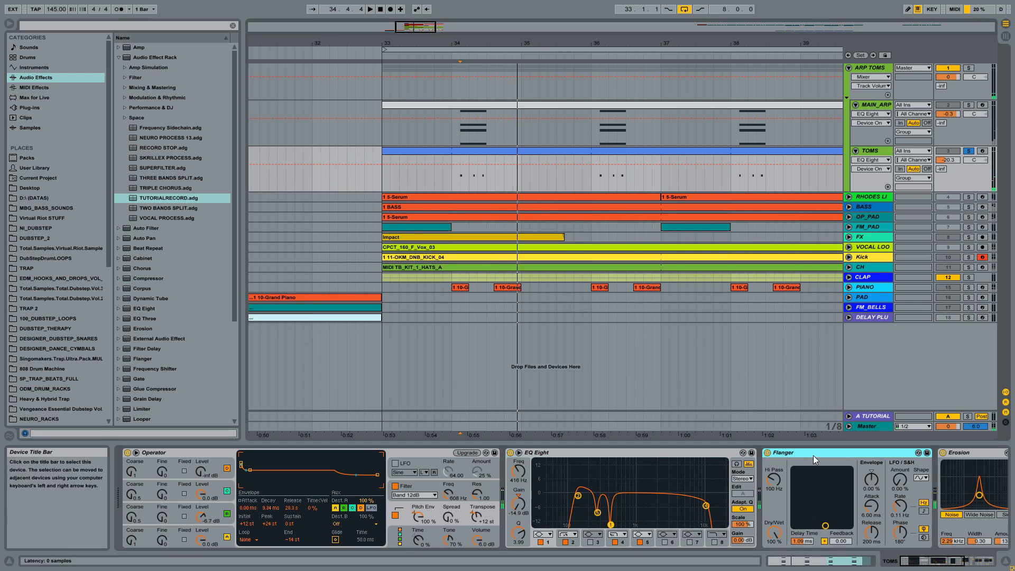
scroll(653, 454, right, 5)
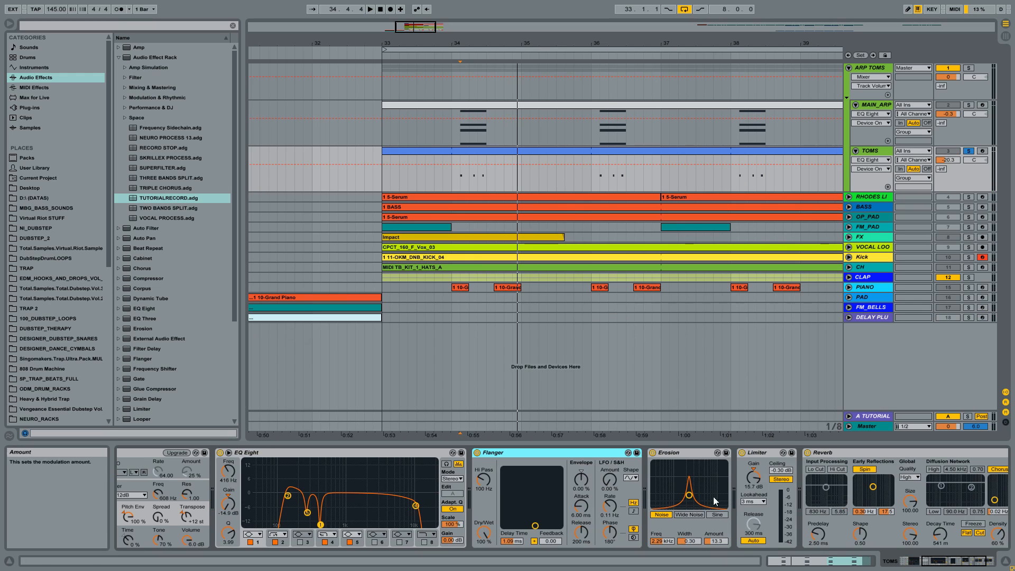
click(683, 455)
key(space)
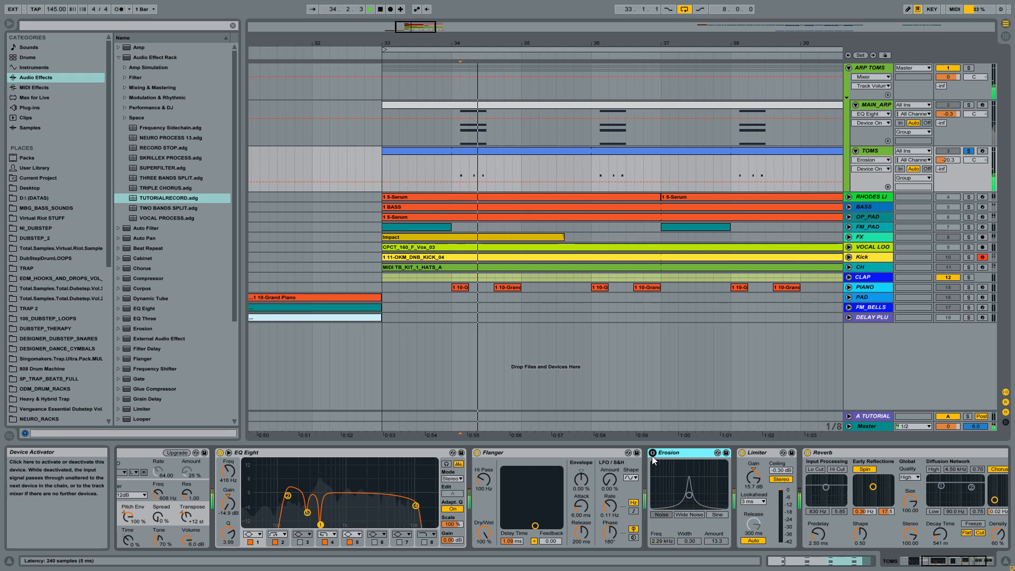
click(652, 453)
click(654, 453)
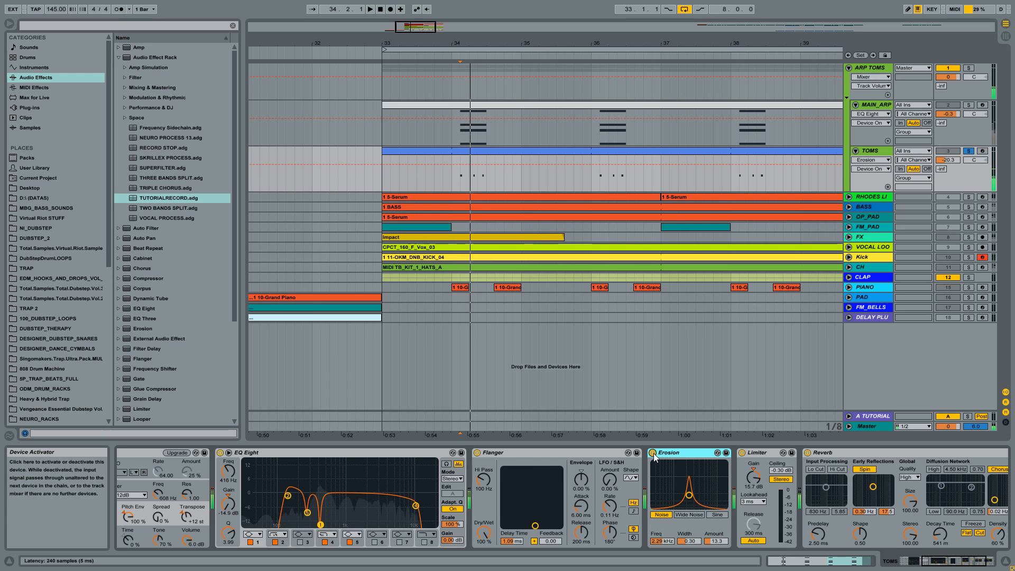
Step: Compare the toms with the Flanger off and on during repeated playback, and leave the Flanger switched off
click(476, 453)
key(space)
key(space)
key(space)
key(space)
key(space)
key(space)
key(space)
key(space)
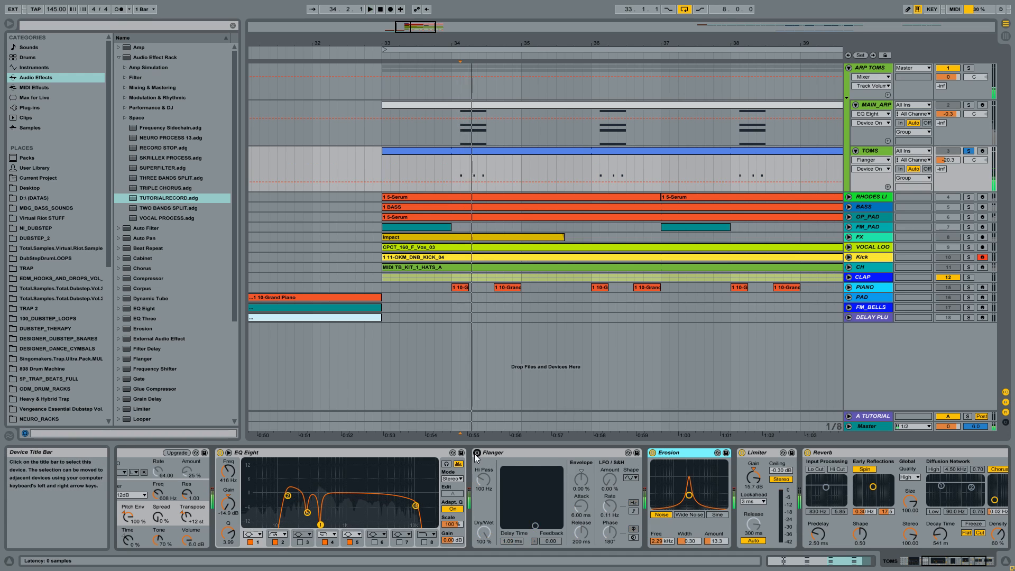
click(477, 453)
key(space)
key(space)
key(space)
key(space)
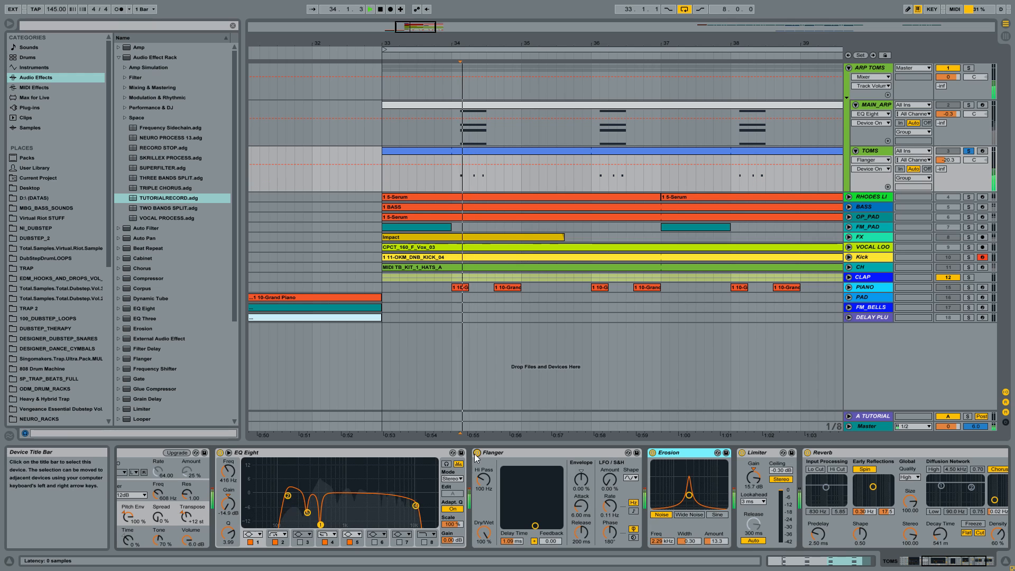
click(475, 453)
key(space)
key(space)
key(space)
key(space)
click(476, 453)
key(space)
key(space)
key(space)
key(space)
key(space)
key(space)
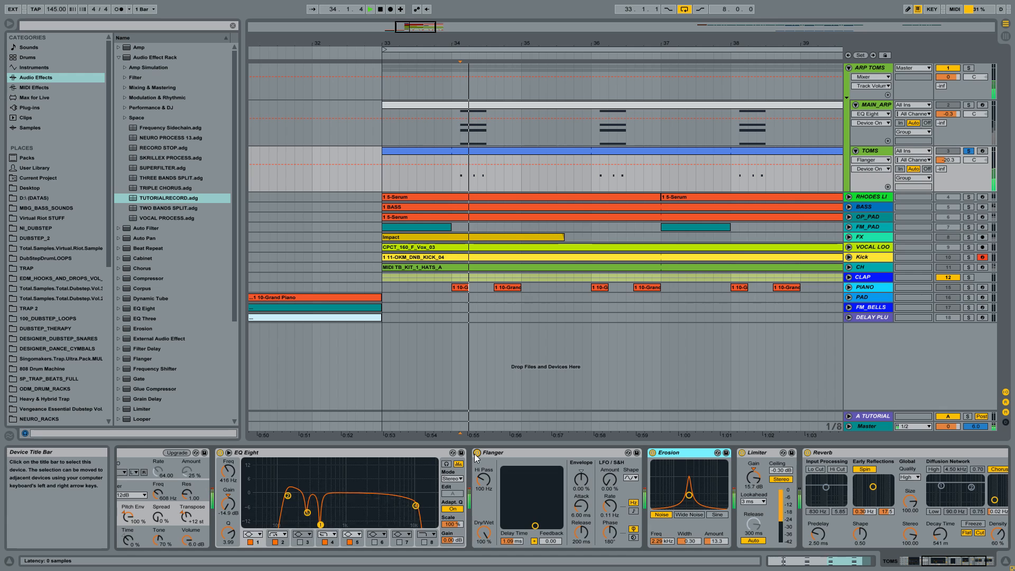
click(475, 454)
key(space)
key(space)
Step: Show the Reverb on TOMS and compare the sound with it off and on
click(876, 453)
drag(953, 560, 972, 561)
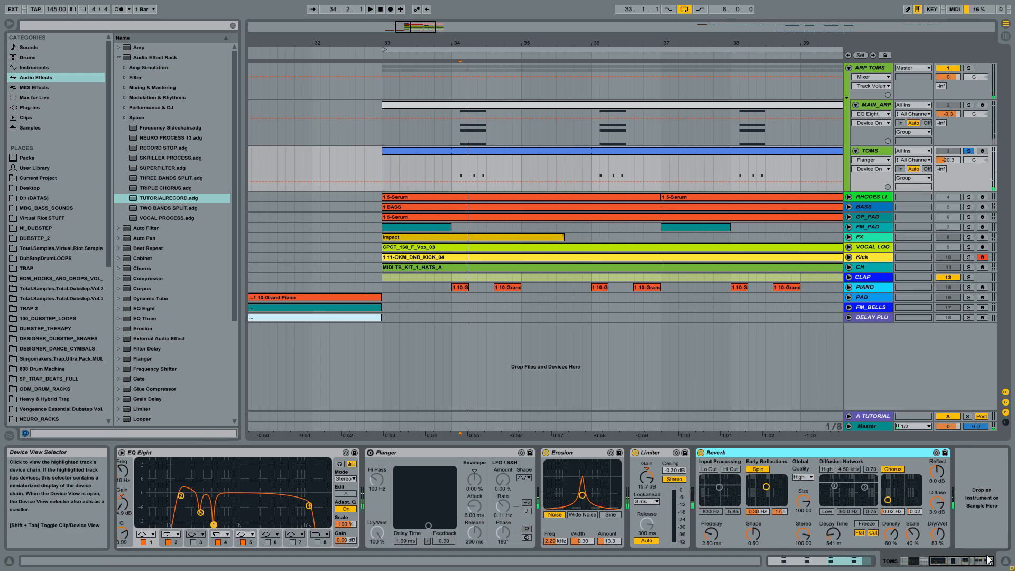
click(700, 454)
key(space)
key(space)
key(space)
key(space)
key(space)
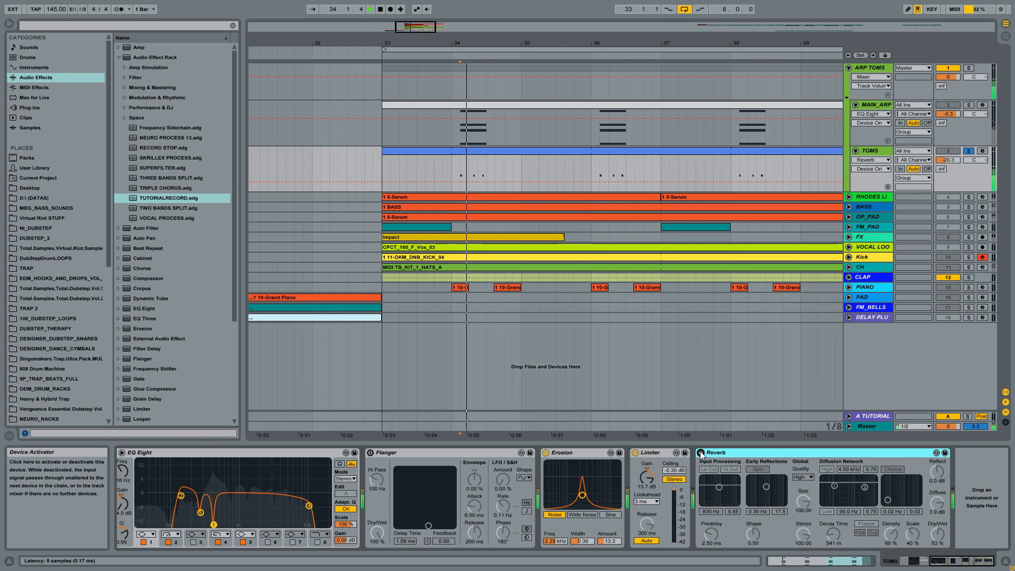
click(700, 453)
key(space)
key(space)
key(space)
Step: Play the toms repeatedly and compare the sound with the Limiter off and on
click(635, 453)
key(space)
key(space)
key(space)
key(space)
click(635, 453)
key(space)
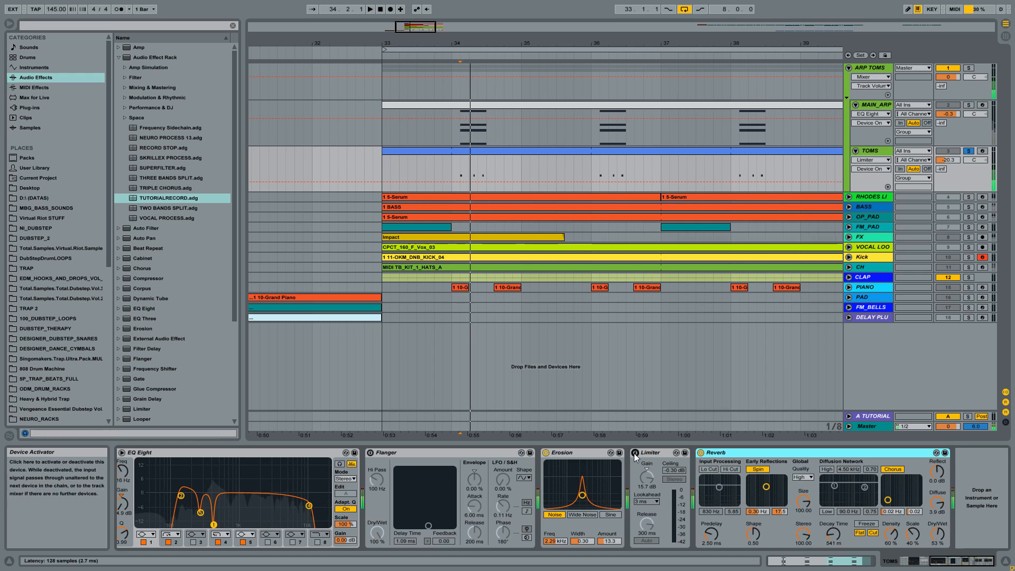
key(space)
key(space)
key(space)
key(space)
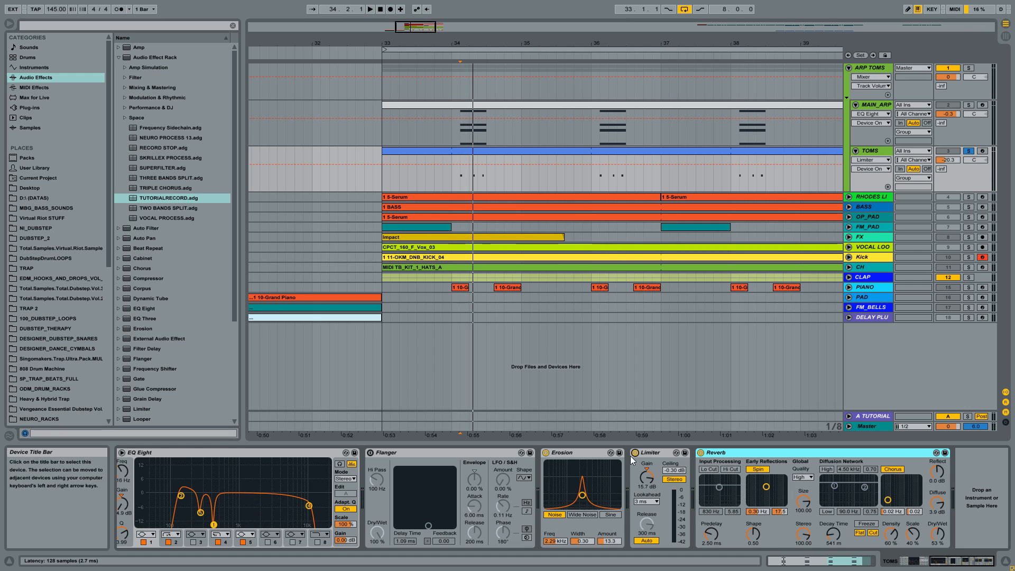
key(space)
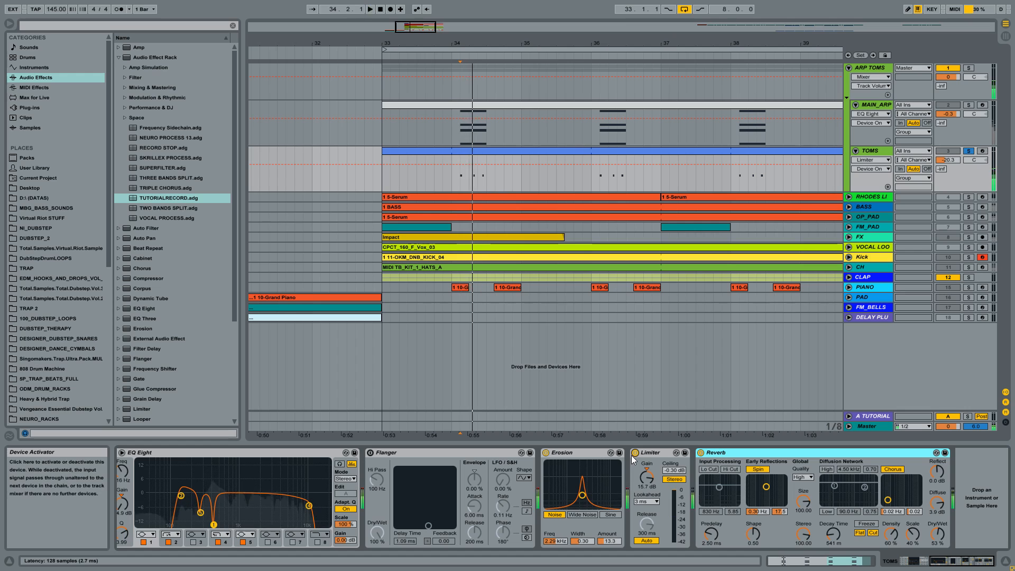
click(639, 455)
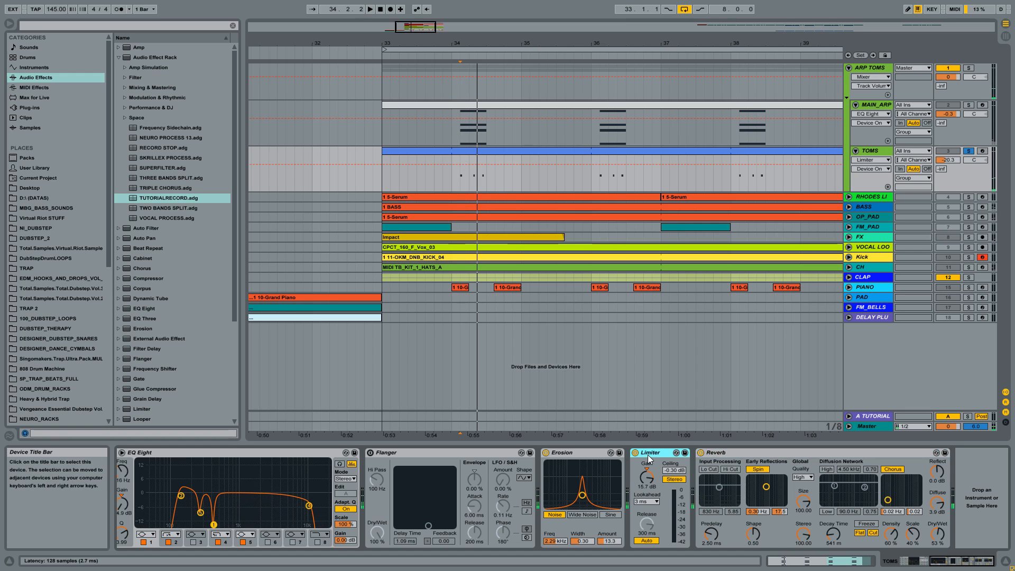
click(637, 454)
key(space)
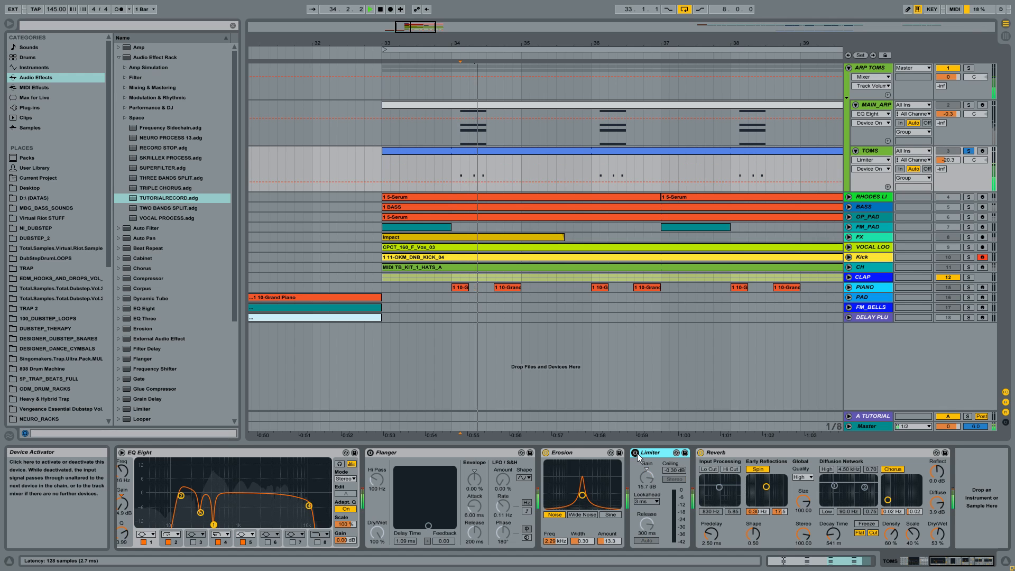
click(636, 454)
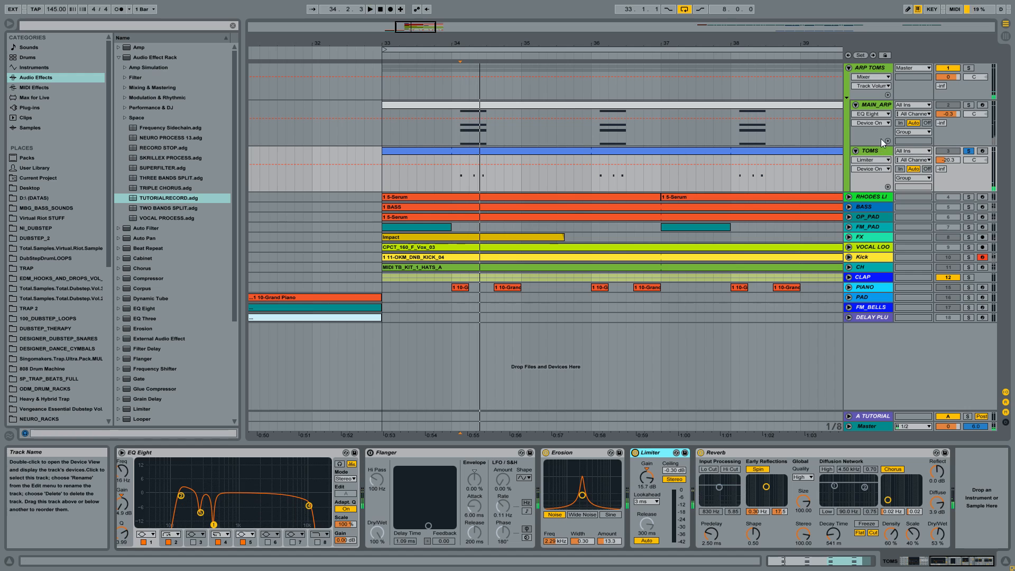
Step: Unsolo TOMS and play the mix while reviewing the device chains of ARP TOMS, TOMS and MAIN_ARP
click(968, 150)
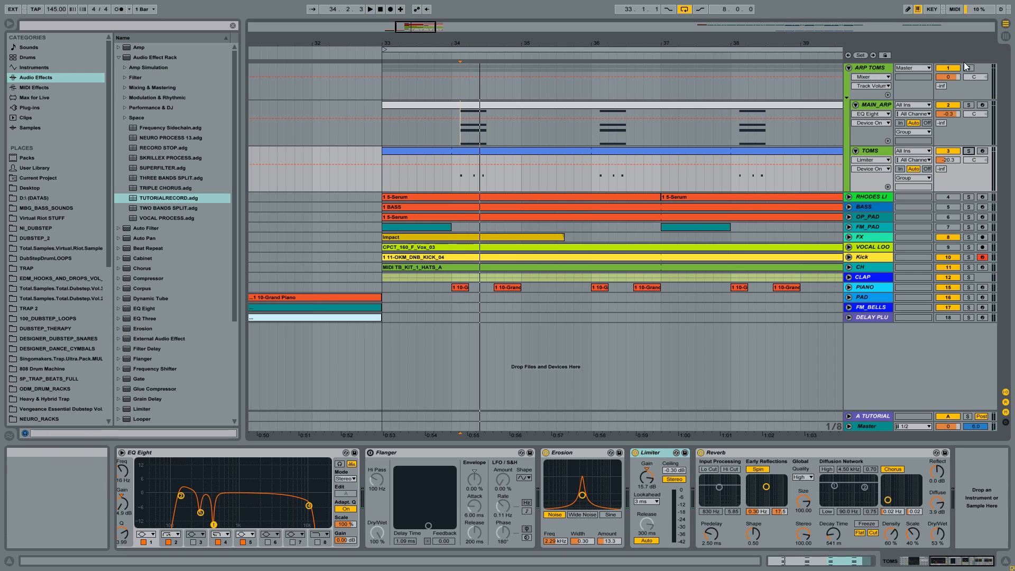
click(849, 71)
key(space)
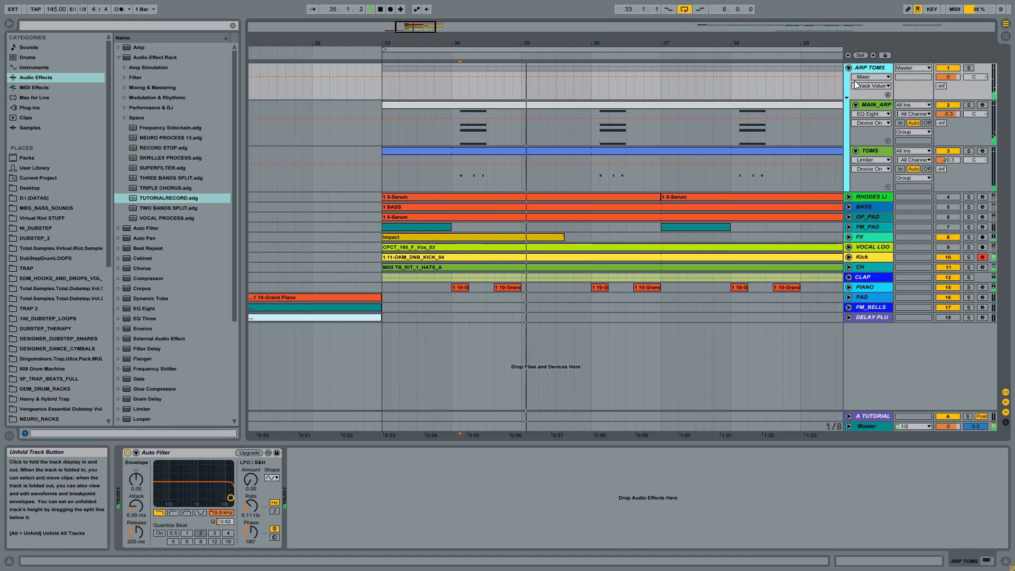
double_click(870, 152)
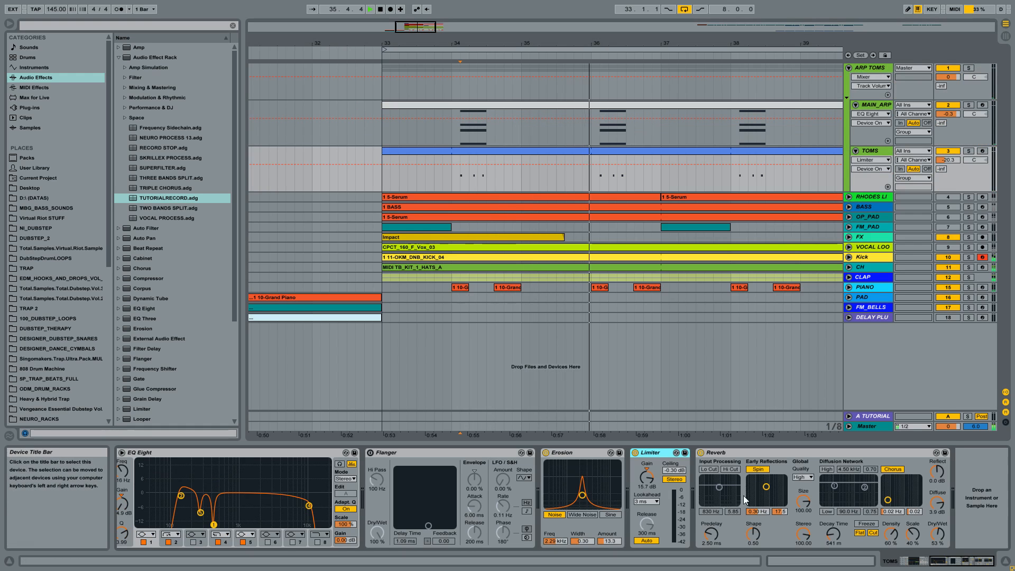
click(874, 106)
drag(970, 561, 998, 547)
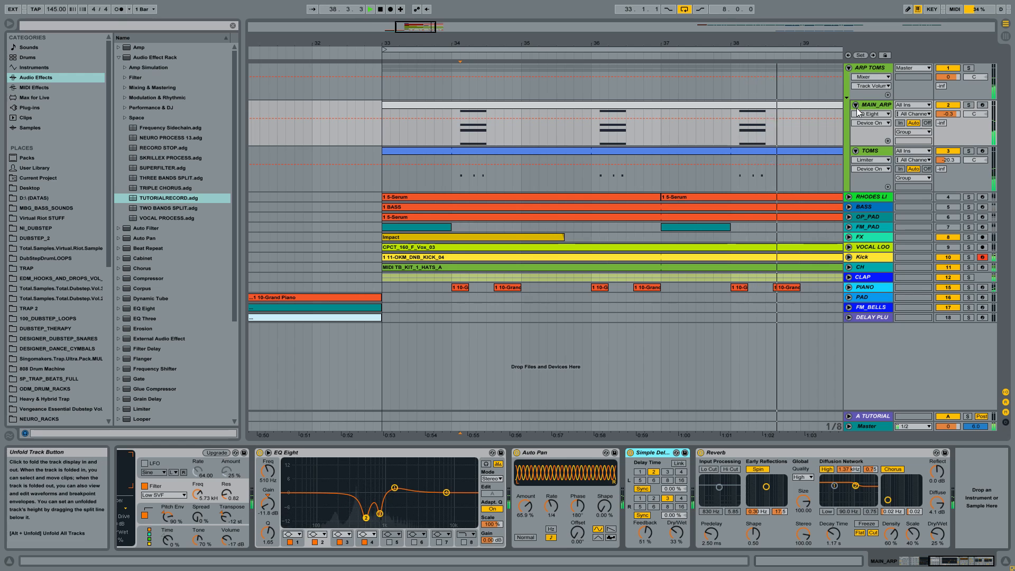
Step: Fold the ARP TOMS group and deactivate it
click(849, 68)
click(955, 68)
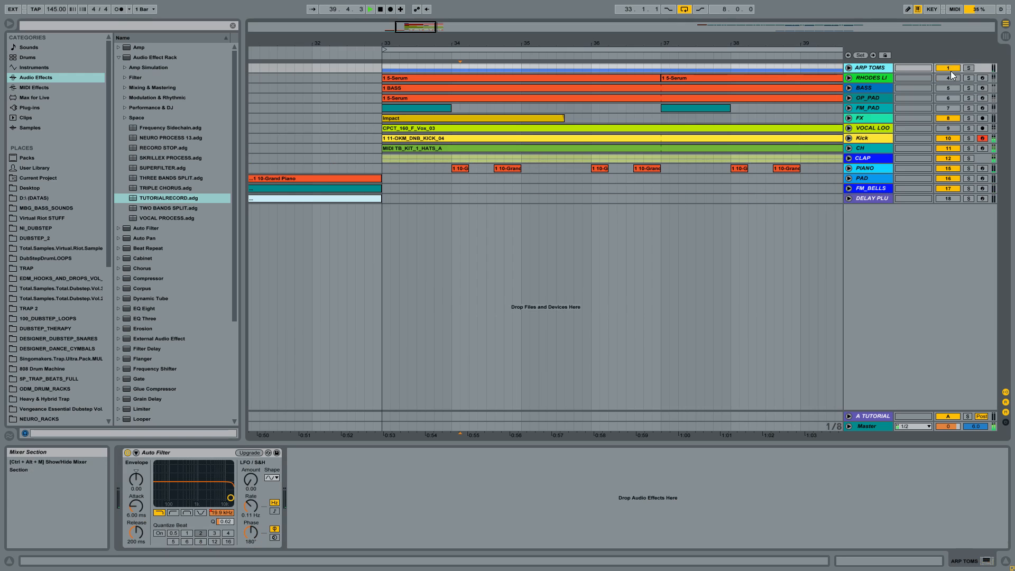
Step: Unfold and solo the FX track, and play its Impact clip with the Utility gain automation shown
click(849, 118)
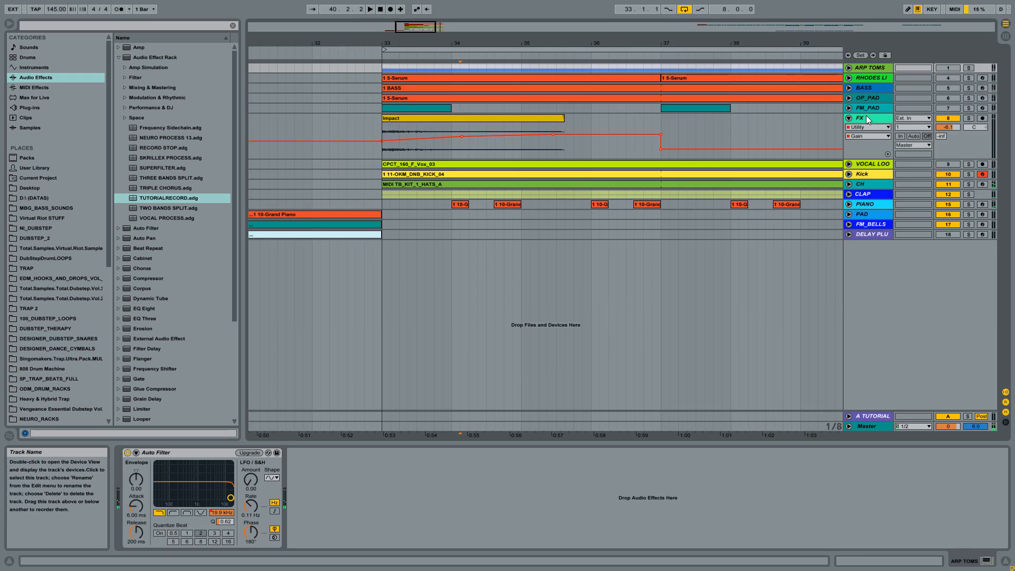
click(866, 117)
click(535, 117)
click(968, 118)
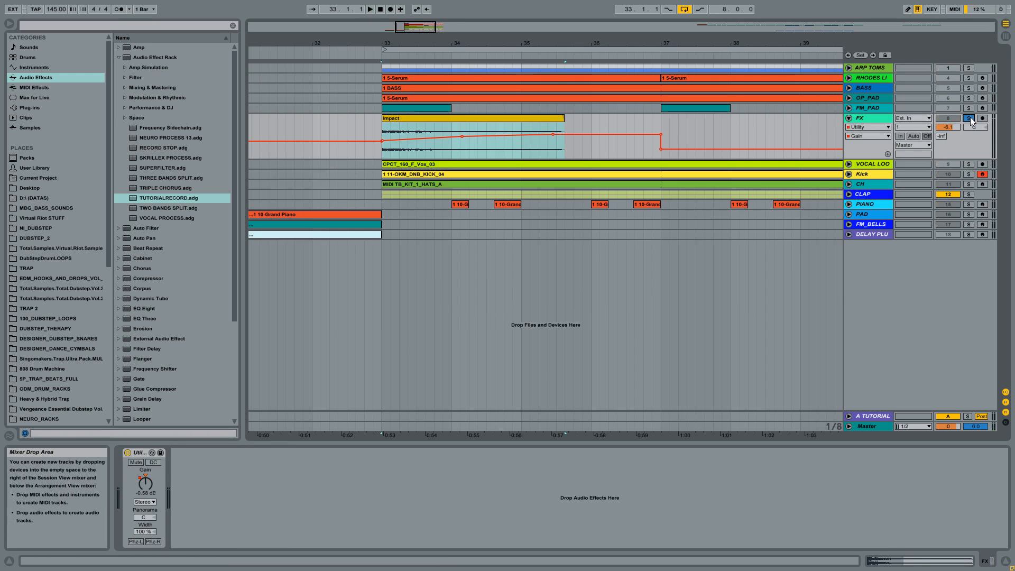
key(space)
drag(754, 43, 702, 22)
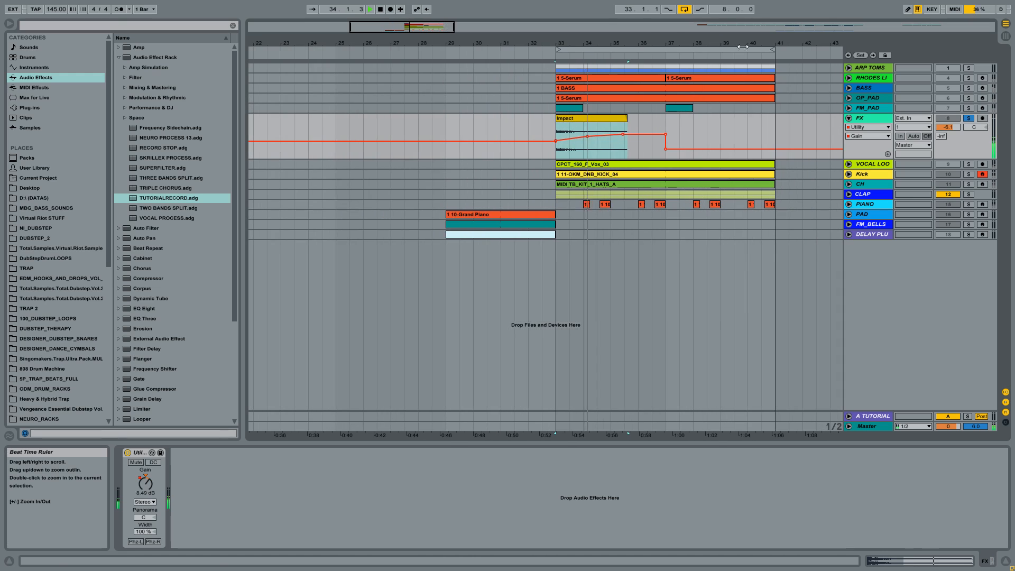
Step: Stop playback, unsolo the FX track and deactivate it
key(space)
click(967, 119)
click(947, 119)
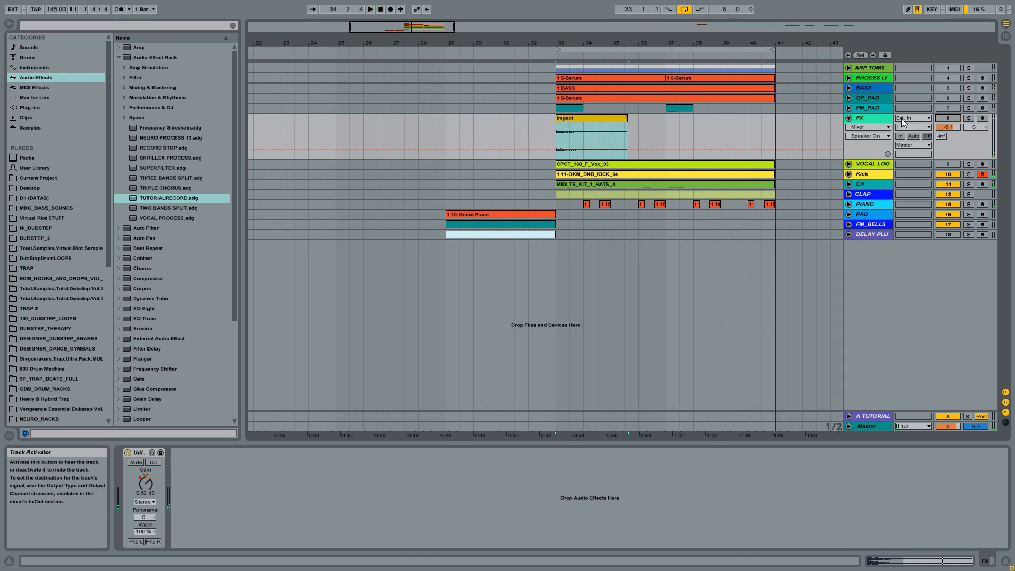
Step: Fold the FX track and look over the VOCAL LOOP clip with its Reverb and the Kick track's devices
click(849, 118)
click(873, 128)
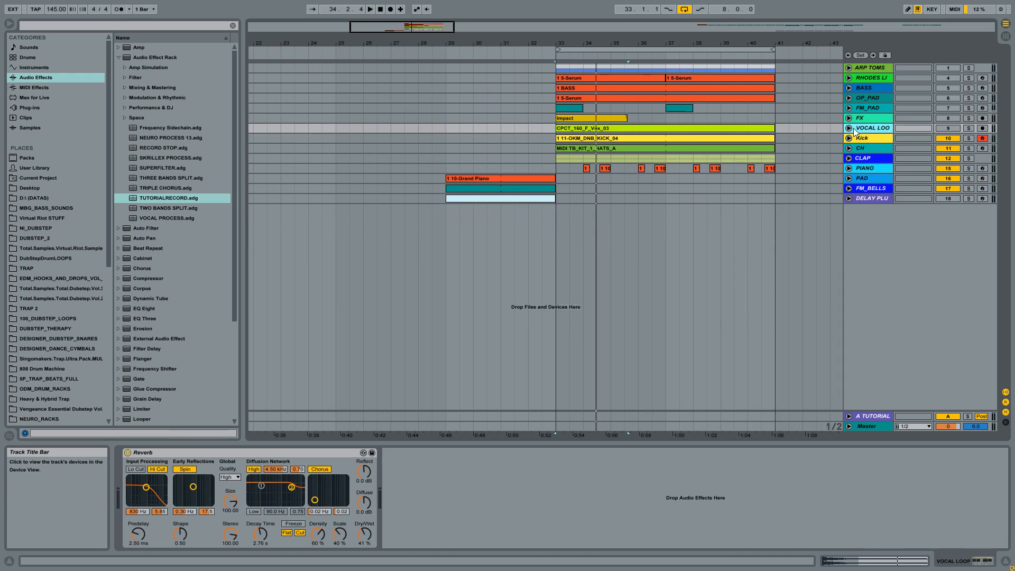
click(849, 128)
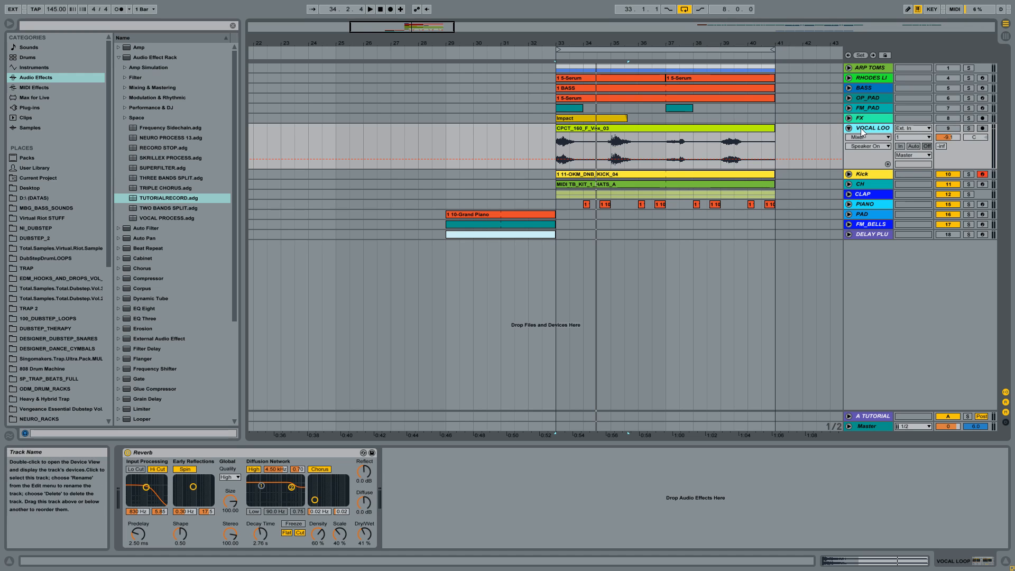
click(849, 128)
click(862, 138)
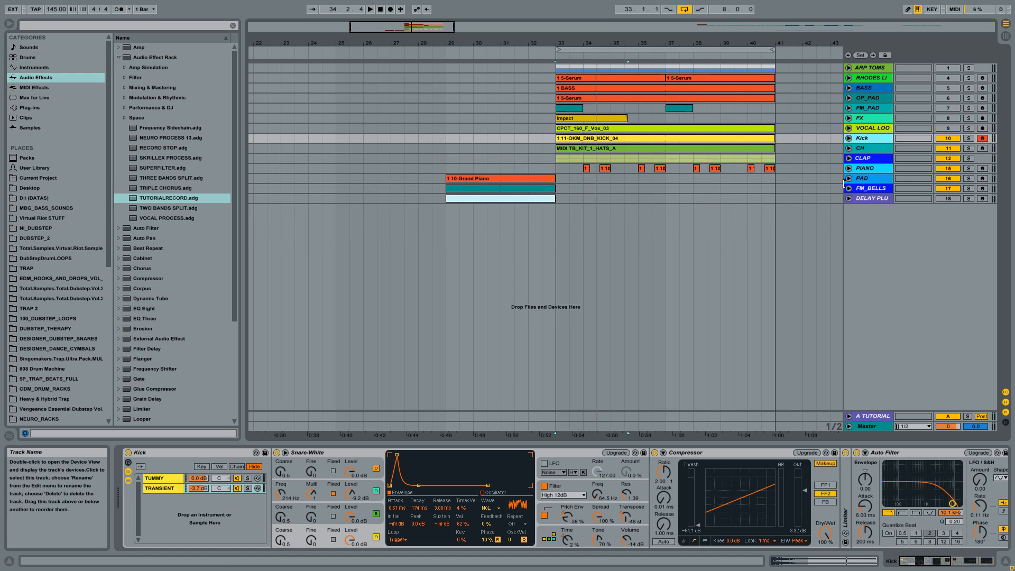
Step: Unfold and solo the PIANO track, and play it from its first clip
click(860, 166)
click(852, 167)
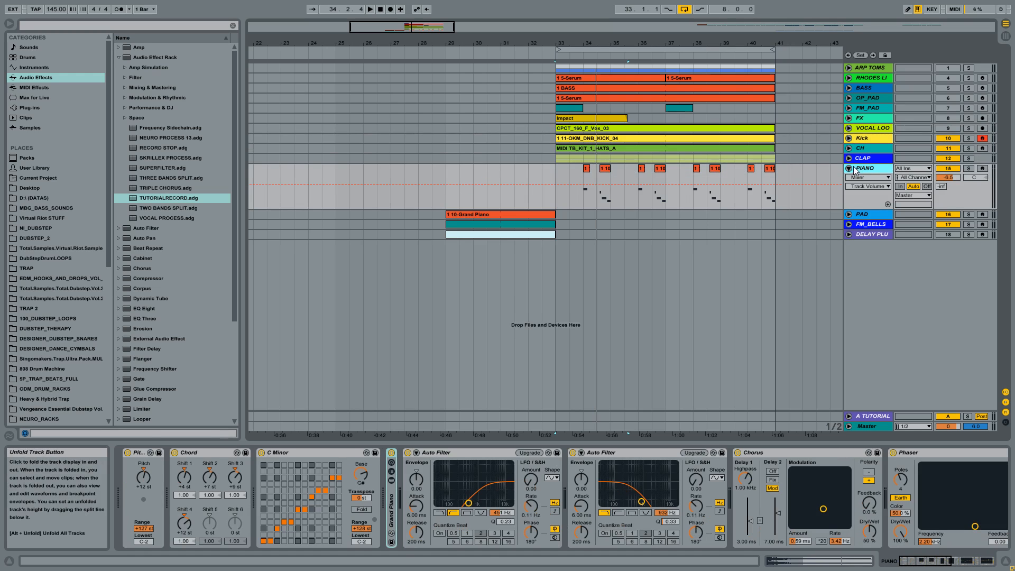
click(968, 170)
click(587, 168)
key(space)
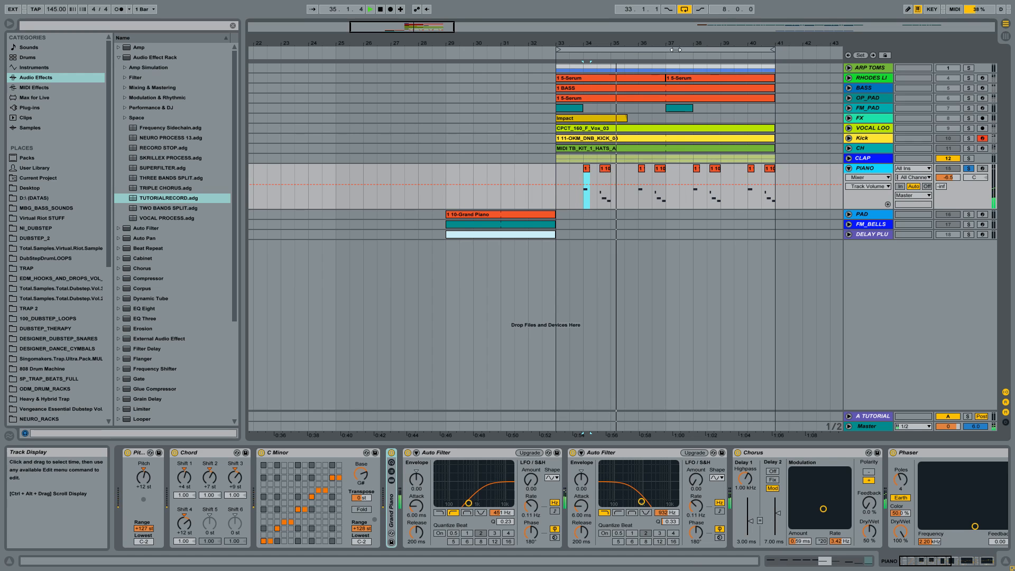
Step: Raise the PIANO track's volume to 0.4 dB while it plays
drag(691, 44, 608, 43)
drag(948, 177, 948, 160)
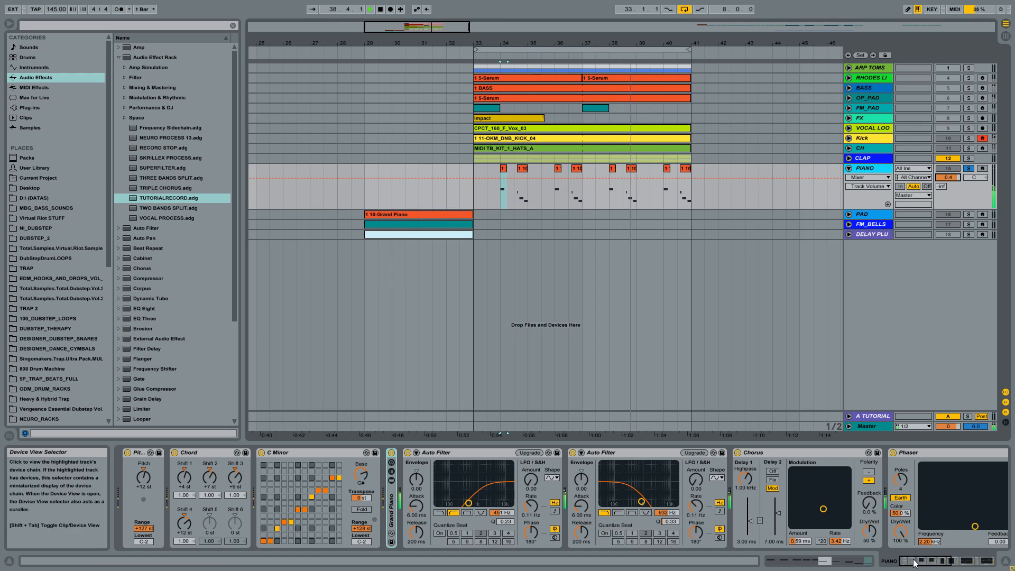
drag(629, 43, 574, 42)
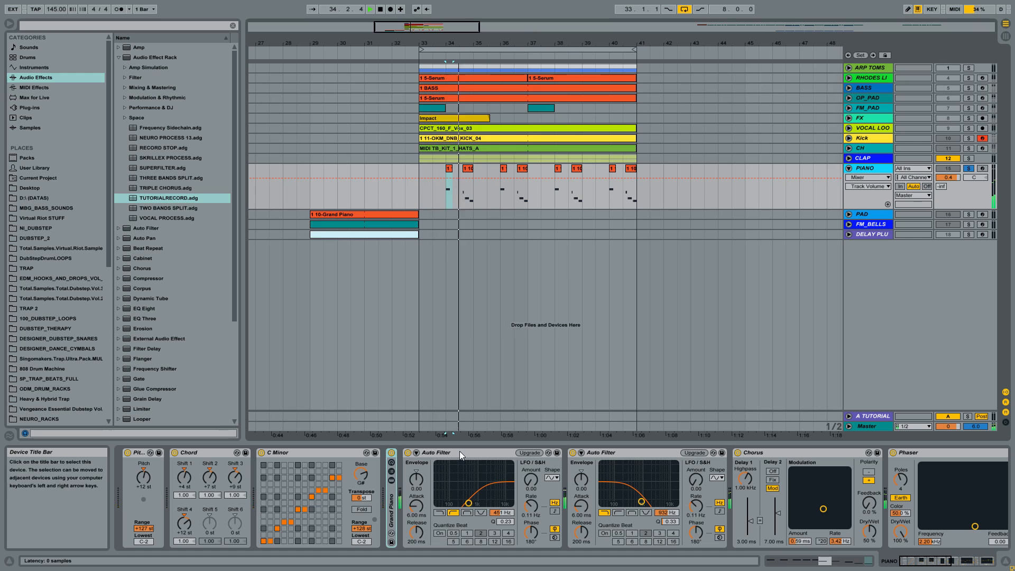
Step: Unfold the Grand Piano rack to show its macros and chains, fold it again, and review the two Auto Filters
double_click(393, 499)
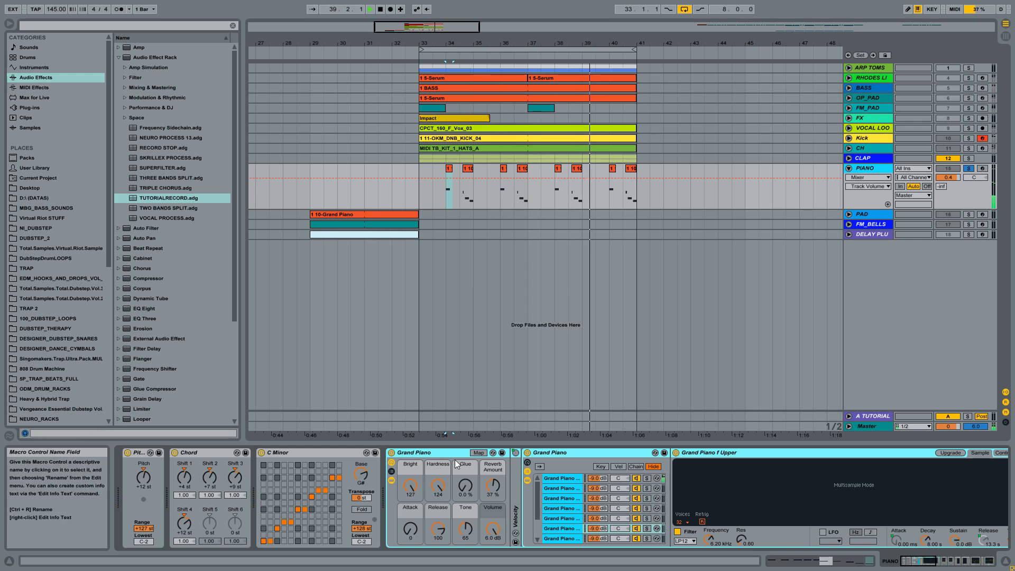
double_click(415, 452)
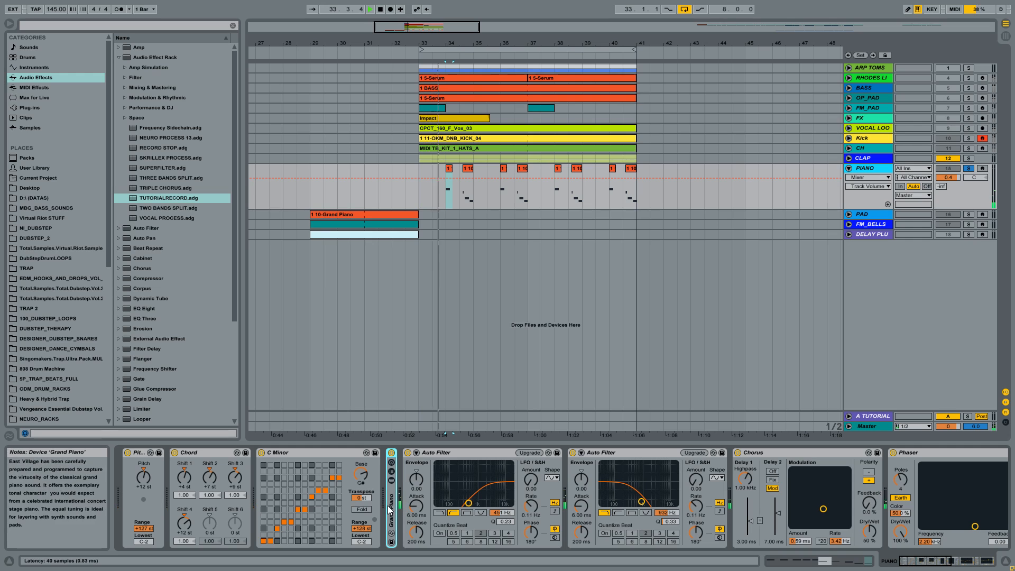
click(458, 453)
click(672, 453)
click(434, 454)
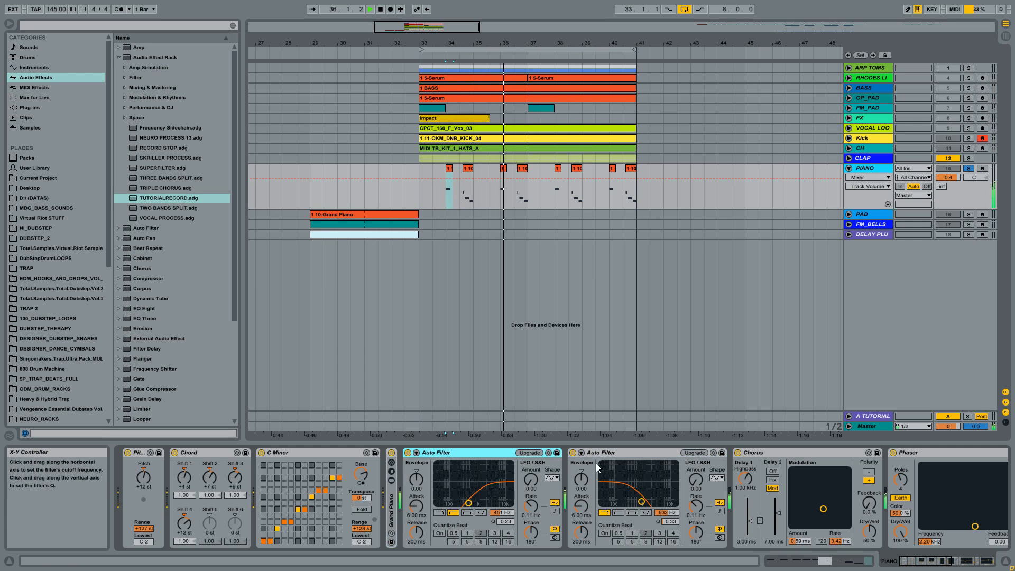
Step: Deactivate the Chorus, the Phaser and the first EQ Eight in the PIANO device chain
click(948, 561)
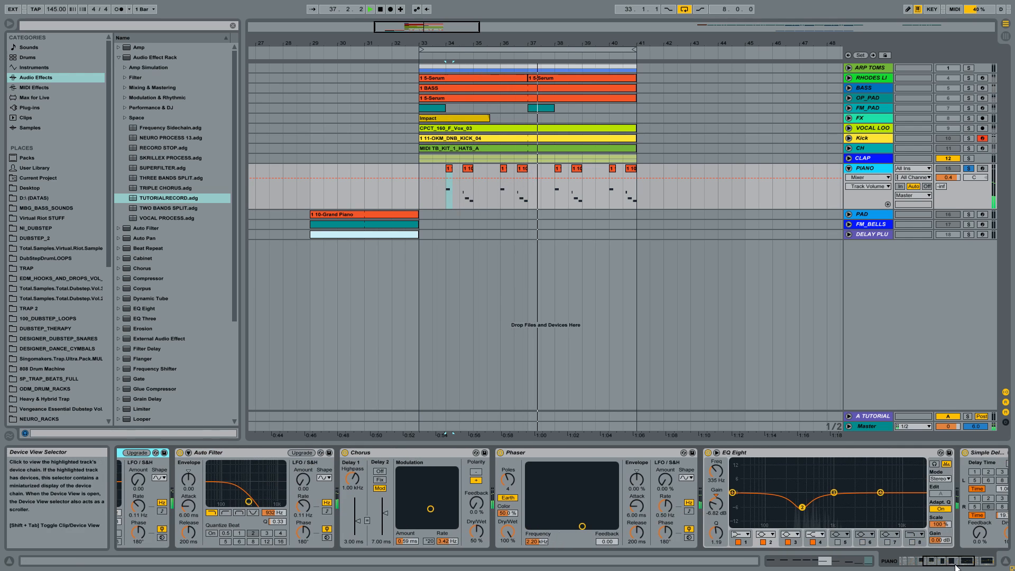
click(395, 453)
click(345, 453)
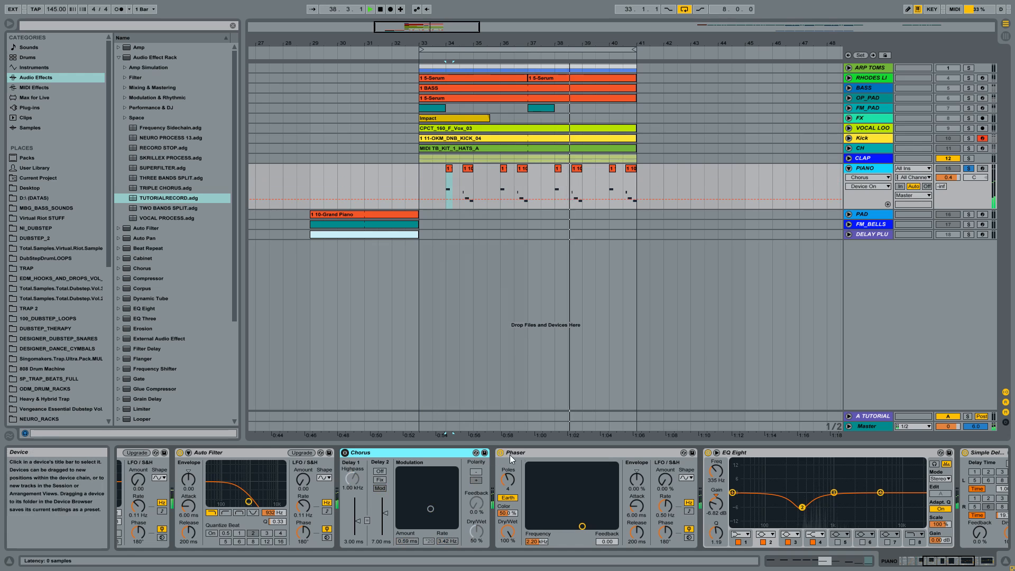
click(510, 454)
click(499, 453)
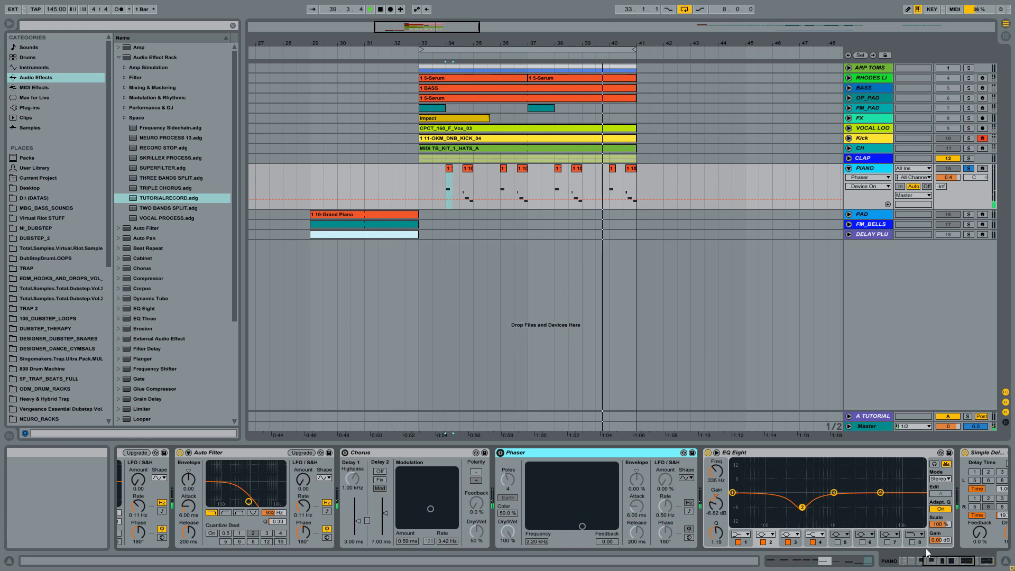
click(962, 561)
click(587, 460)
click(475, 453)
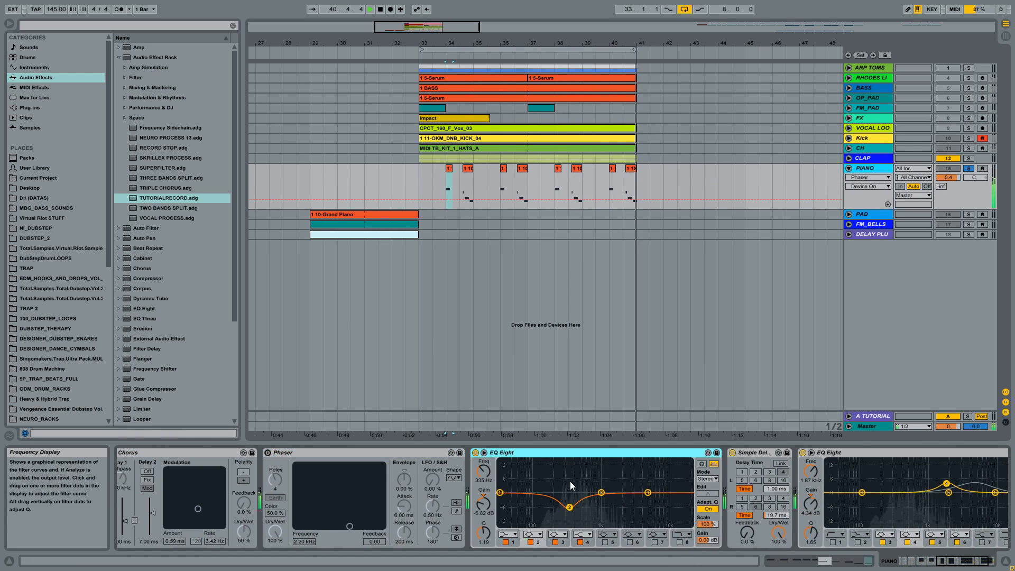
Step: Examine the Simple Delay's delay times and Dry/Wet setting at the end of the PIANO chain
click(747, 457)
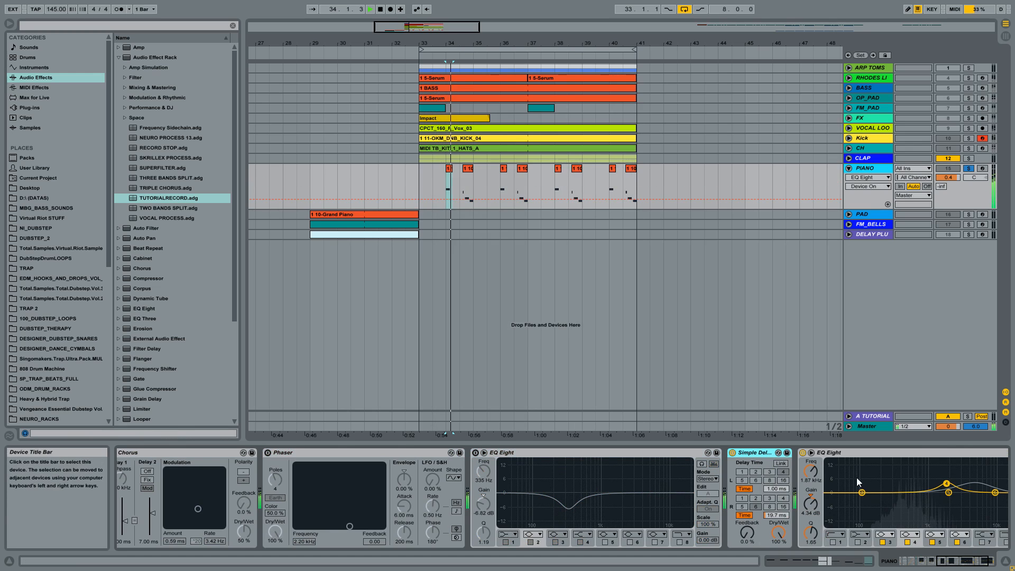
click(946, 560)
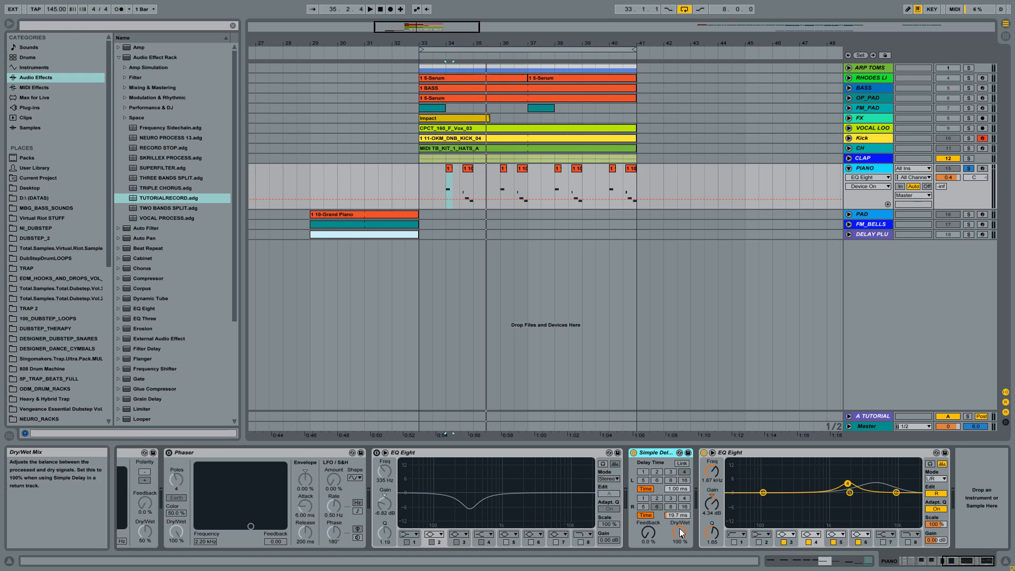
key(space)
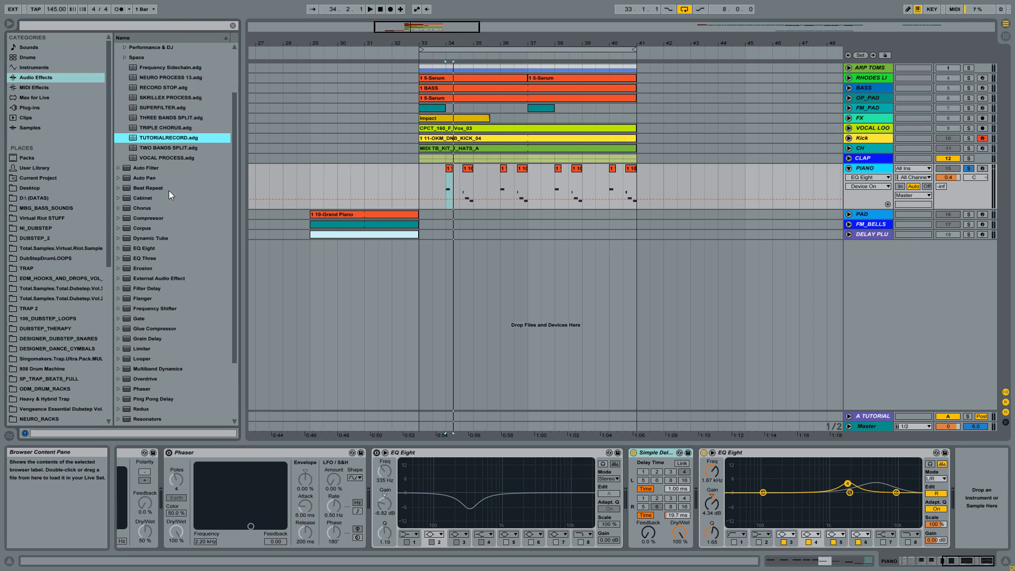
Step: Locate the FAKE STEREO.adv preset among the Simple Delay presets and point out the Simple Delay on PIANO
scroll(170, 196, down, 5)
click(143, 370)
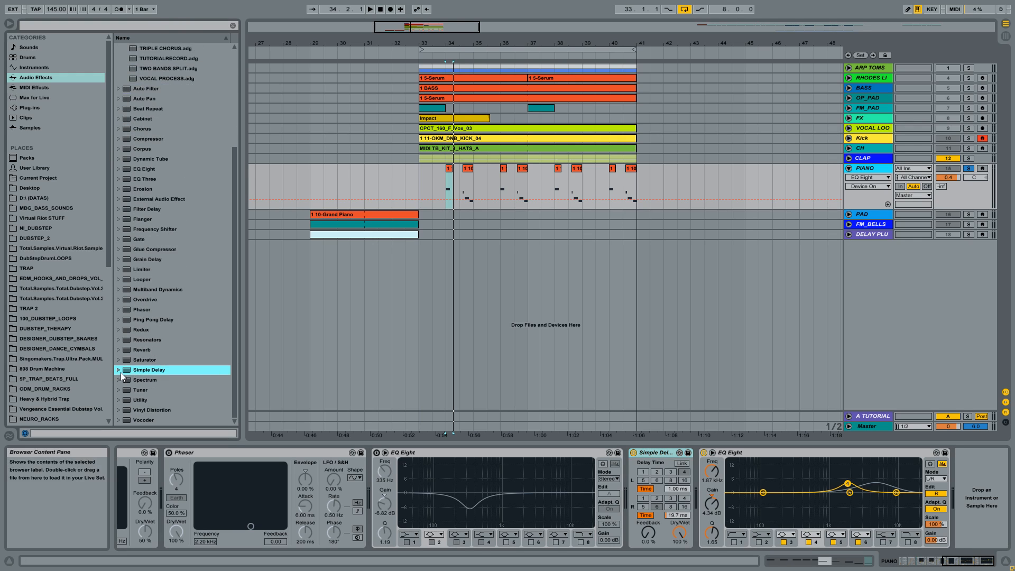
click(118, 370)
click(155, 340)
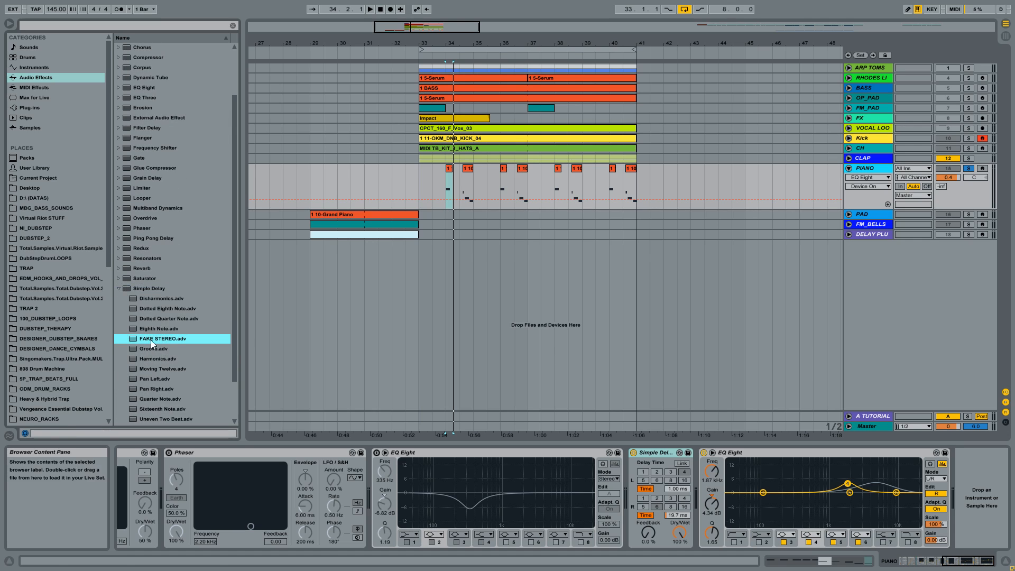
click(661, 456)
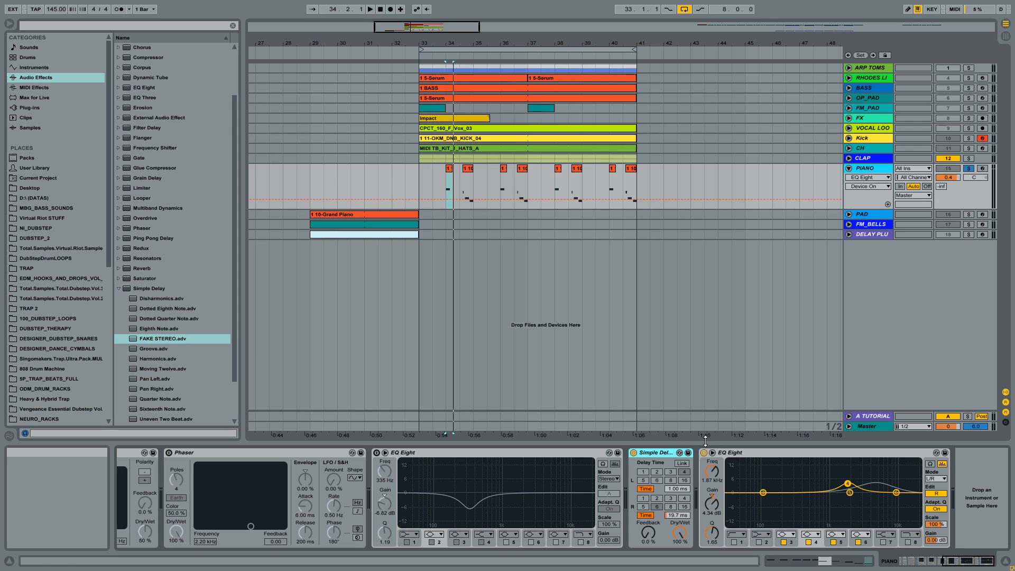
Step: Enlarge the last EQ Eight's display to examine its curves, keep its mode on L/R, and collapse the display again
click(748, 452)
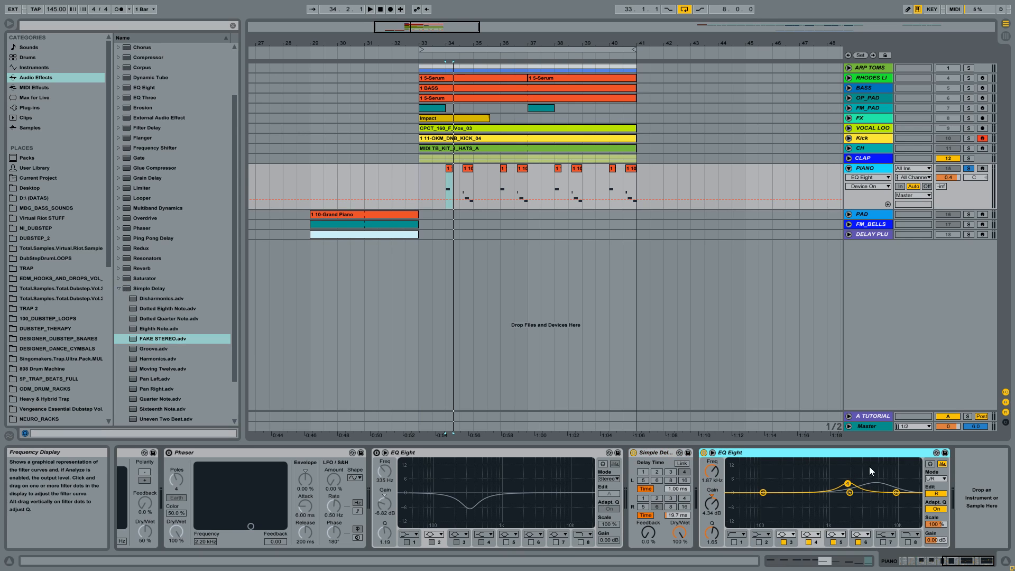
click(713, 453)
drag(840, 375, 840, 290)
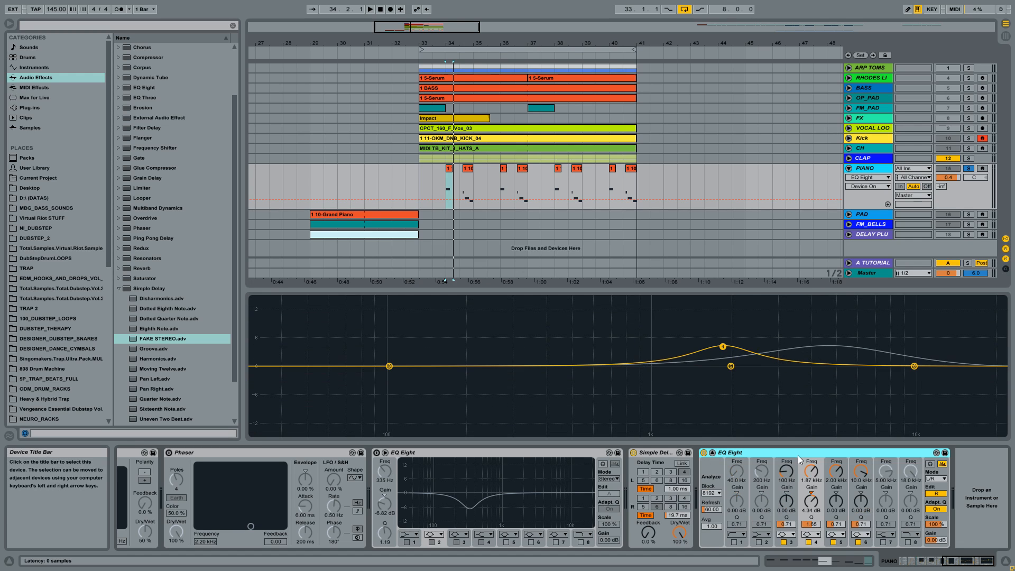
click(938, 479)
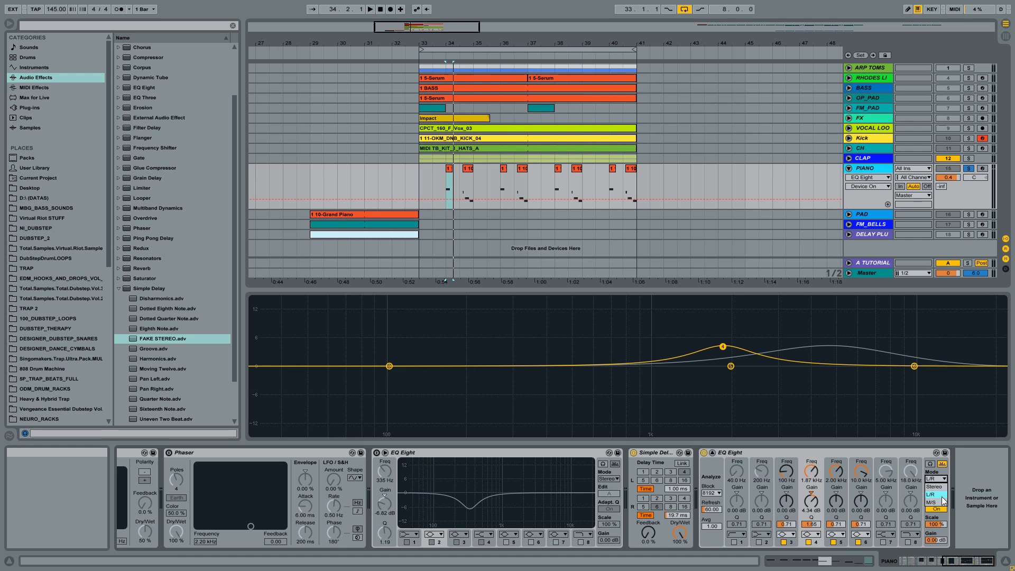
click(942, 496)
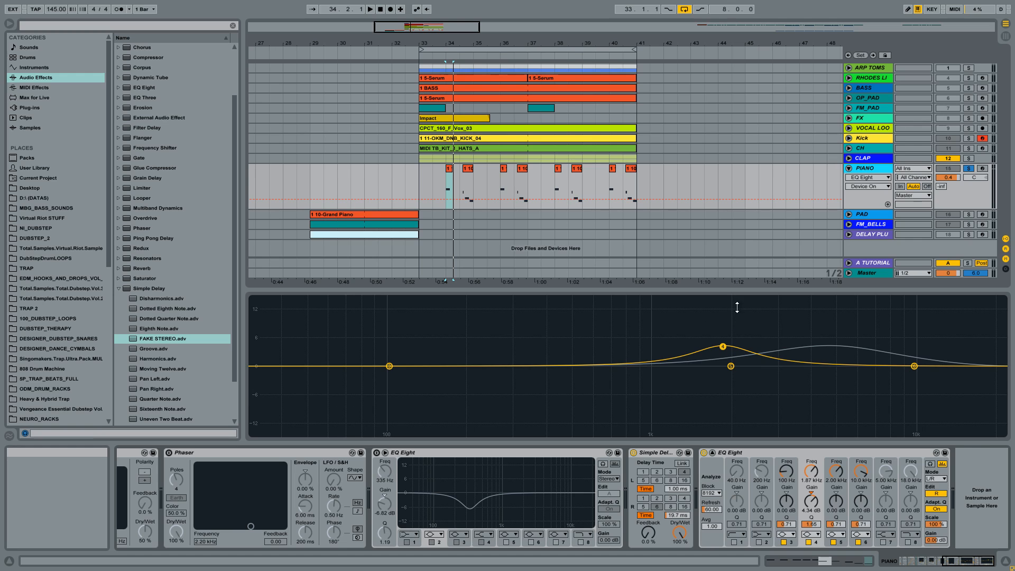
drag(737, 307, 739, 383)
Step: Play the piano clip repeatedly while switching the last EQ Eight off and on to compare the stereo effect
key(space)
key(space)
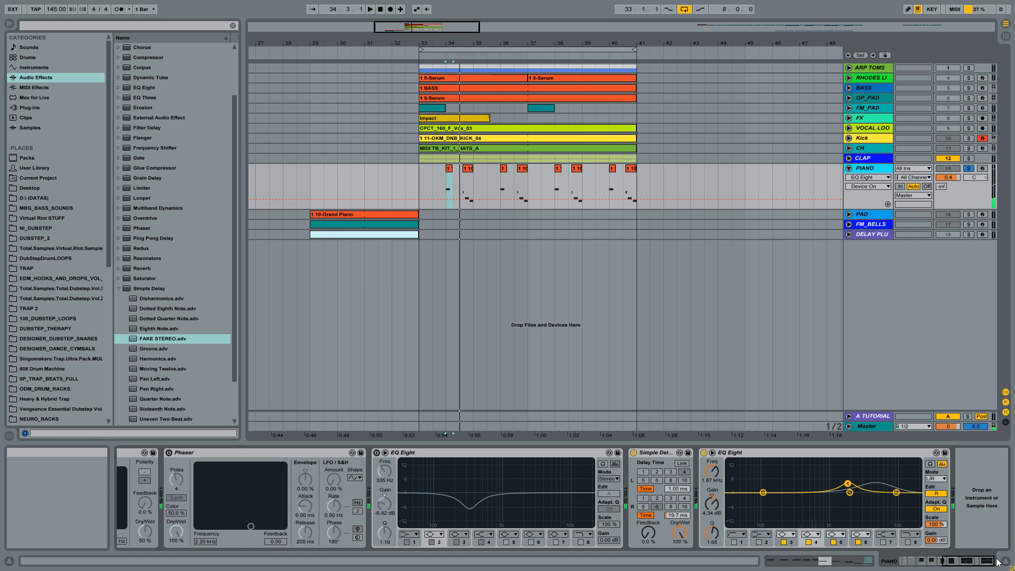
key(space)
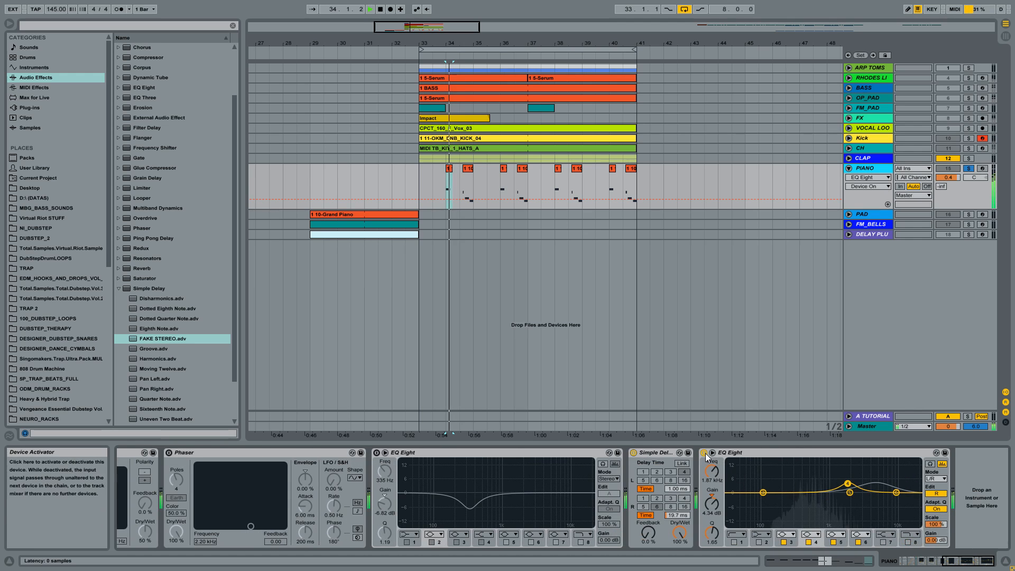
click(704, 452)
click(704, 453)
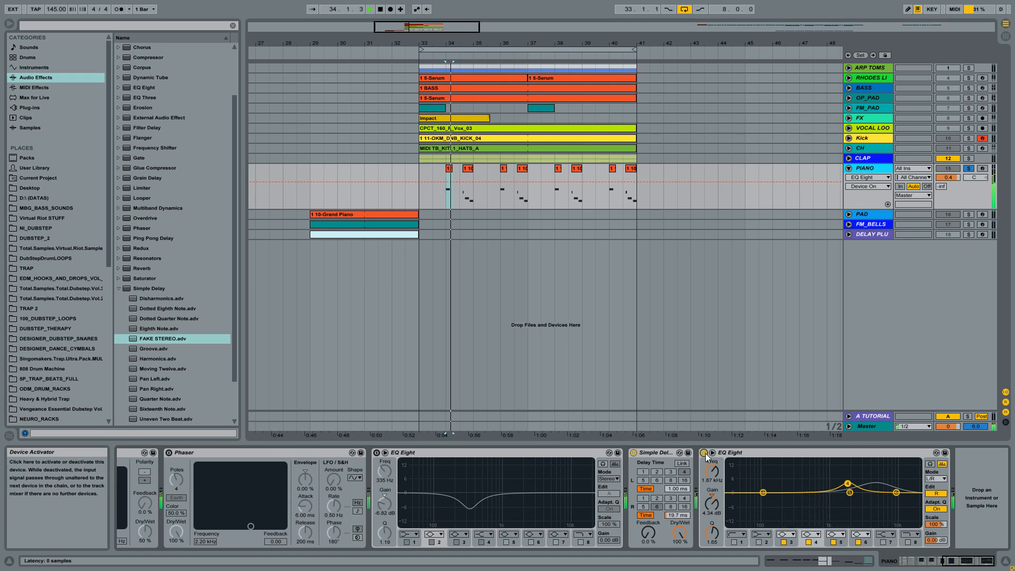
key(space)
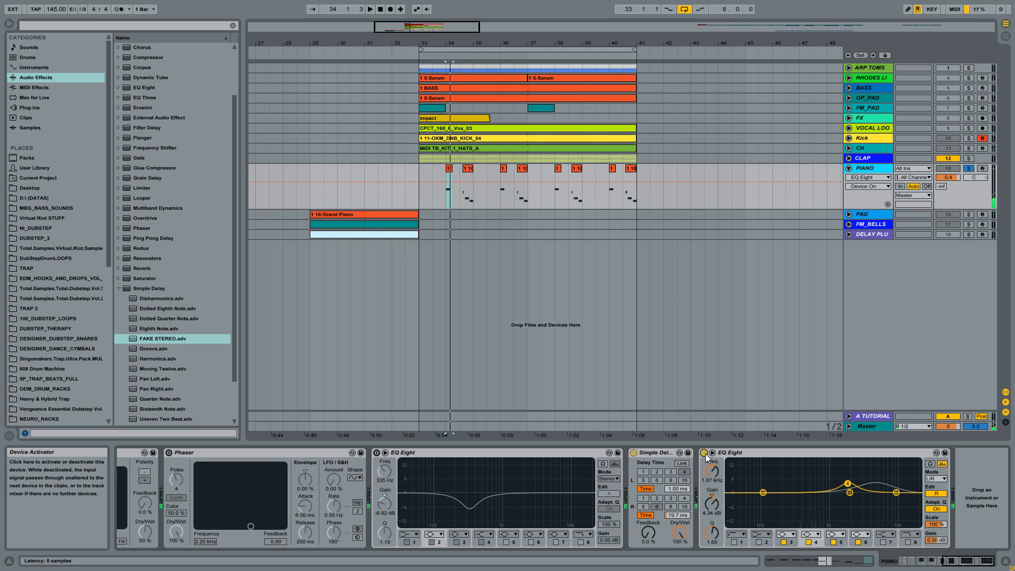
click(704, 452)
click(704, 453)
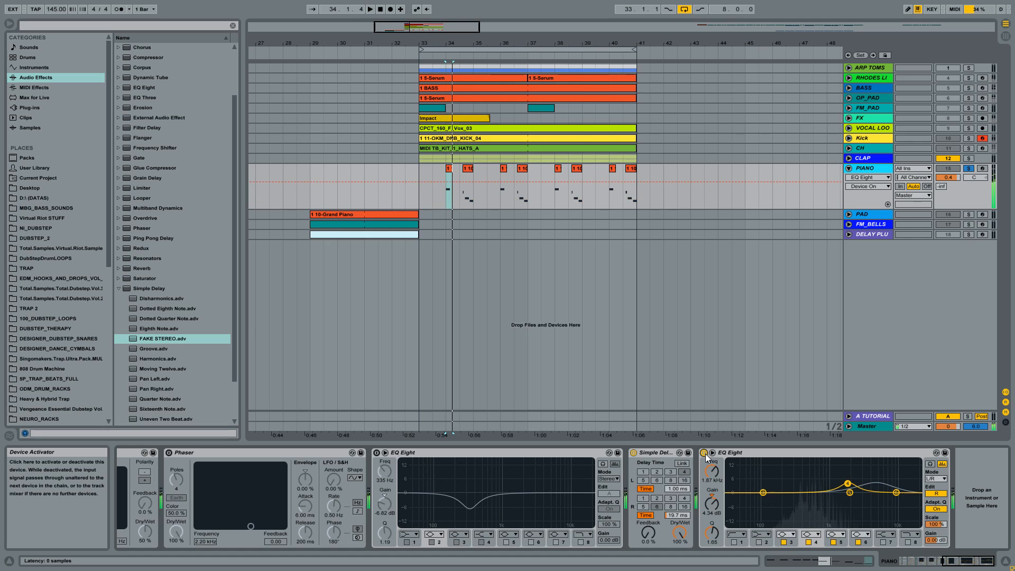
click(860, 454)
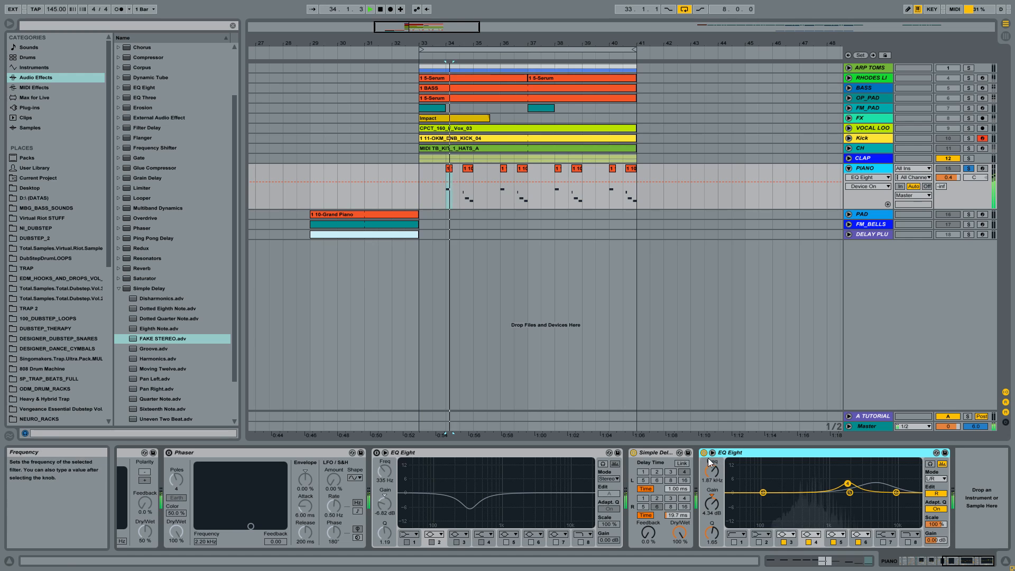
key(space)
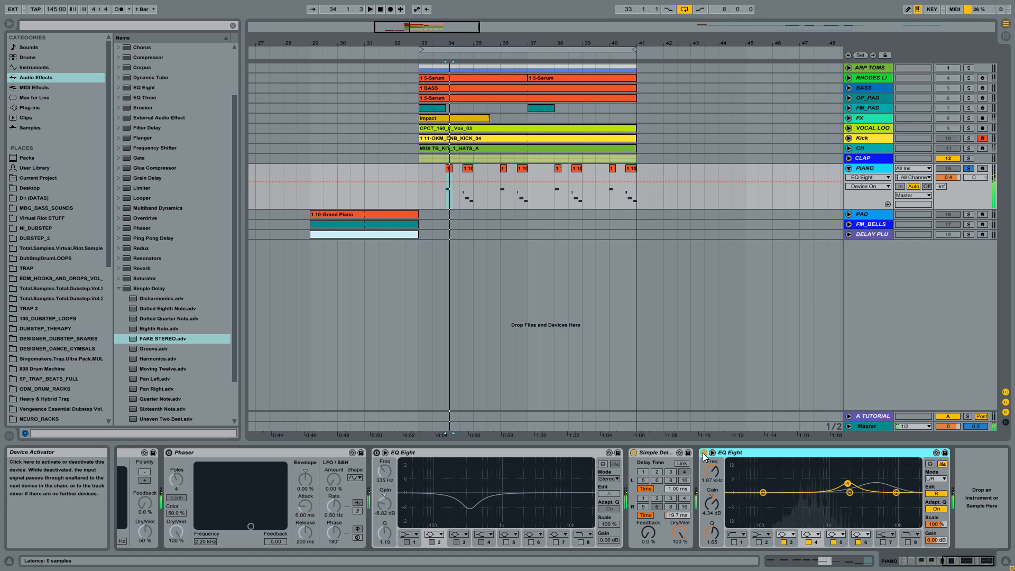
click(704, 453)
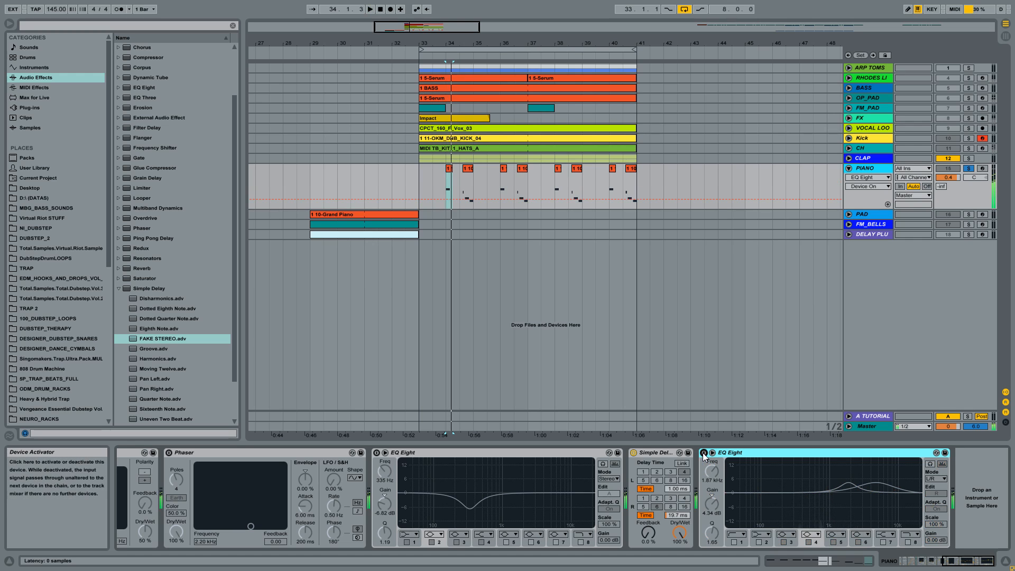
click(704, 453)
Step: Reactivate the first EQ Eight, the Phaser and the Chorus in the PIANO device chain
scroll(842, 476, up, 5)
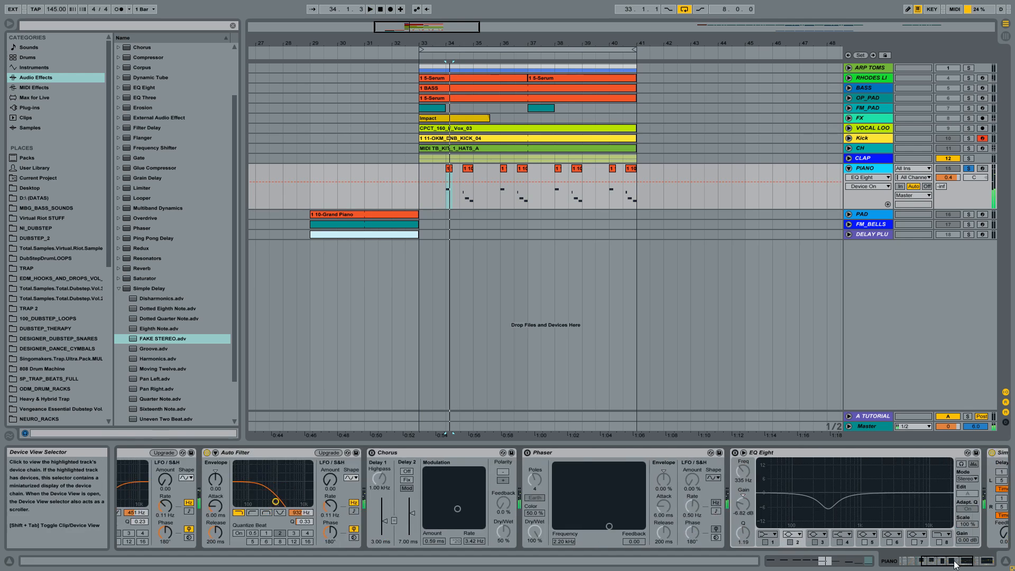
click(843, 455)
click(634, 452)
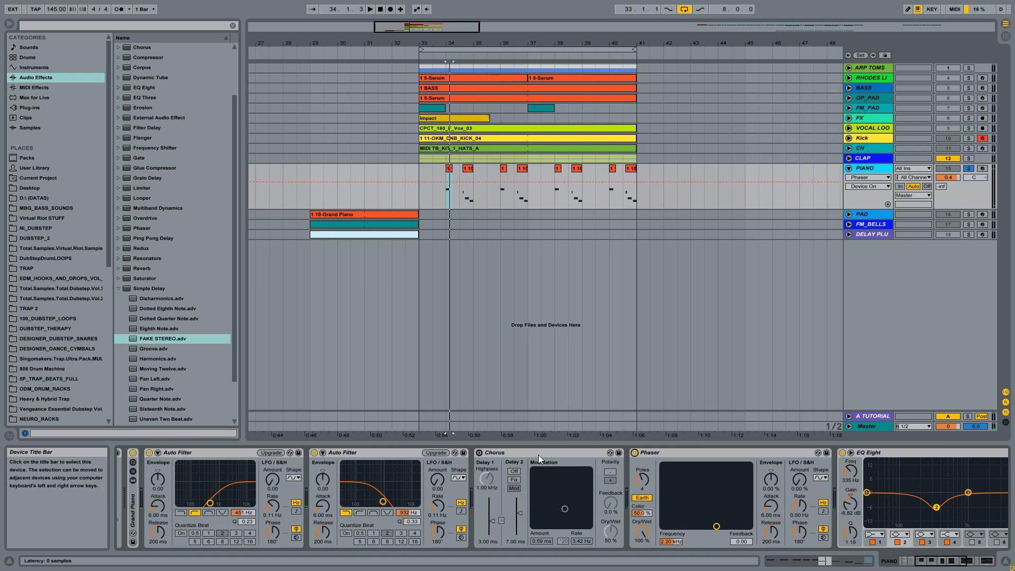
click(479, 452)
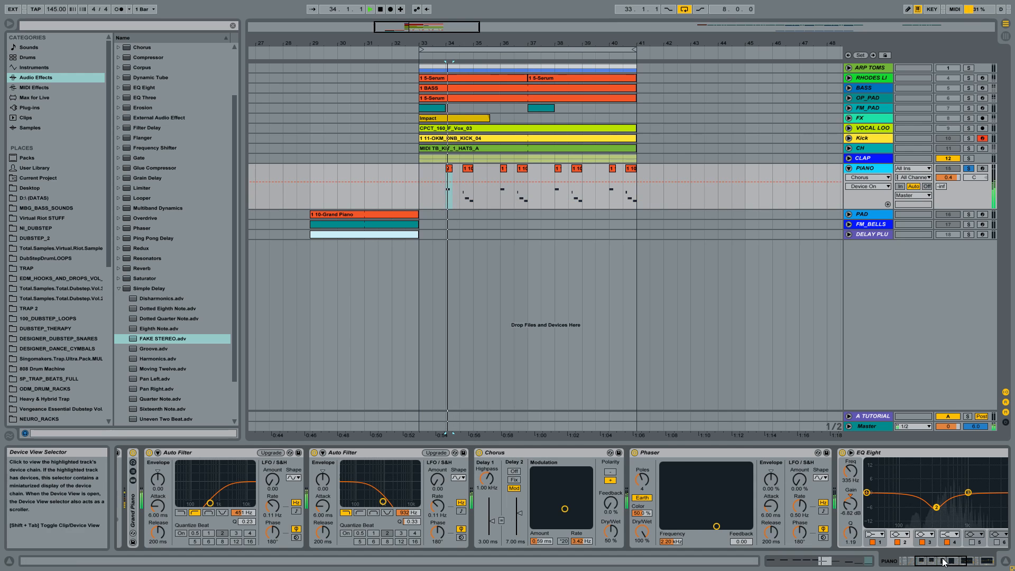
Step: Turn off solo on the PIANO track, collapse it, and select and expand the PAD track to show its devices
click(926, 562)
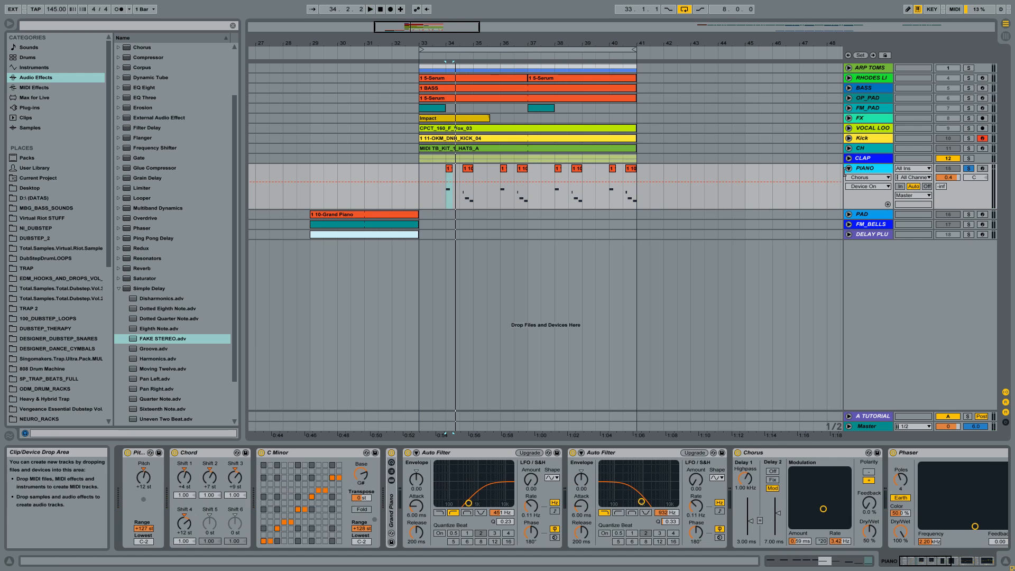
click(972, 169)
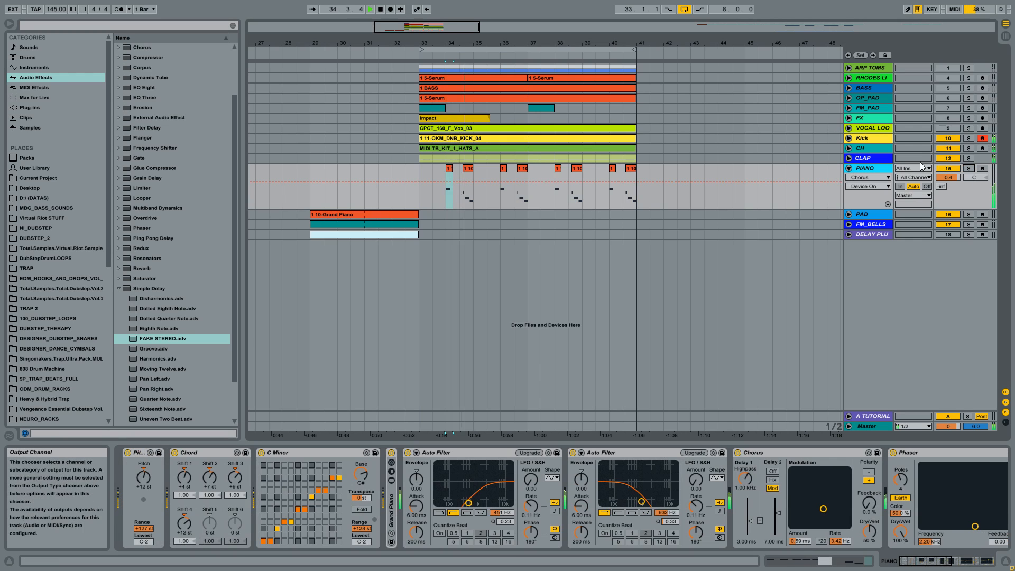
click(849, 168)
click(869, 178)
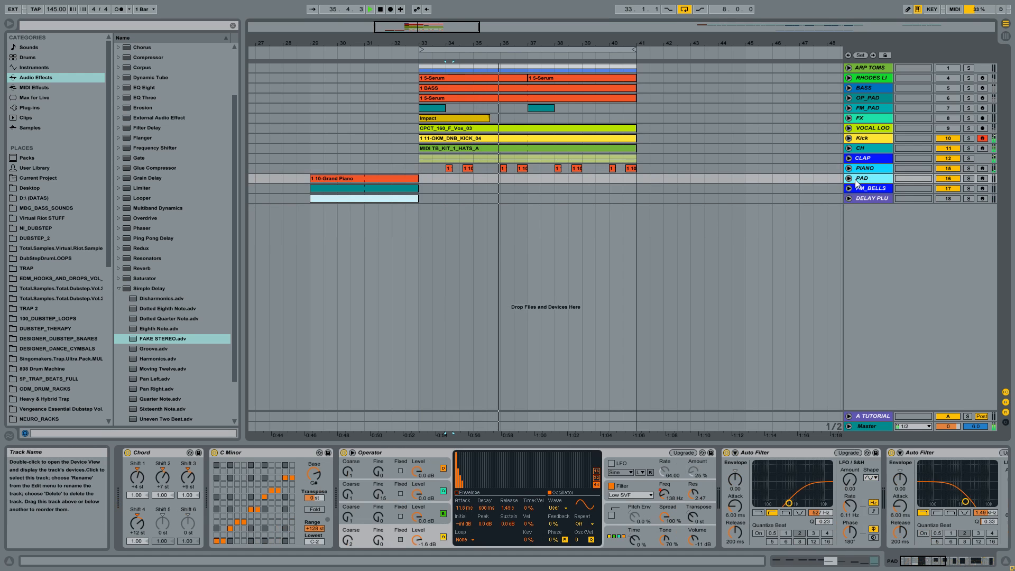
click(849, 178)
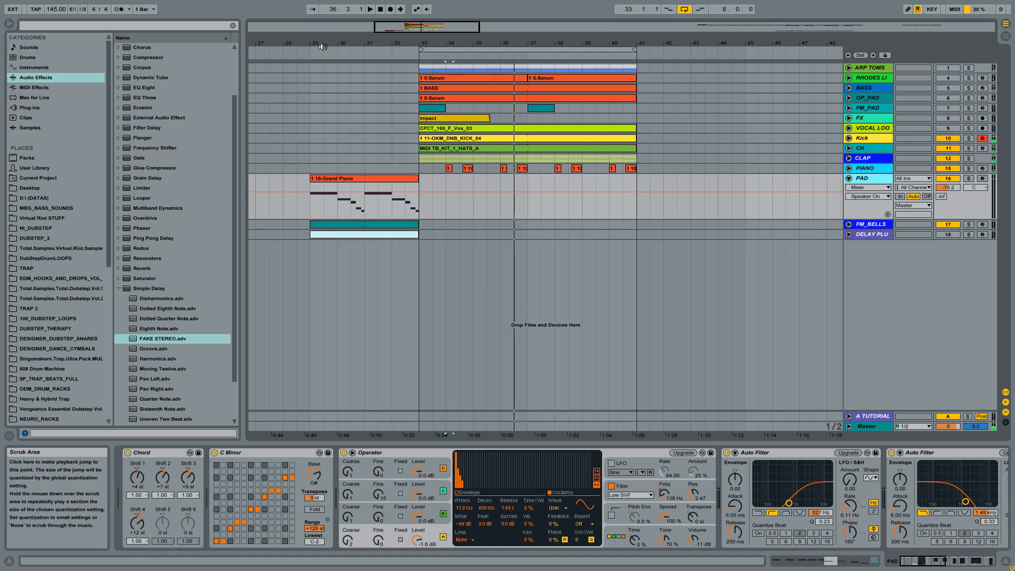
Step: Mute the PIANO track, play the PAD clip from bar 29 and solo the PAD track
drag(320, 43, 387, 49)
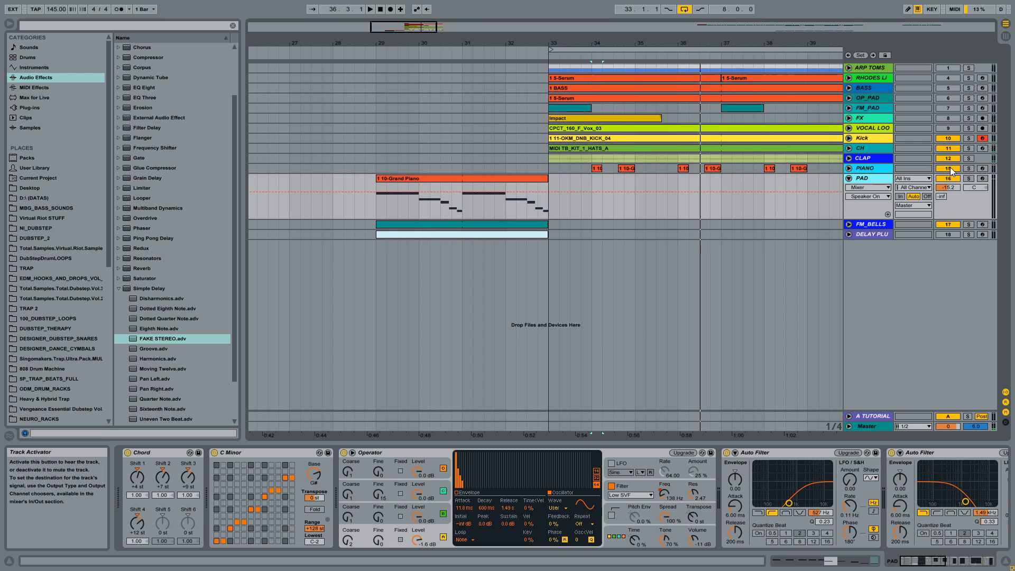
click(871, 167)
click(467, 179)
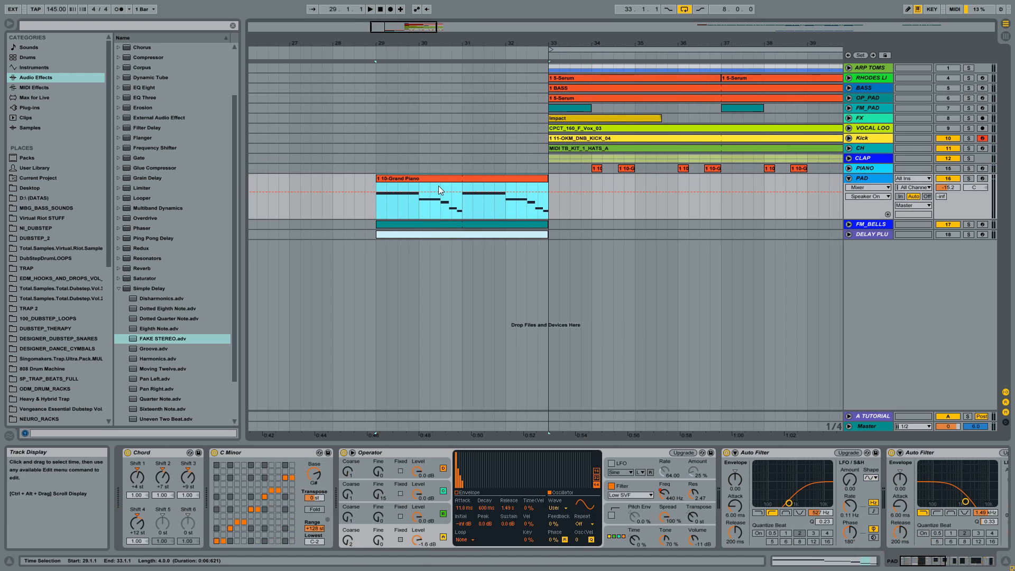
key(space)
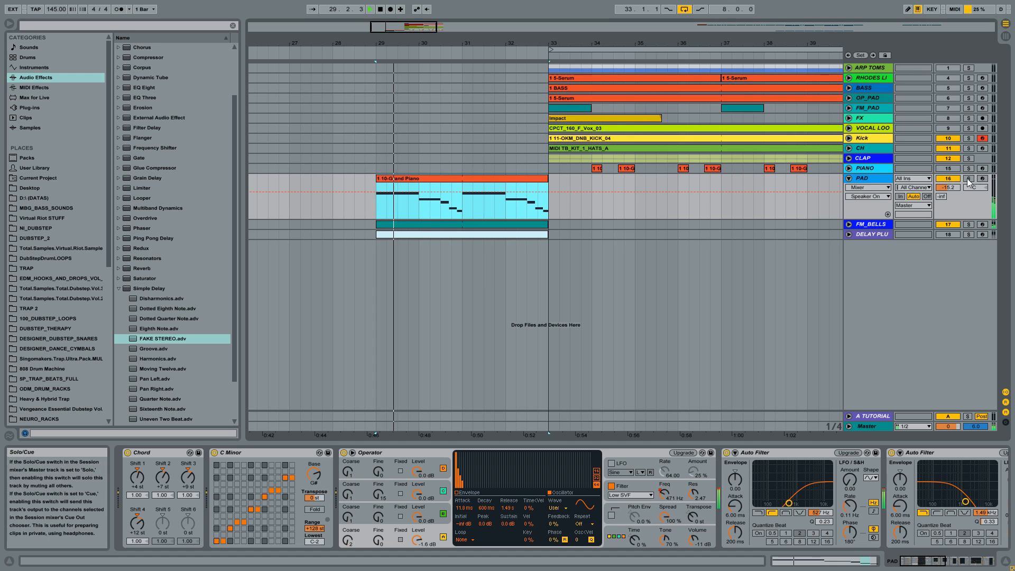
click(968, 179)
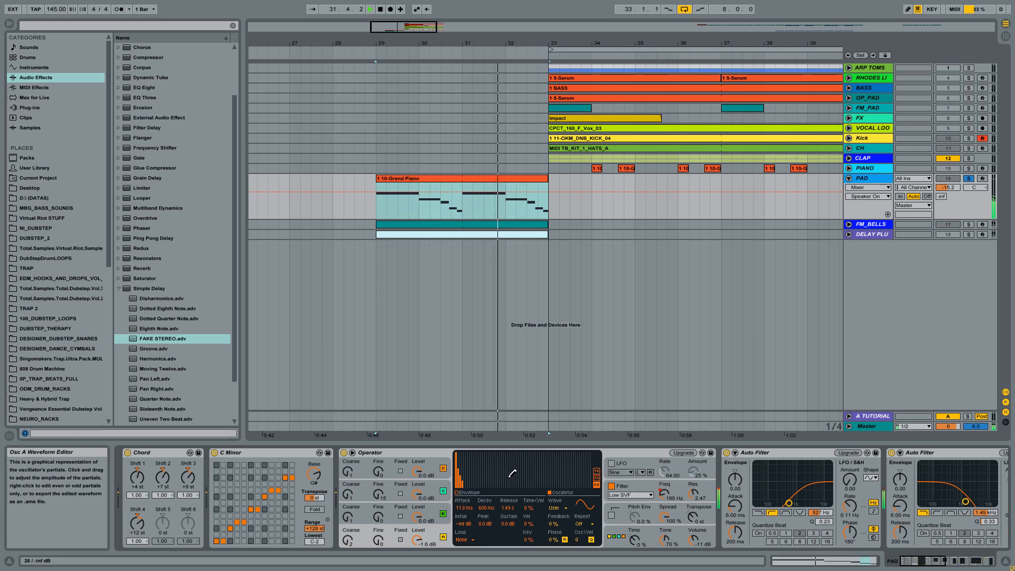
Step: Loop the four-bar PAD clip and raise the PAD track's volume to 0 dB
drag(948, 187, 948, 170)
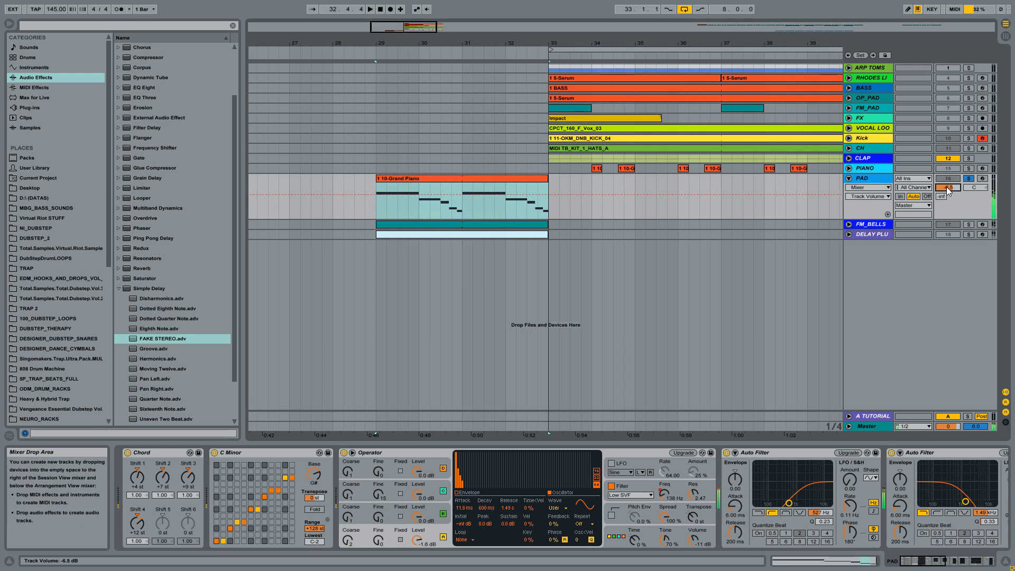
click(537, 179)
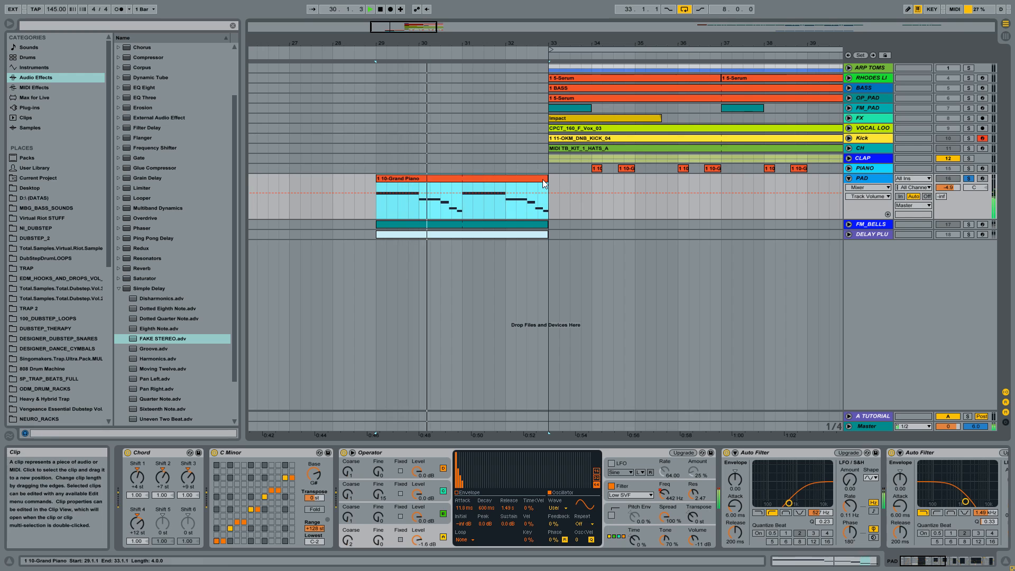
key(ctrl+l)
drag(947, 188, 947, 183)
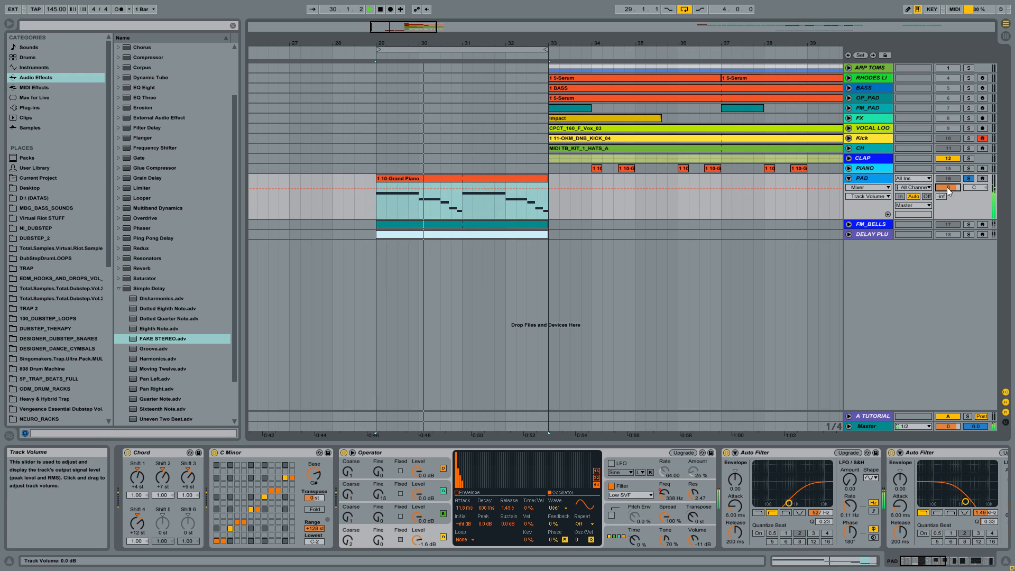
Step: Examine Operator's oscillator D, global settings, oscillator A waveform with its partials display enlarged, and filter envelope
click(432, 468)
click(625, 536)
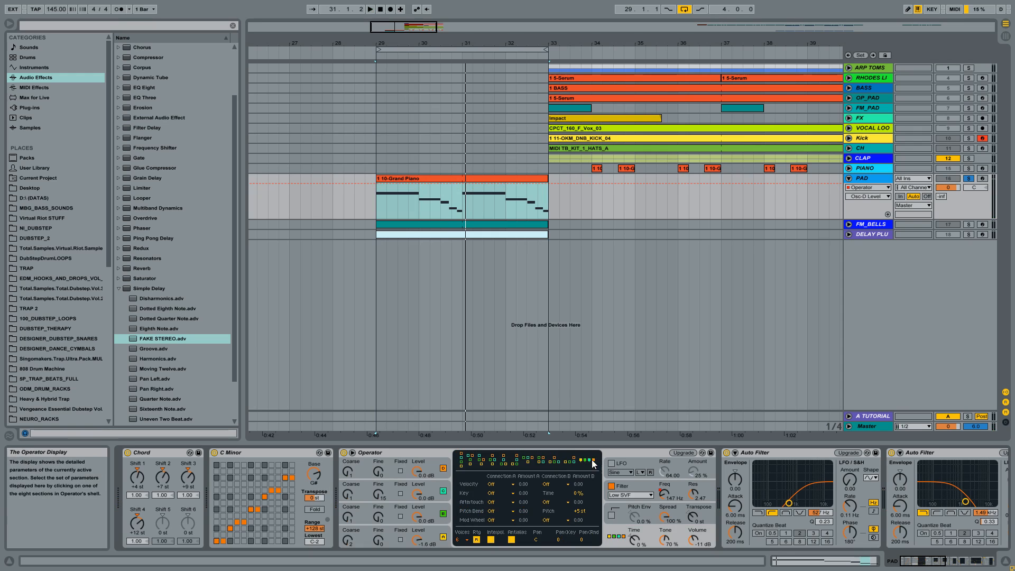
click(431, 455)
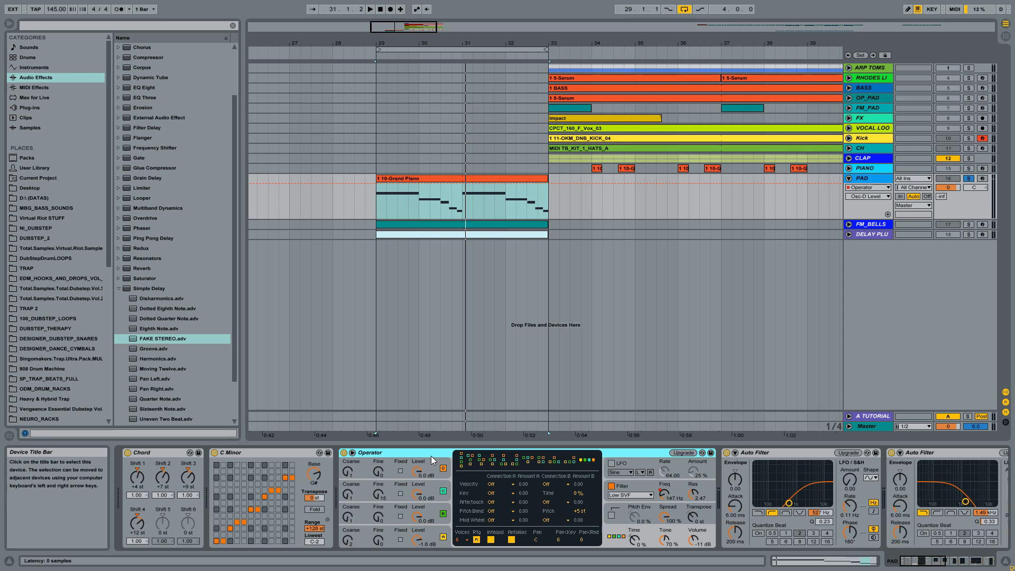
click(434, 531)
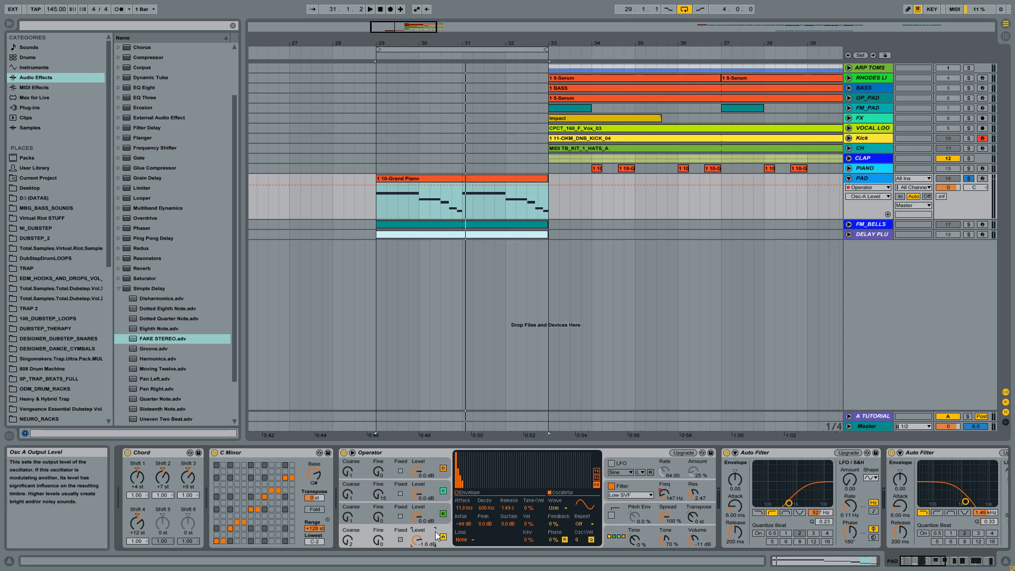
click(595, 471)
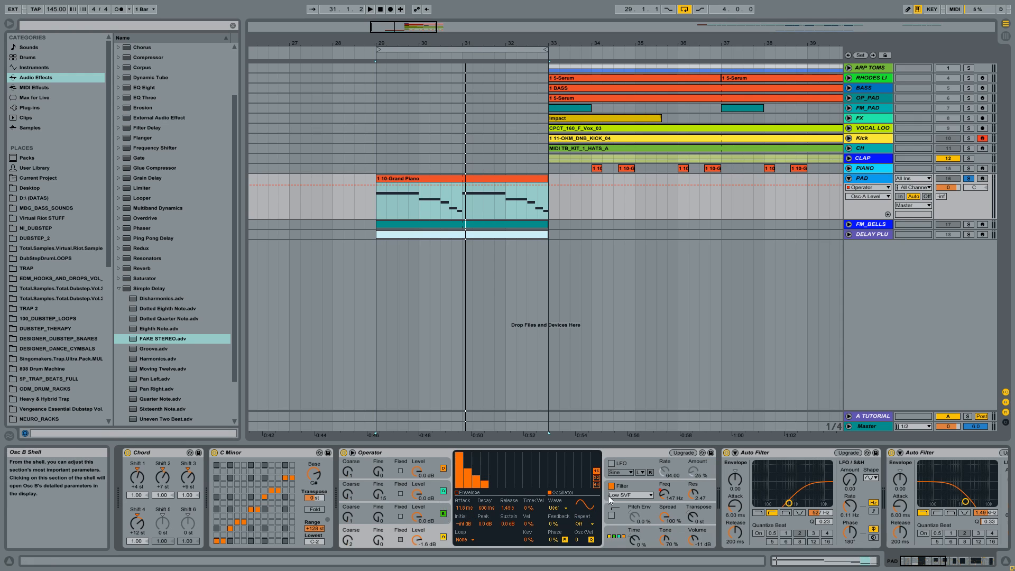
click(629, 489)
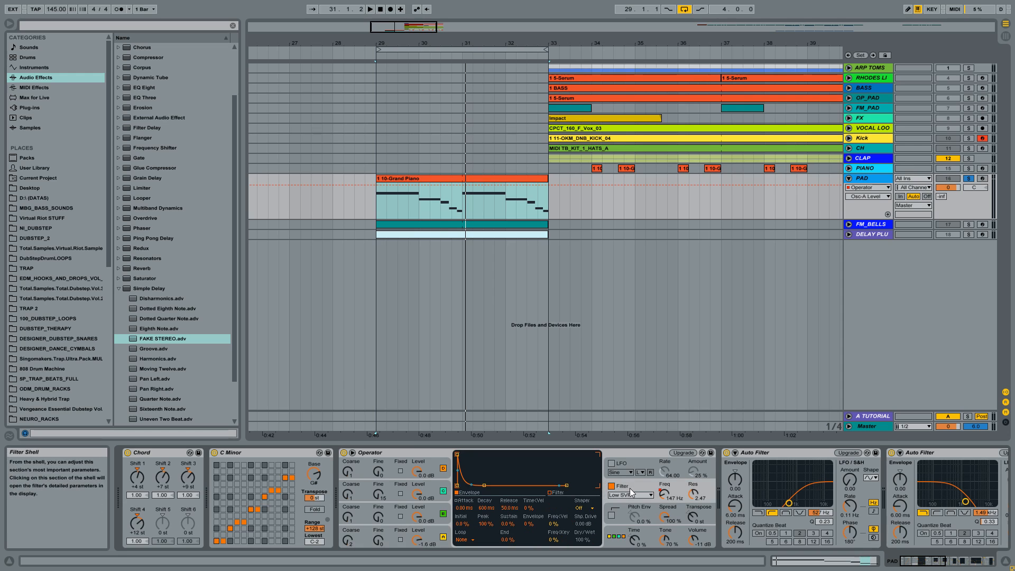
Step: Step through Operator's oscillators A to D, return to oscillator A's waveform and reopen the filter envelope
click(427, 531)
click(424, 513)
click(429, 483)
click(433, 468)
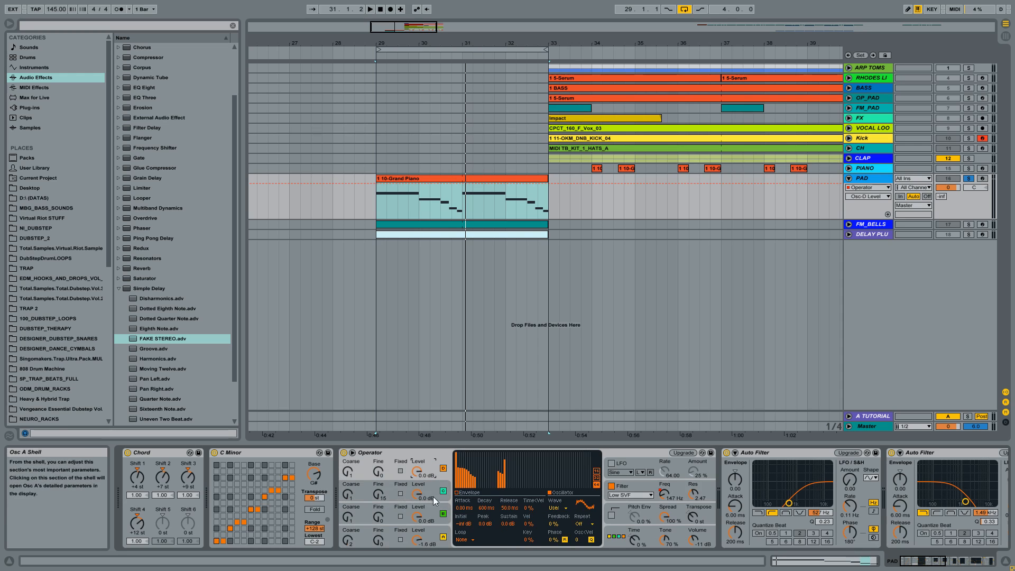
click(417, 539)
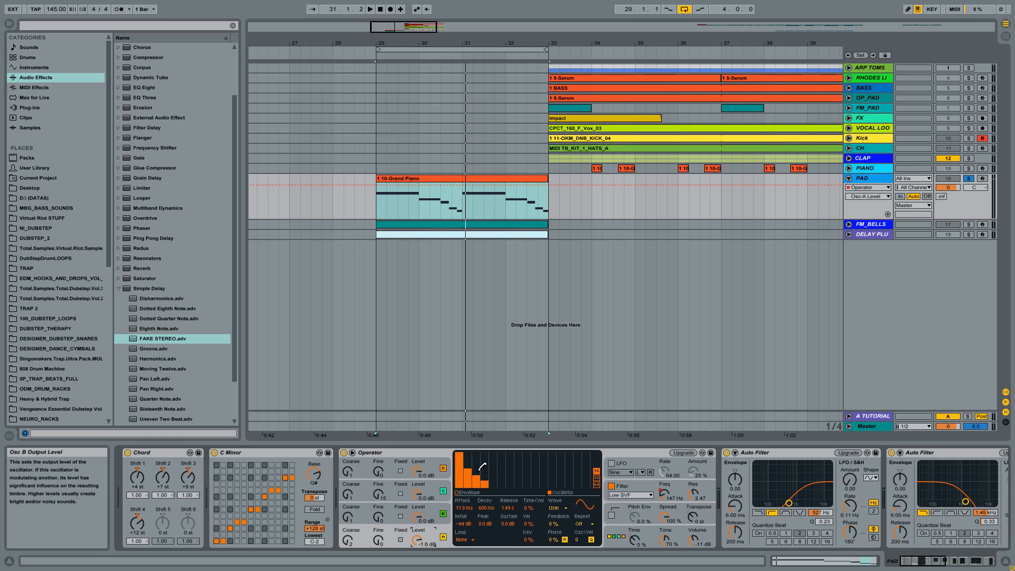
click(636, 486)
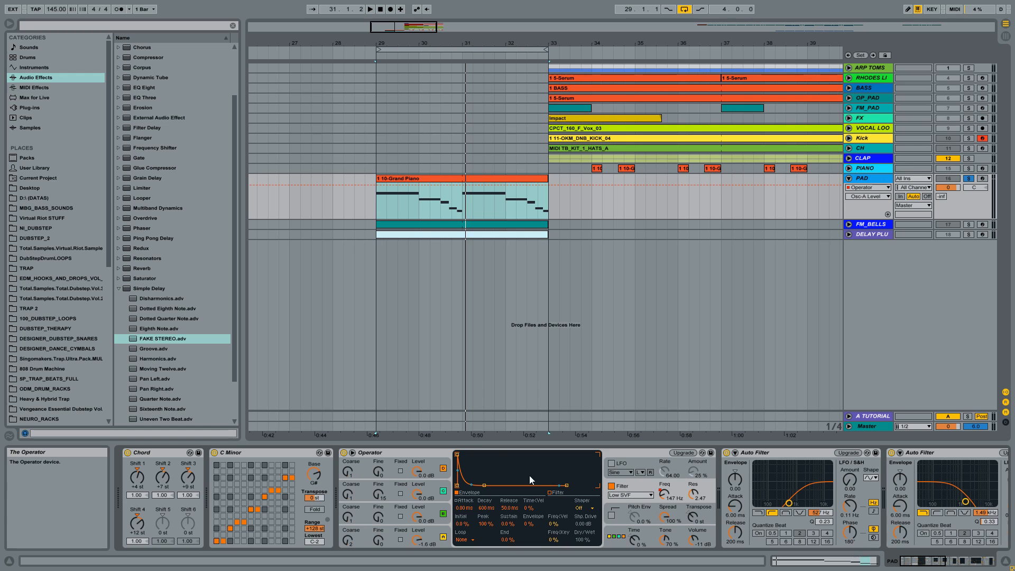
Step: Show oscillator D's waveform and point out the C Minor scale and Chord devices placed before Operator
click(419, 469)
drag(427, 454, 426, 435)
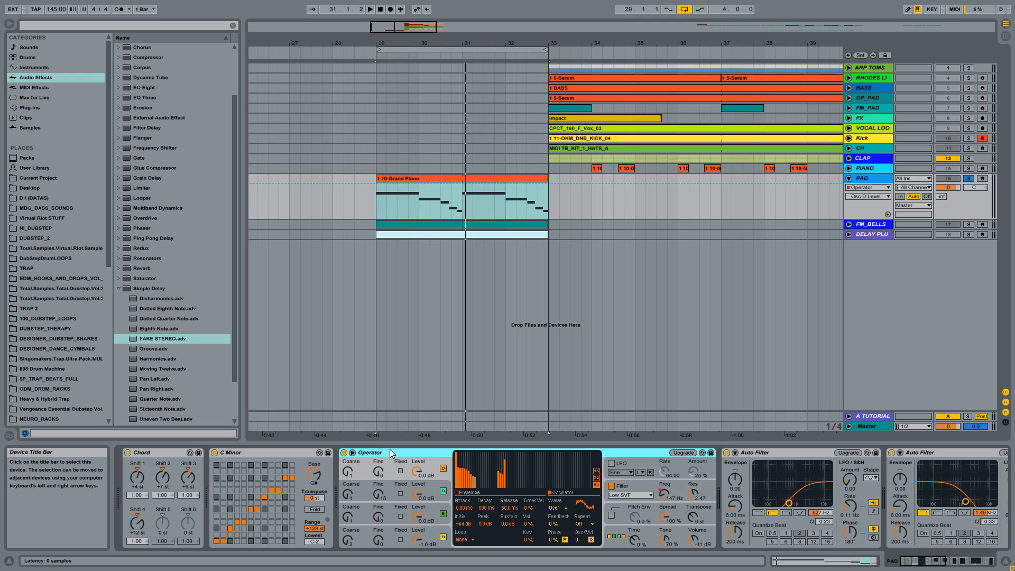
click(285, 454)
click(167, 455)
click(239, 452)
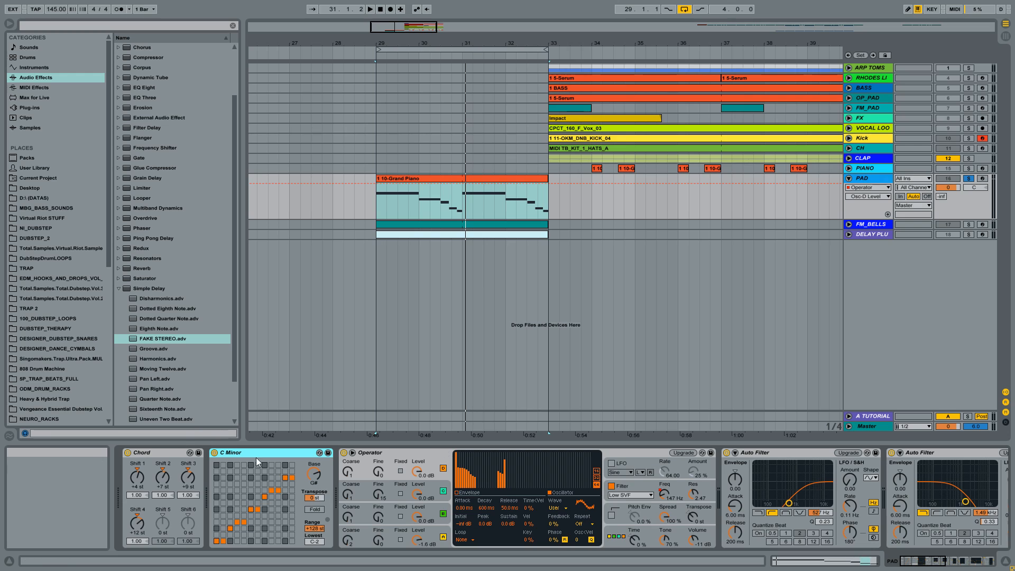
click(414, 449)
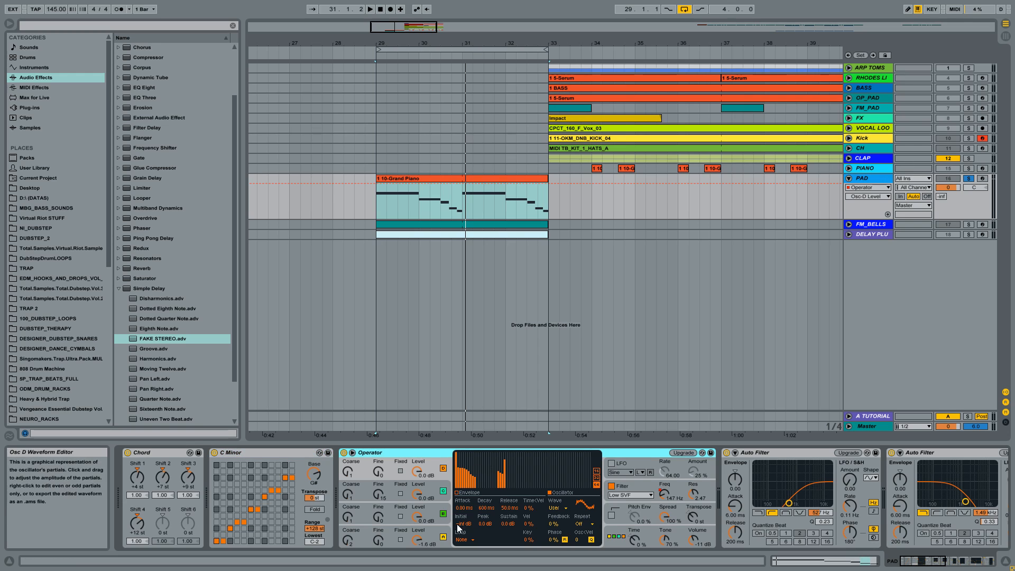
Step: Review the waveforms and settings of Operator's oscillators A, B, C and D, enlarging oscillator D's partials display
click(377, 532)
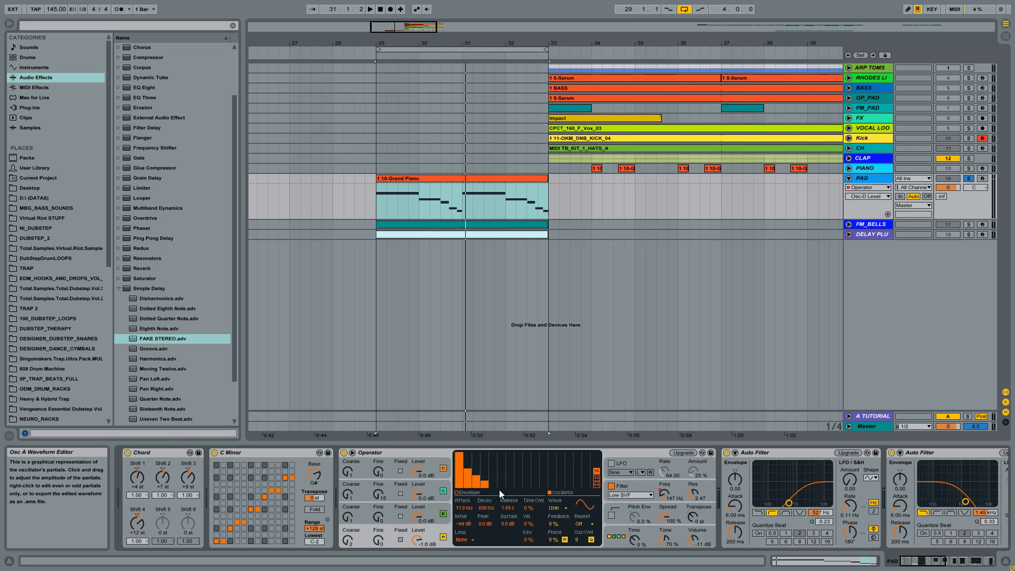
click(433, 507)
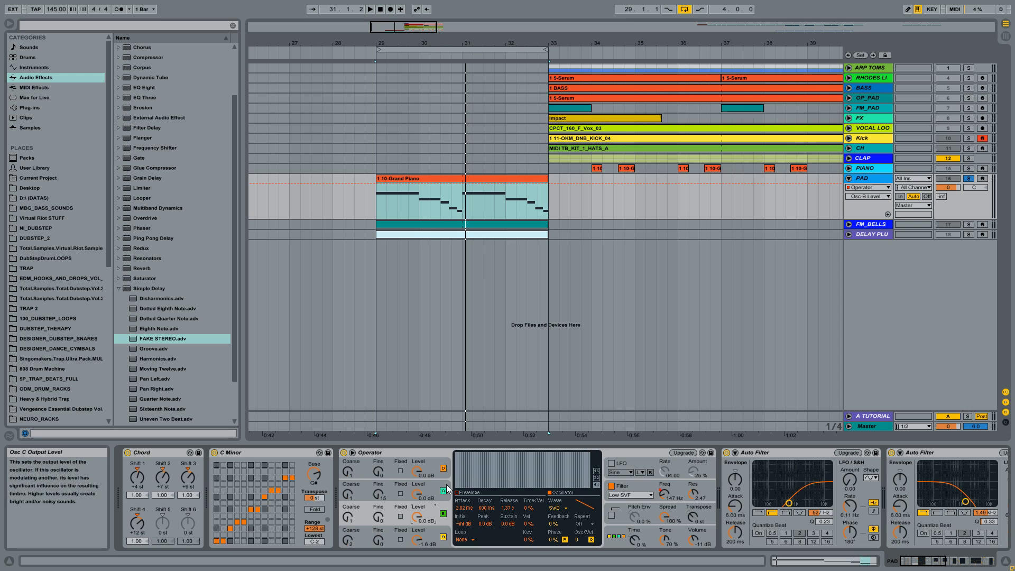
click(436, 492)
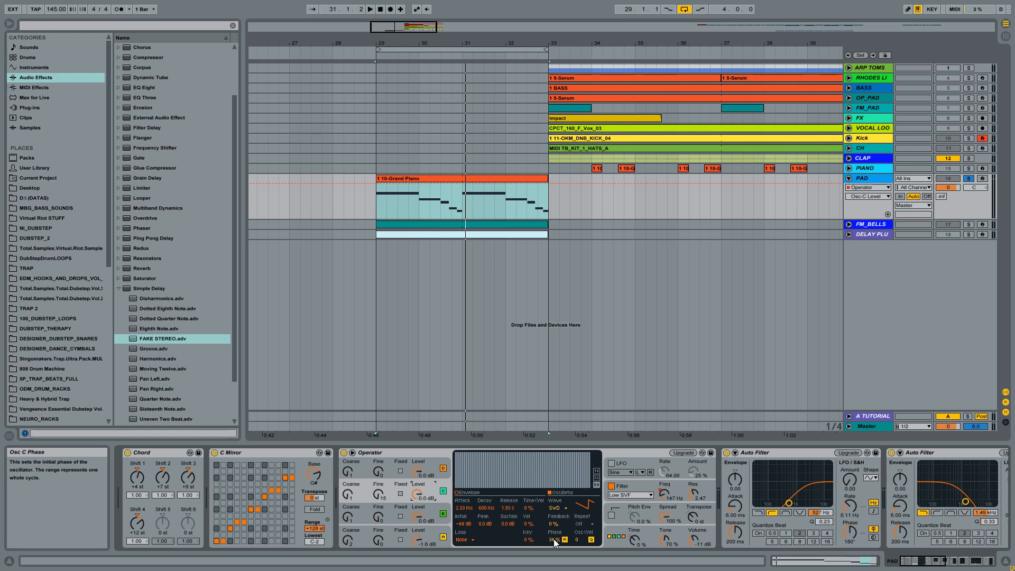
click(434, 463)
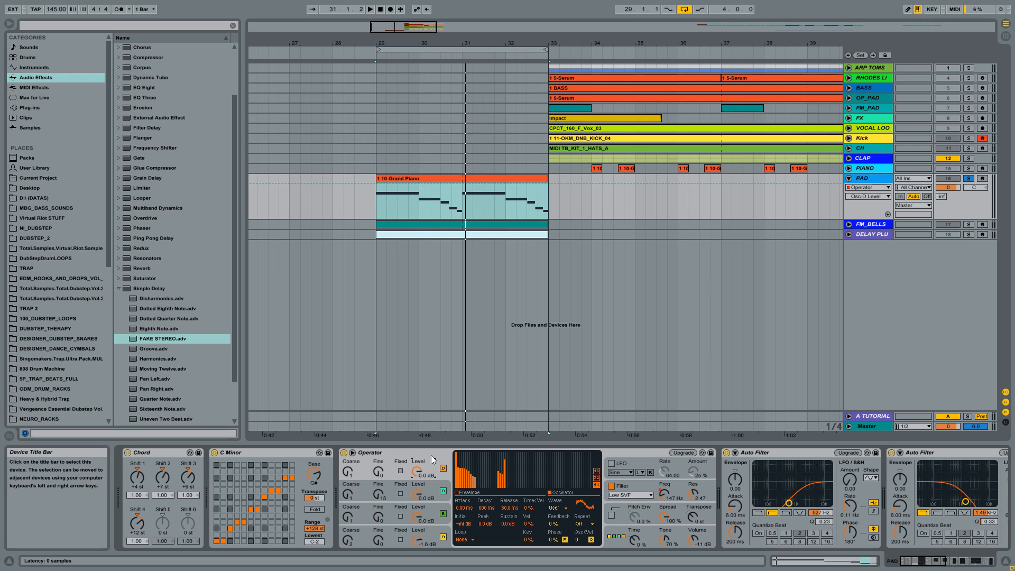
click(597, 478)
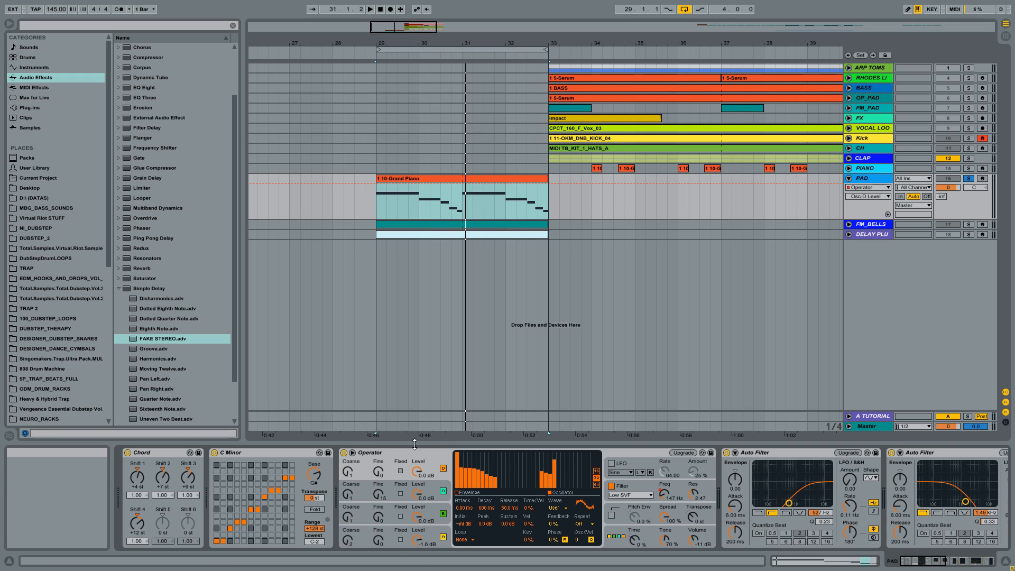
Step: Play the PAD clip with Operator's filter off, try a different Spread amount, and switch the filter back on to compare
click(634, 487)
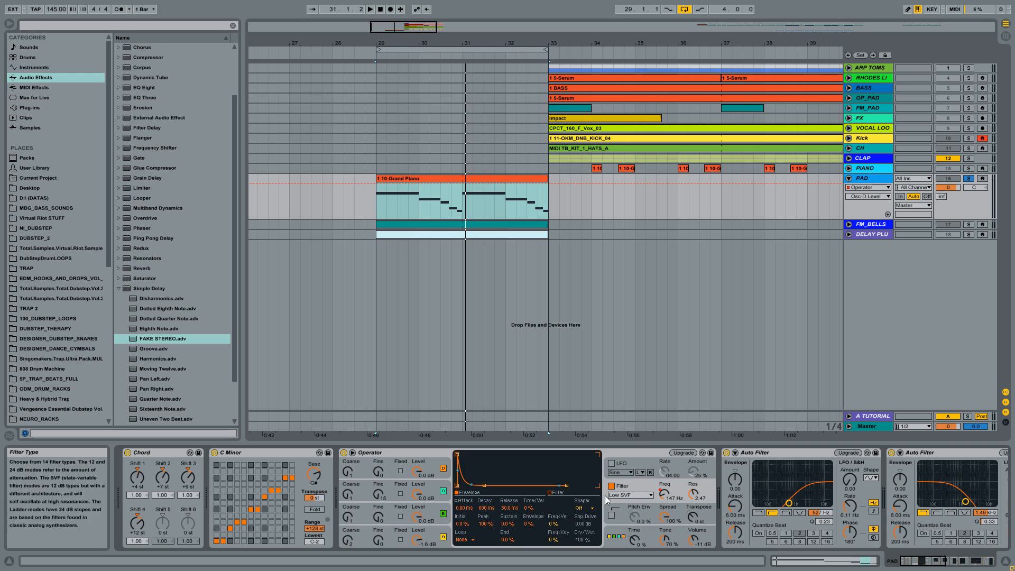
click(612, 486)
key(space)
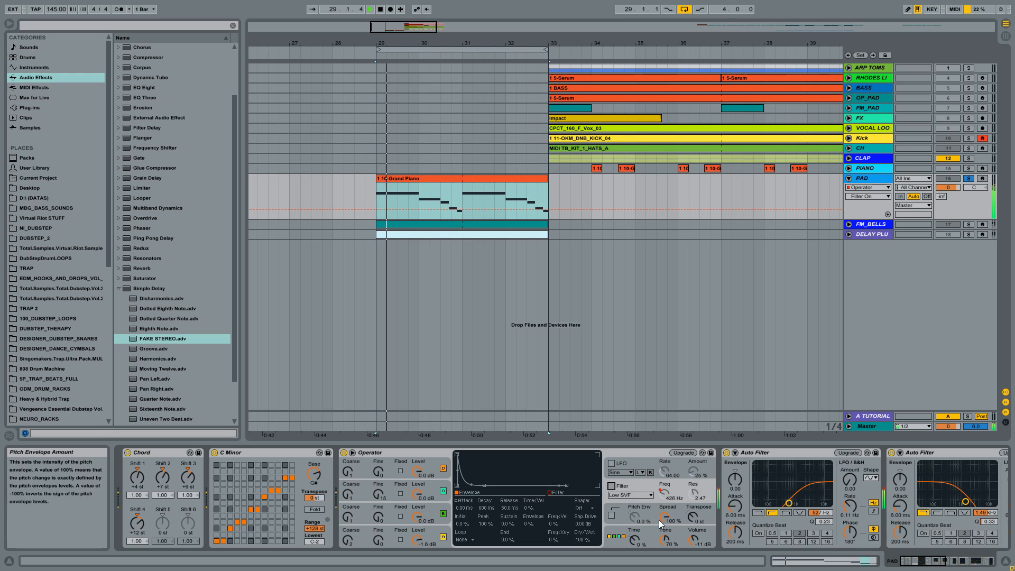
drag(666, 511, 666, 465)
key(space)
key(space)
key(space)
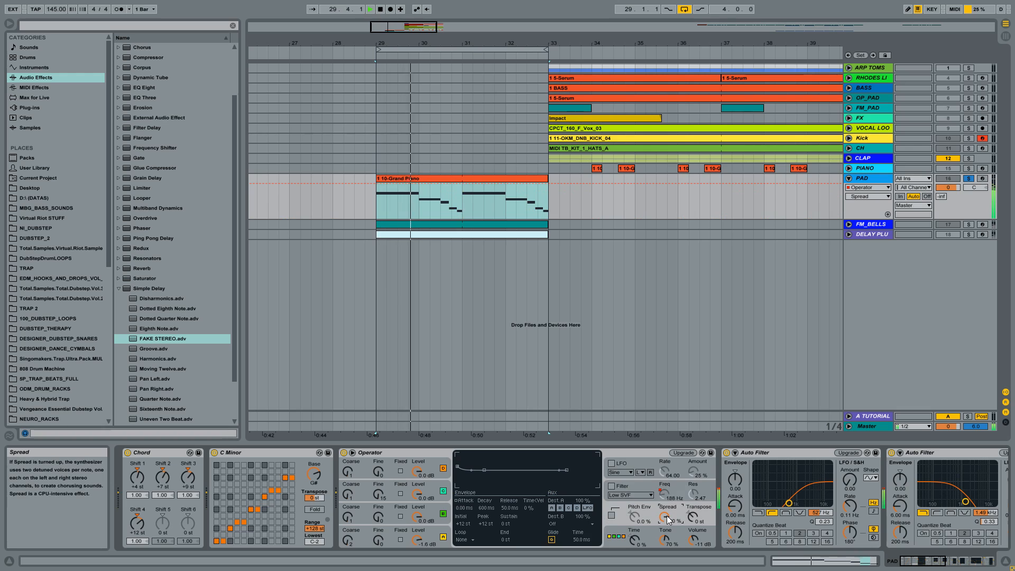
click(612, 486)
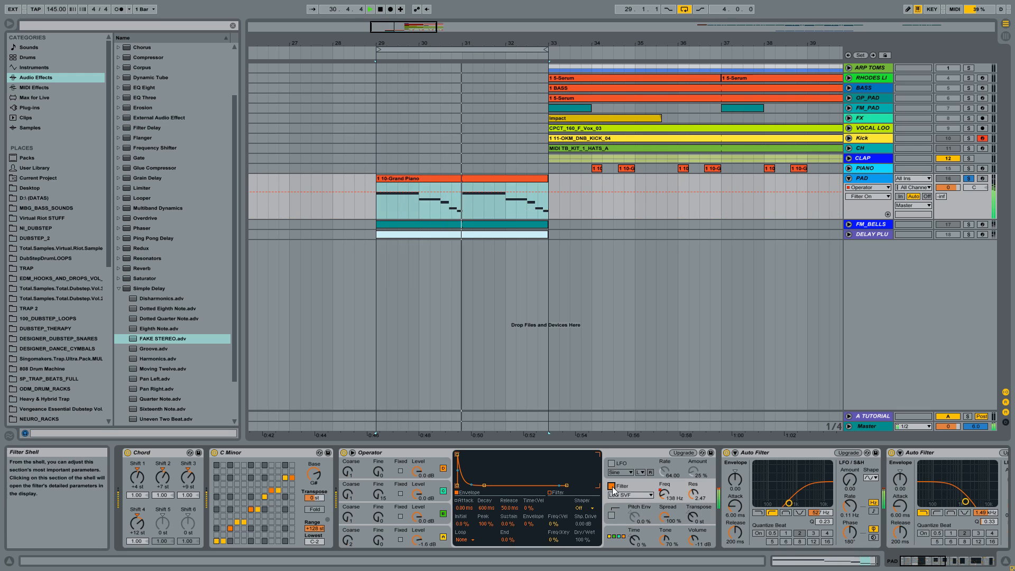
Step: Show Operator's Filter Freq automation on the PAD clip up close and play the clip from bar 29
click(663, 493)
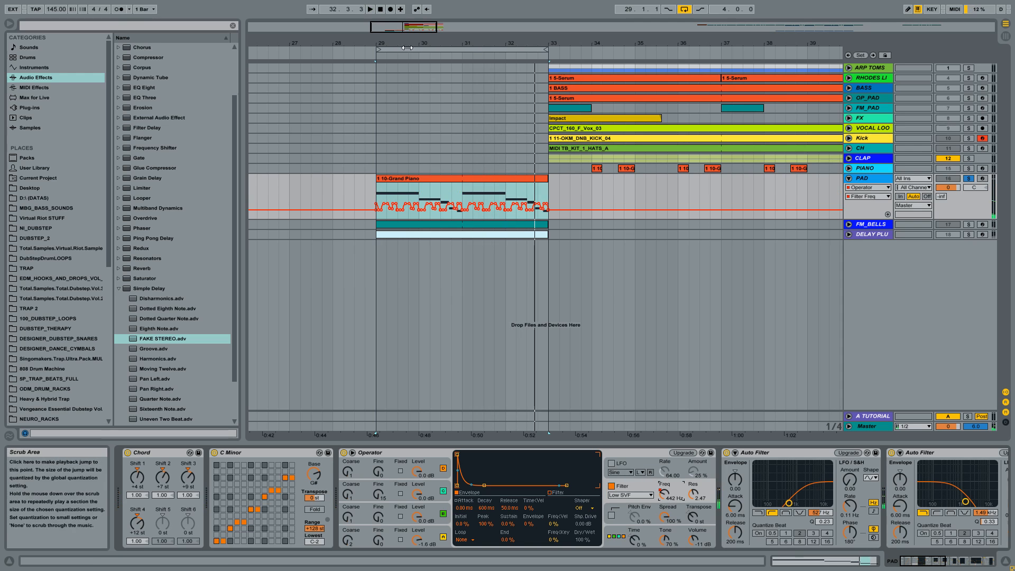
drag(416, 43, 410, 79)
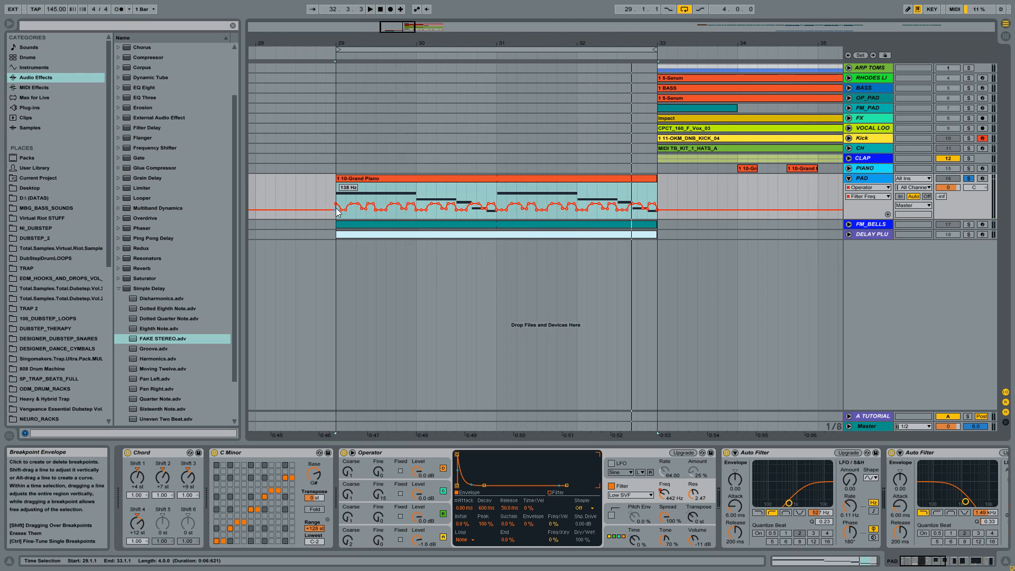
click(338, 196)
key(space)
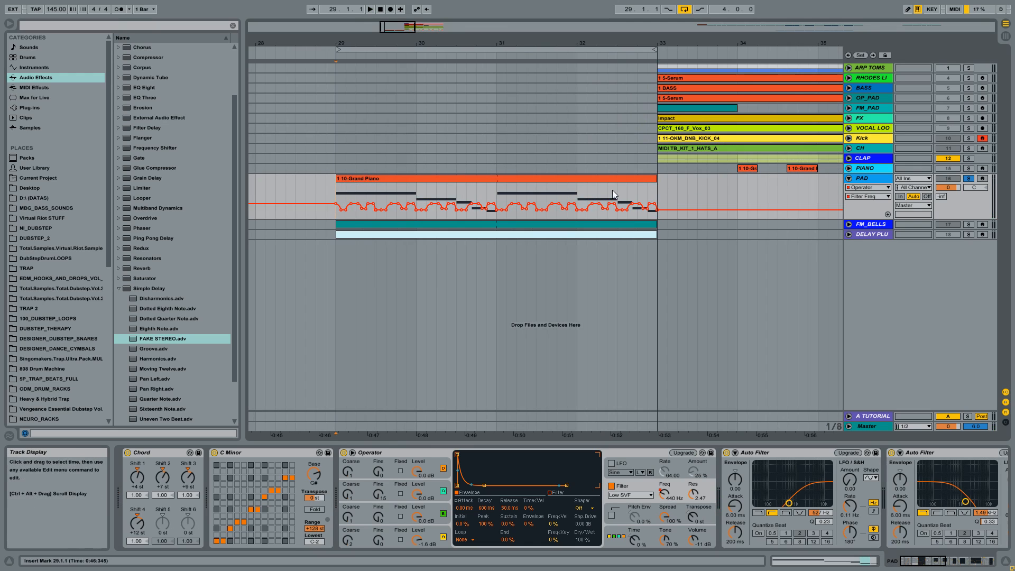
key(space)
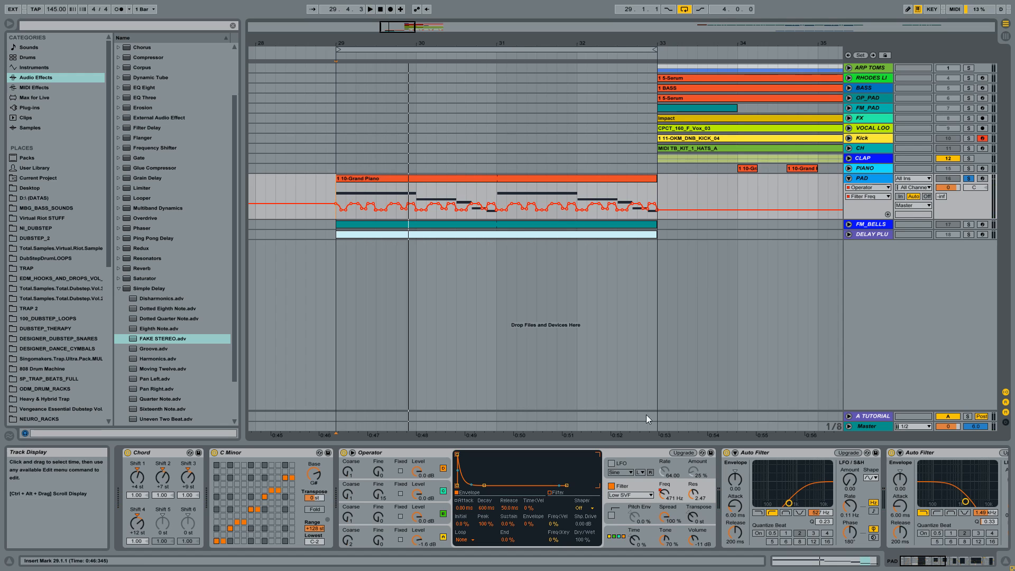
Step: Play the PAD clip from bar 29 with both Auto Filters bypassed, and switch them back on to compare
drag(494, 43, 454, 42)
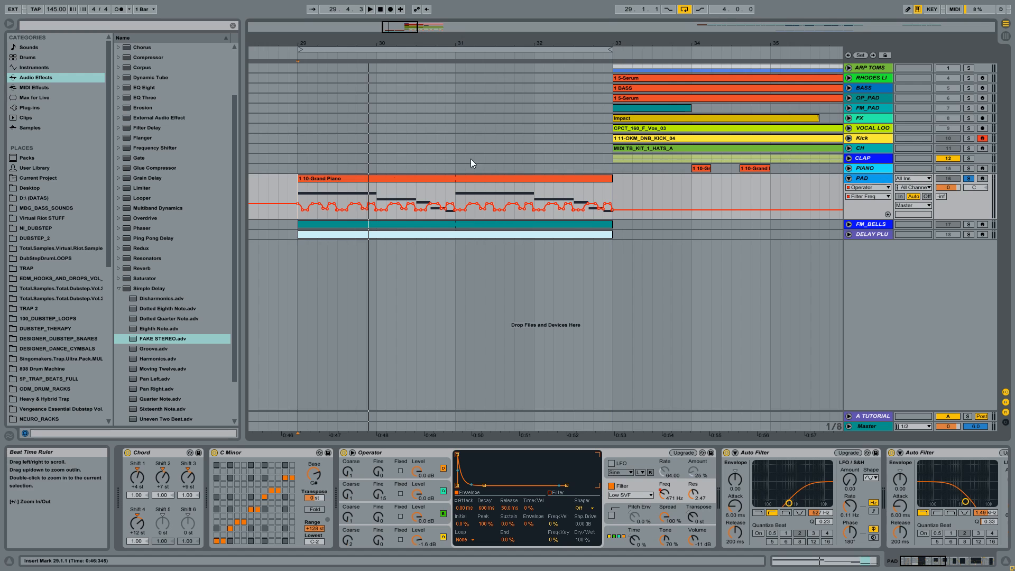
key(space)
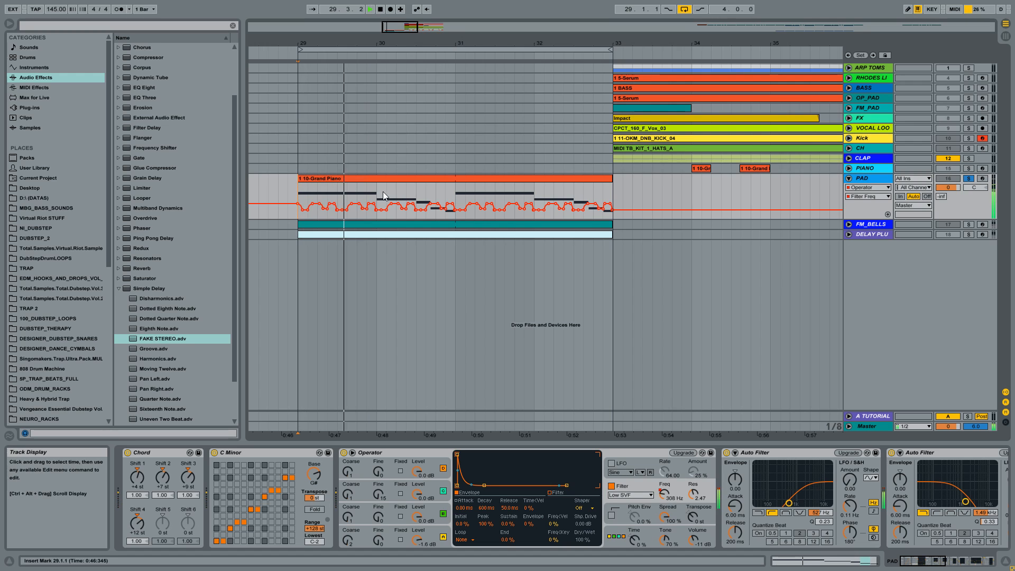
drag(599, 43, 546, 41)
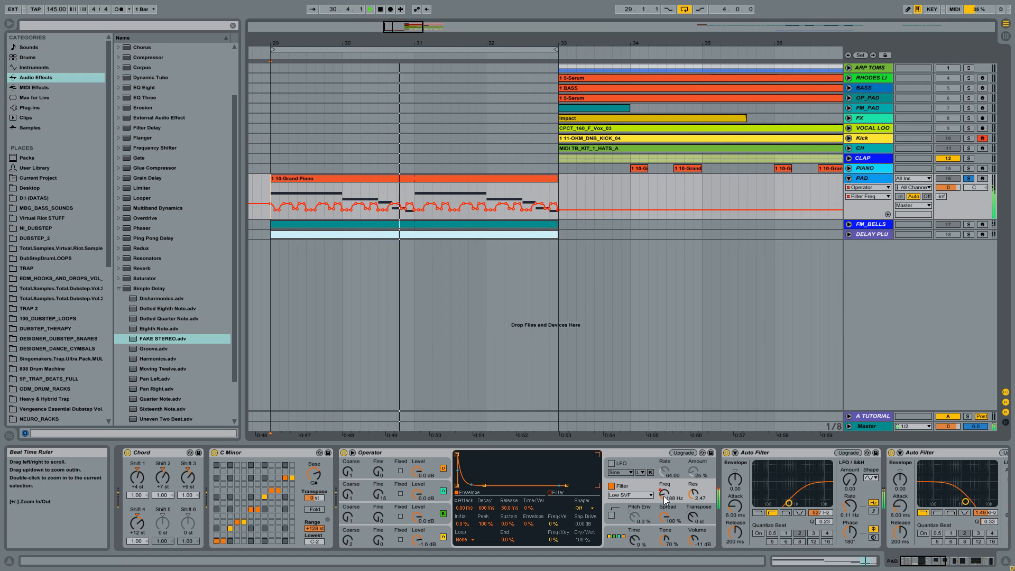
click(945, 559)
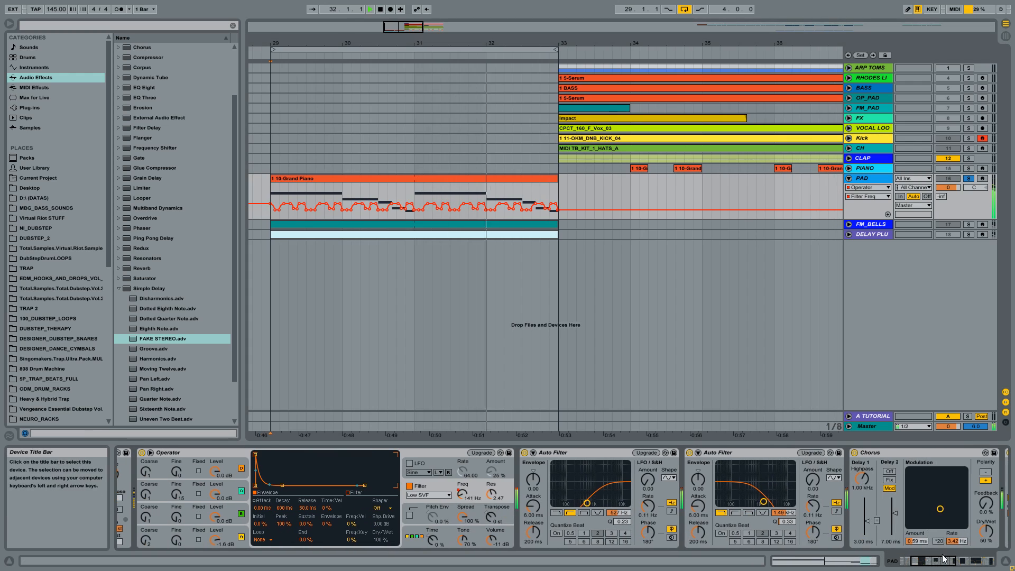
click(524, 453)
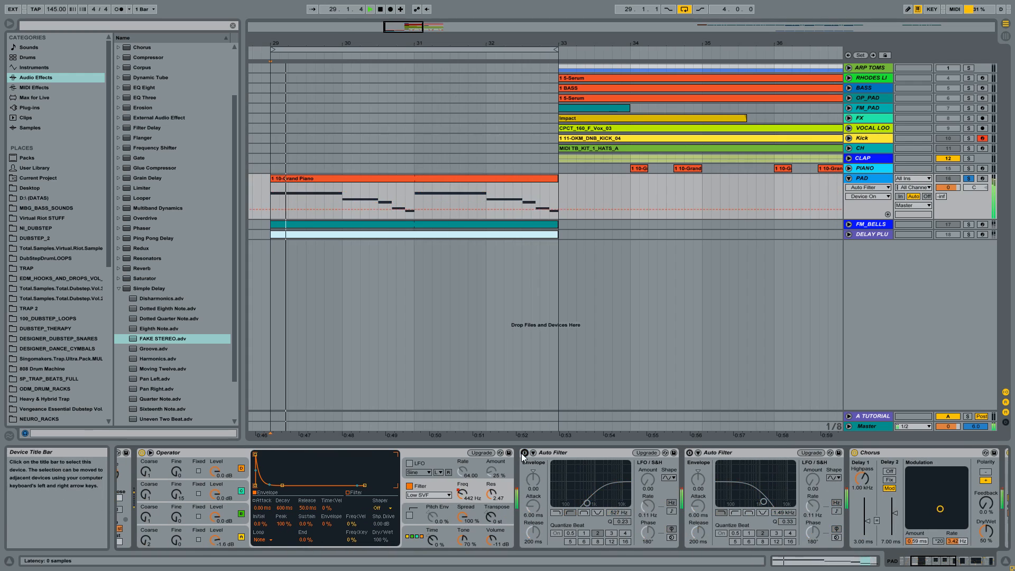
click(938, 562)
click(938, 562)
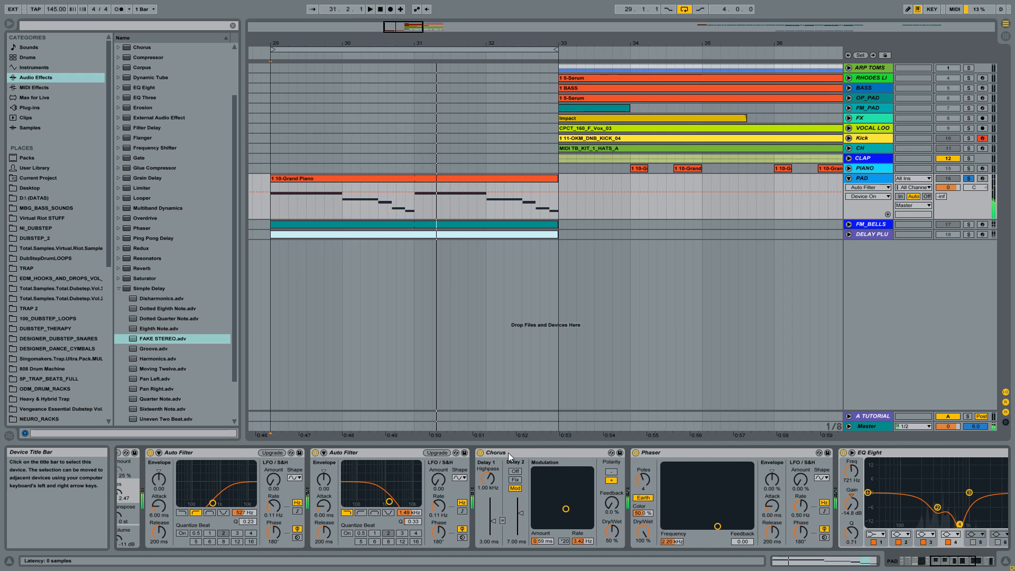
Step: Show the remaining effects on the PAD track: Chorus, Phaser, EQ Eight and Compressor
click(866, 167)
click(871, 177)
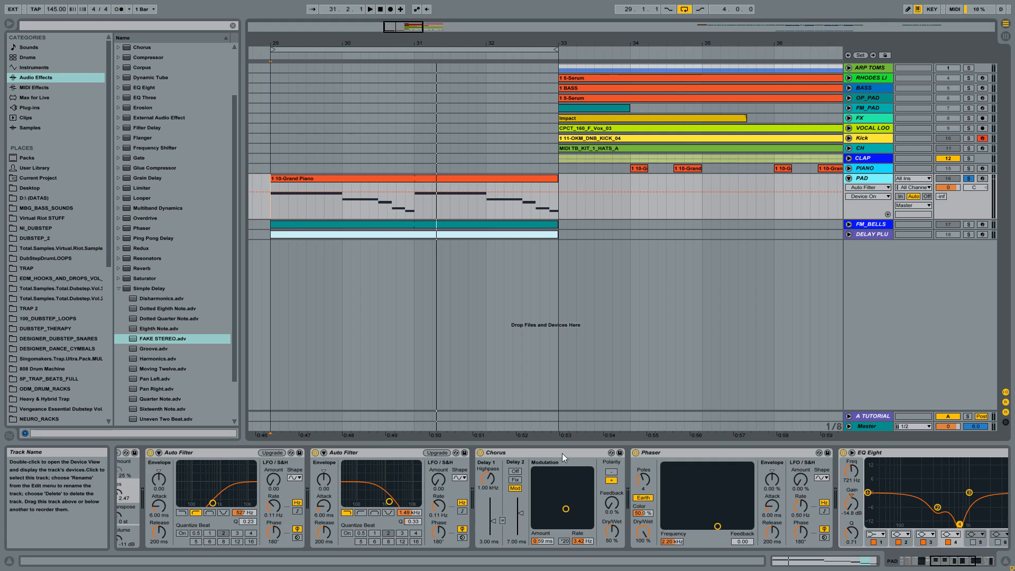
click(690, 454)
click(967, 562)
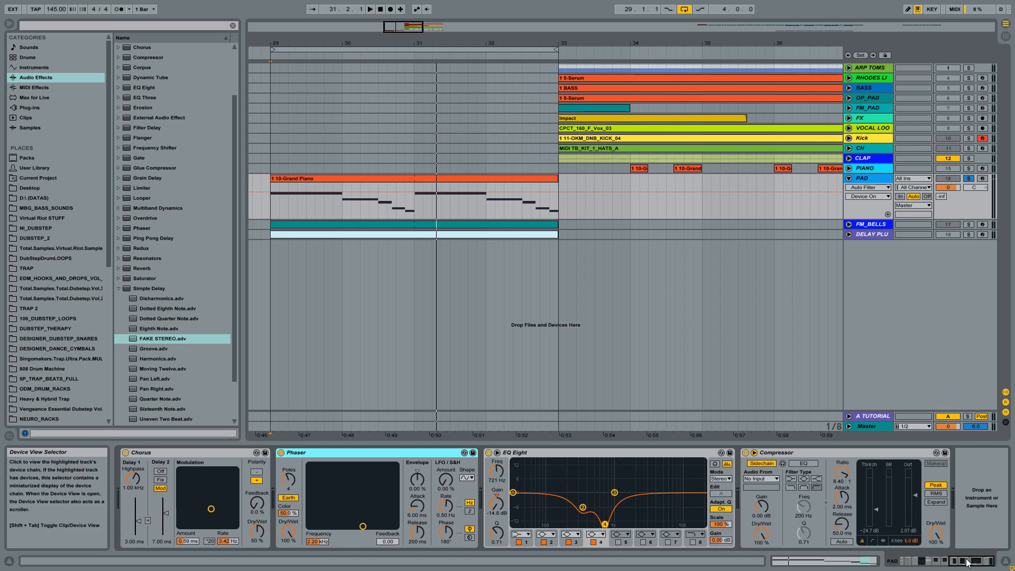
click(556, 450)
Step: Play the PAD clip with EQ Eight, Phaser and Chorus bypassed, and lower the Compressor's output gain to -10.9 dB
key(space)
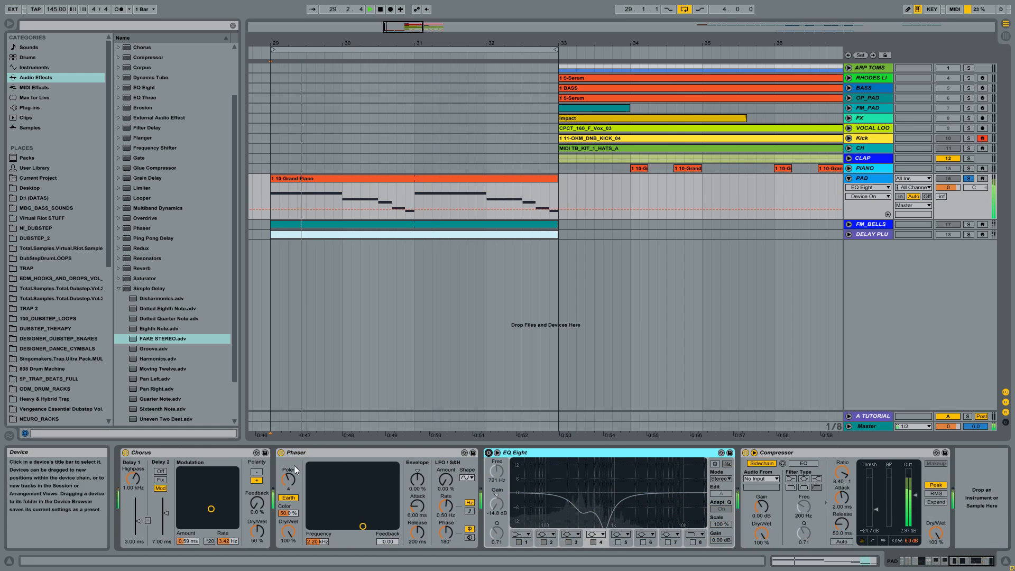
click(281, 453)
click(125, 452)
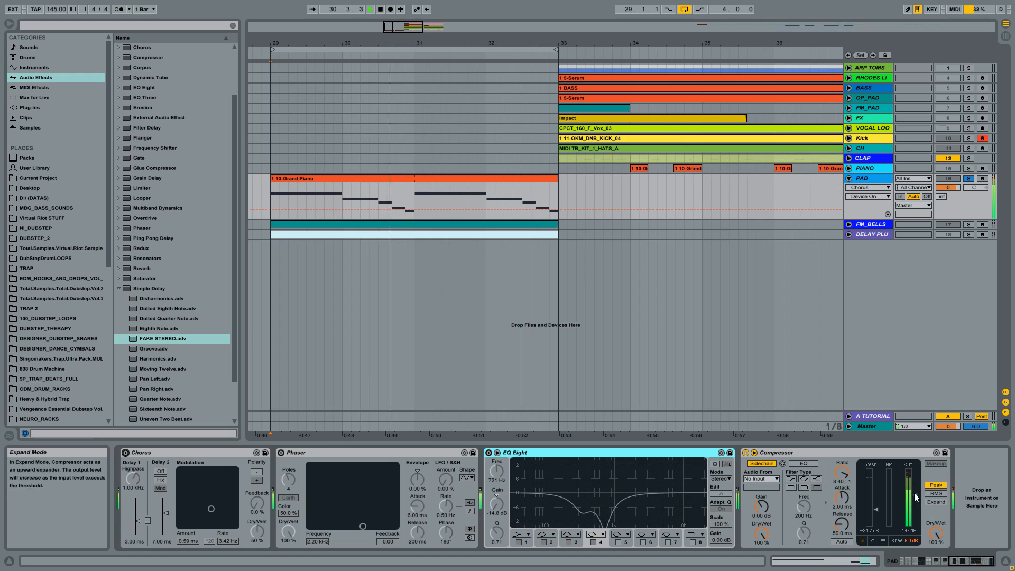
drag(914, 492, 915, 506)
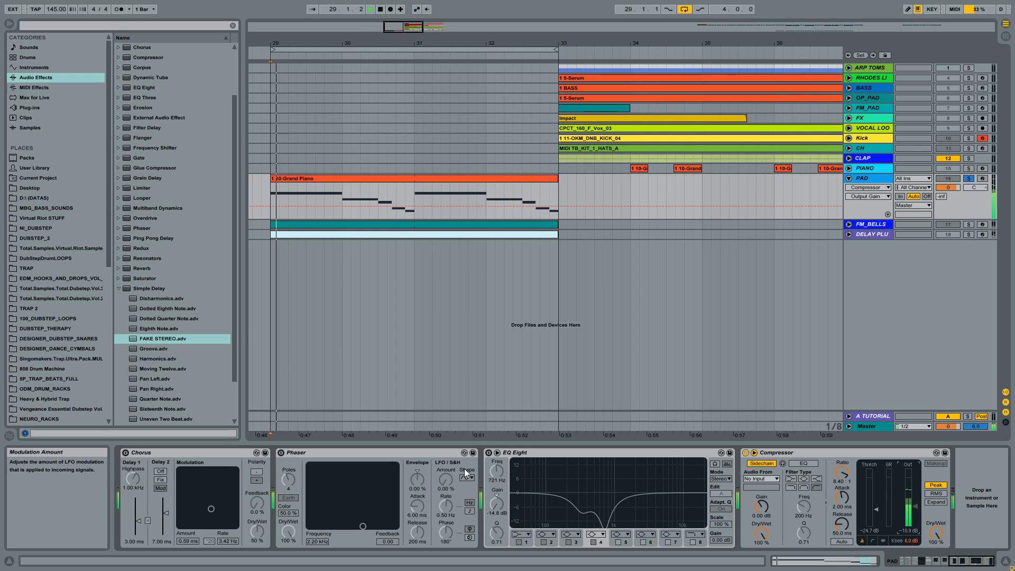
Step: Switch EQ Eight, Phaser and Chorus back on and set the Compressor's output gain to 4.23 dB
click(489, 452)
click(281, 453)
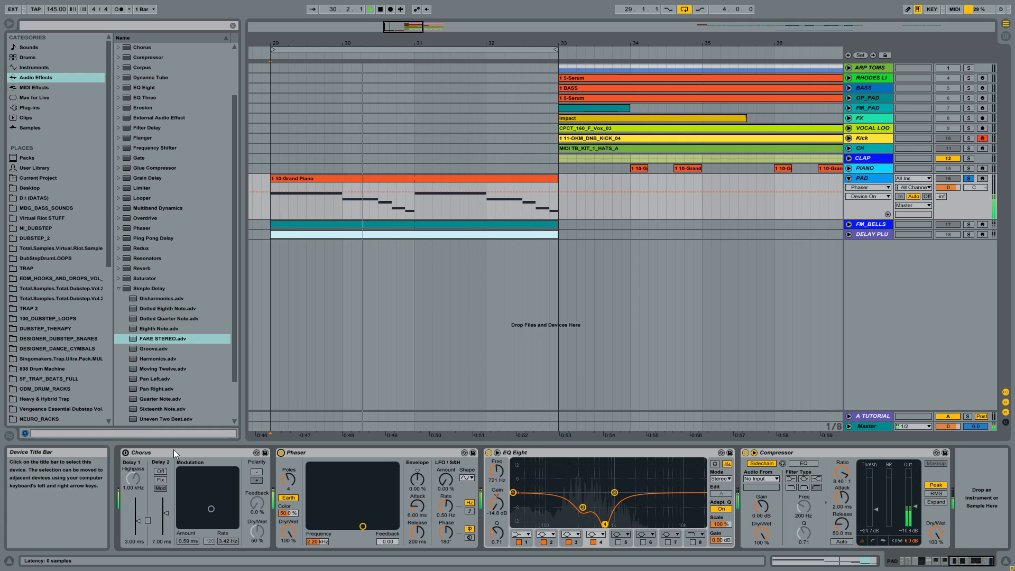
click(125, 453)
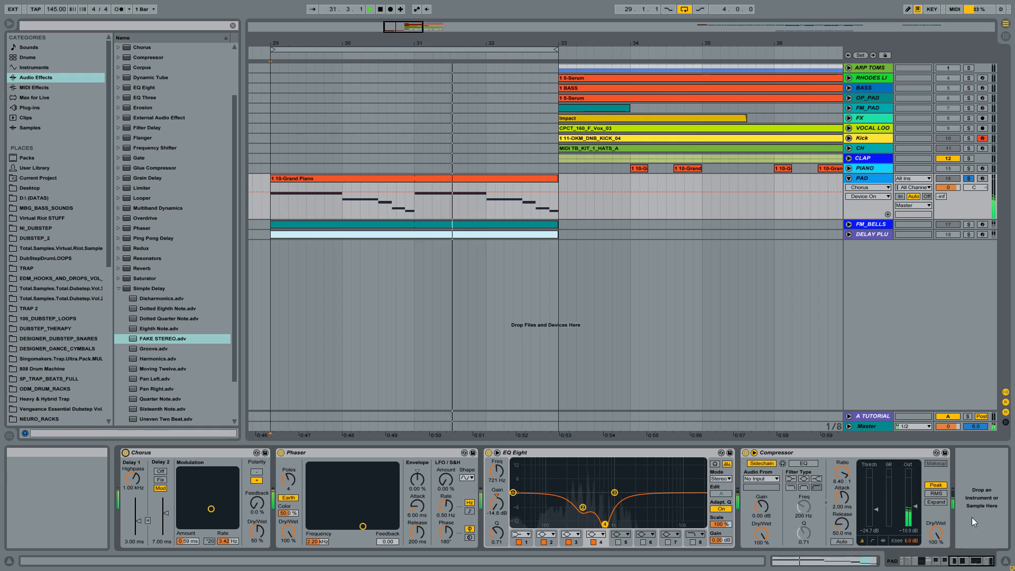
drag(915, 506, 915, 494)
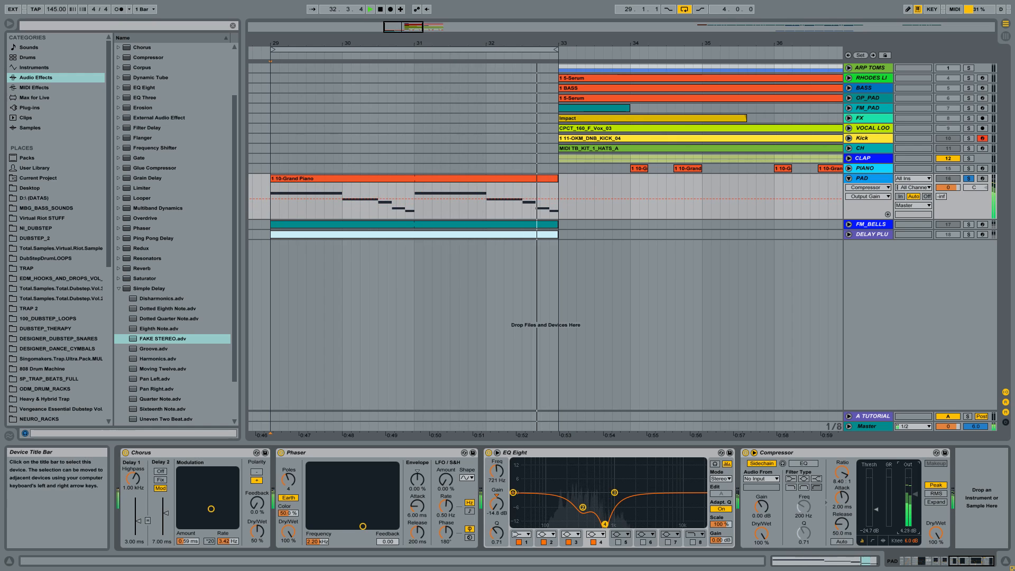
Step: Unfold the FM_BELLS track and play its clip, raising the track volume and centering the panning
drag(421, 44, 477, 33)
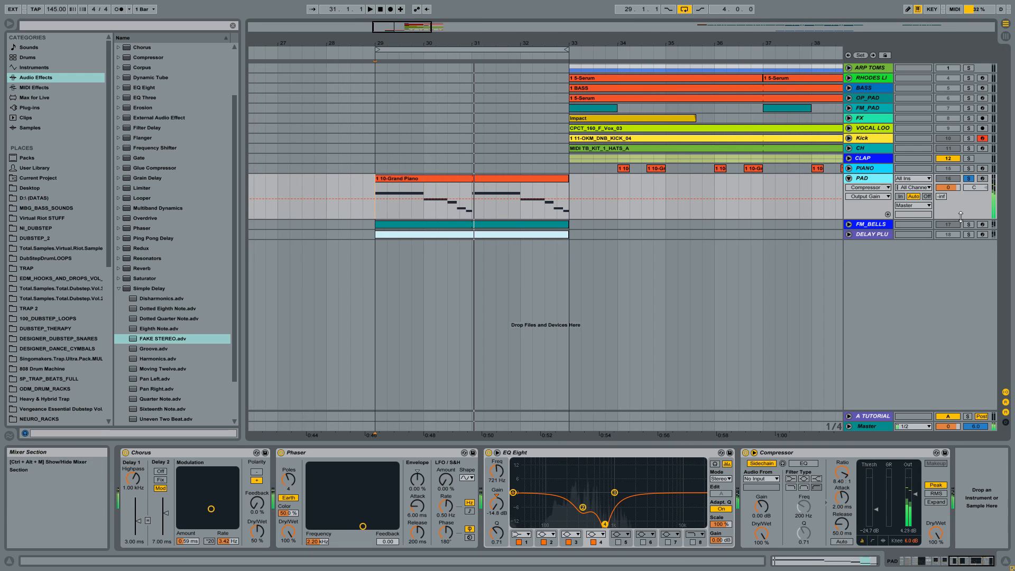
click(850, 224)
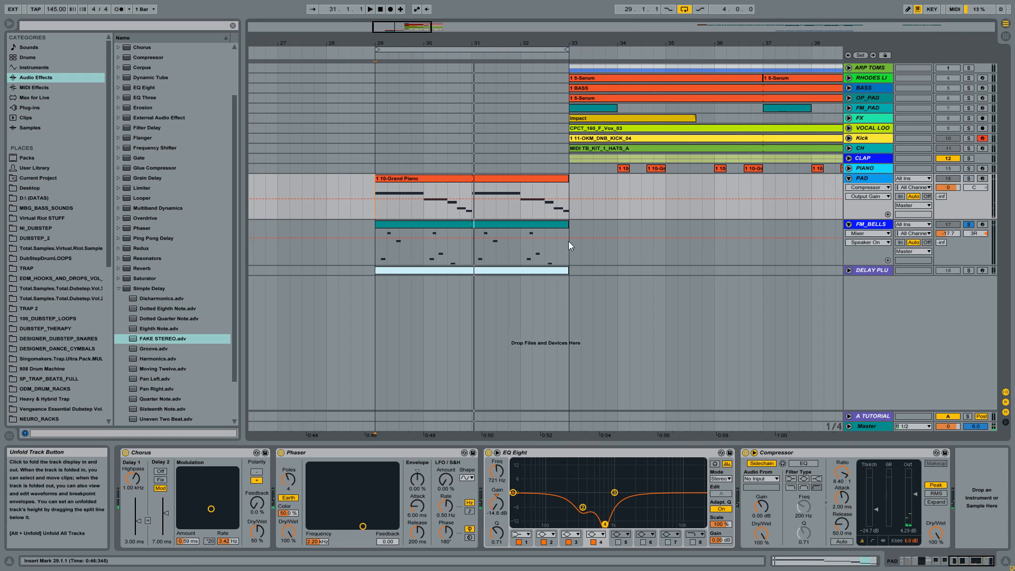
click(514, 224)
key(space)
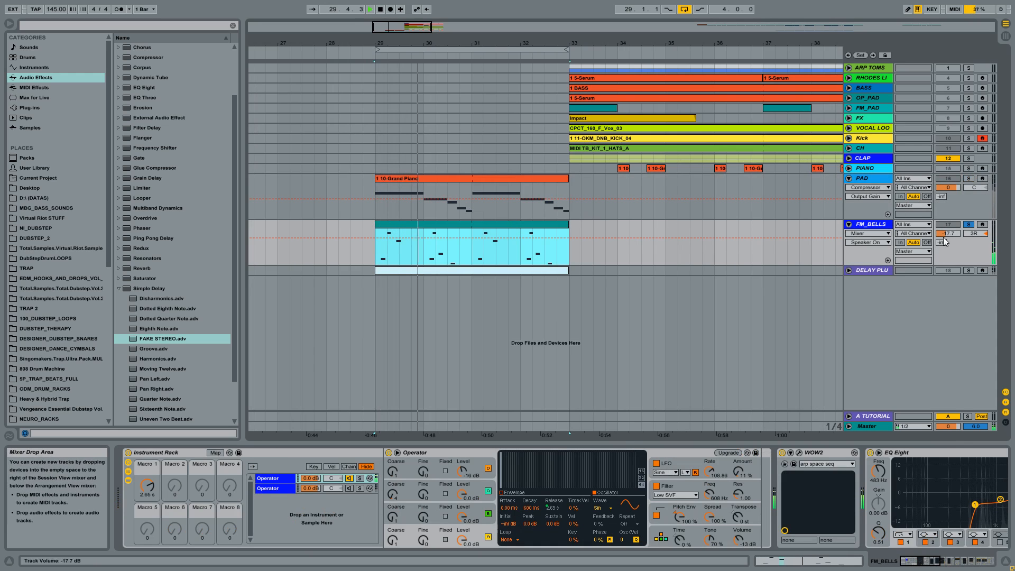
drag(944, 238, 948, 227)
click(987, 234)
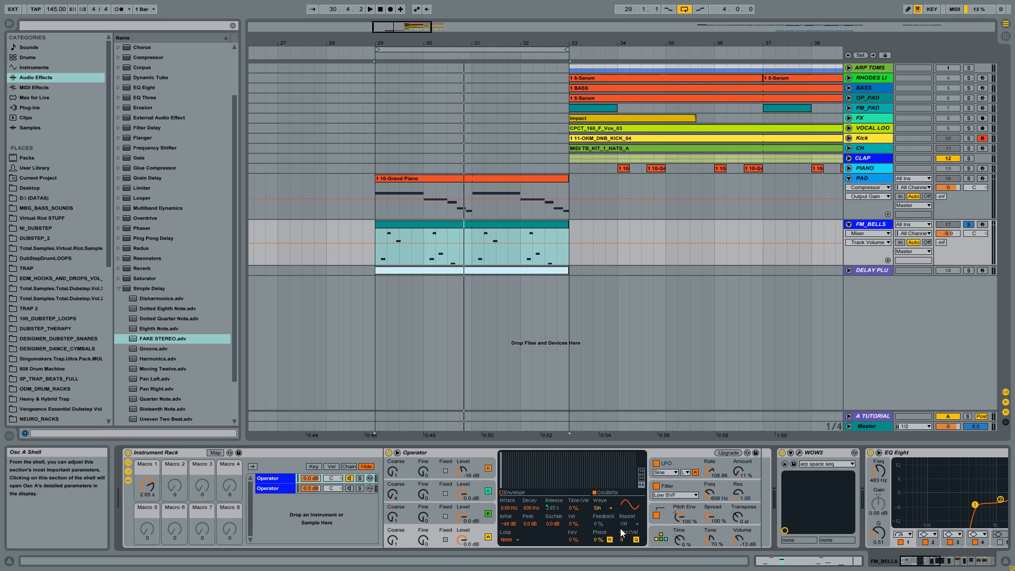
Step: Review the FM_BELLS Operator's algorithm and global settings and the waveforms of oscillators A, B and C
click(658, 539)
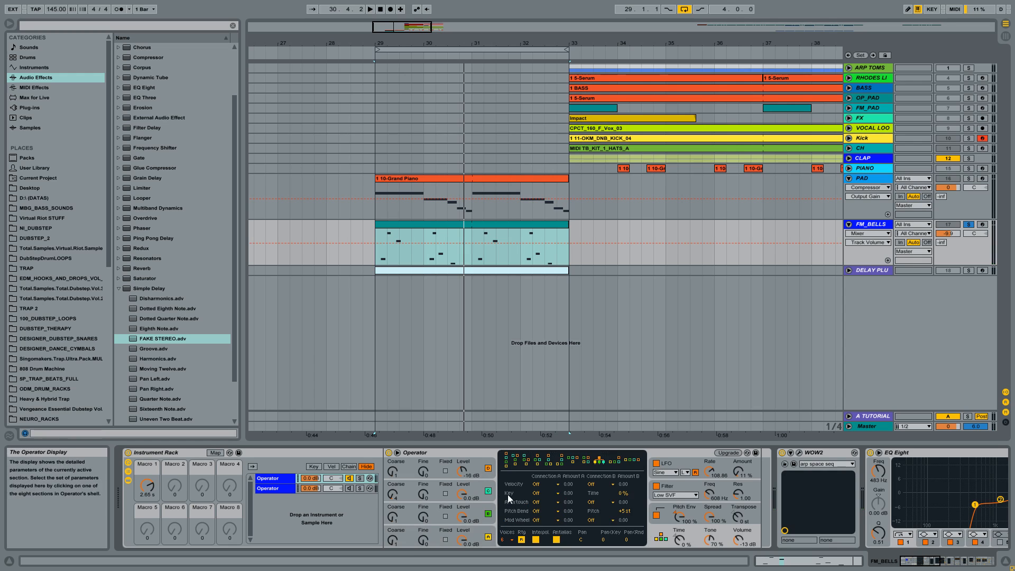
click(480, 483)
click(480, 520)
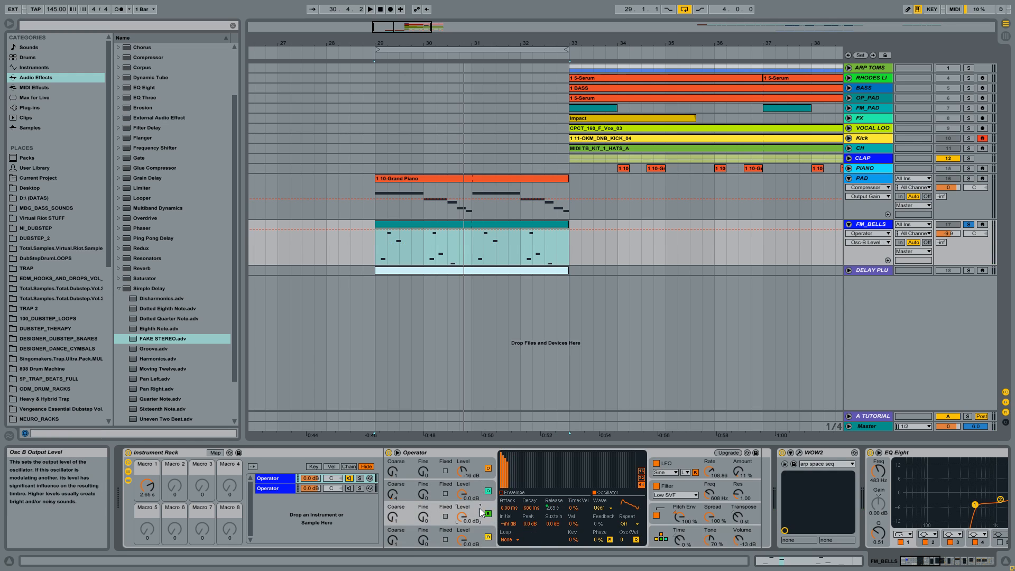
click(481, 536)
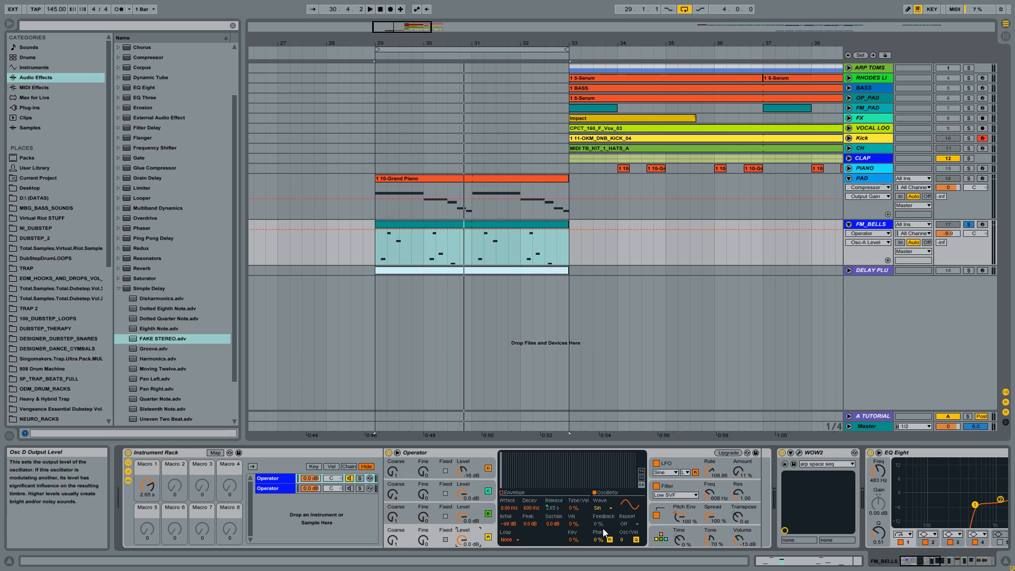
click(662, 542)
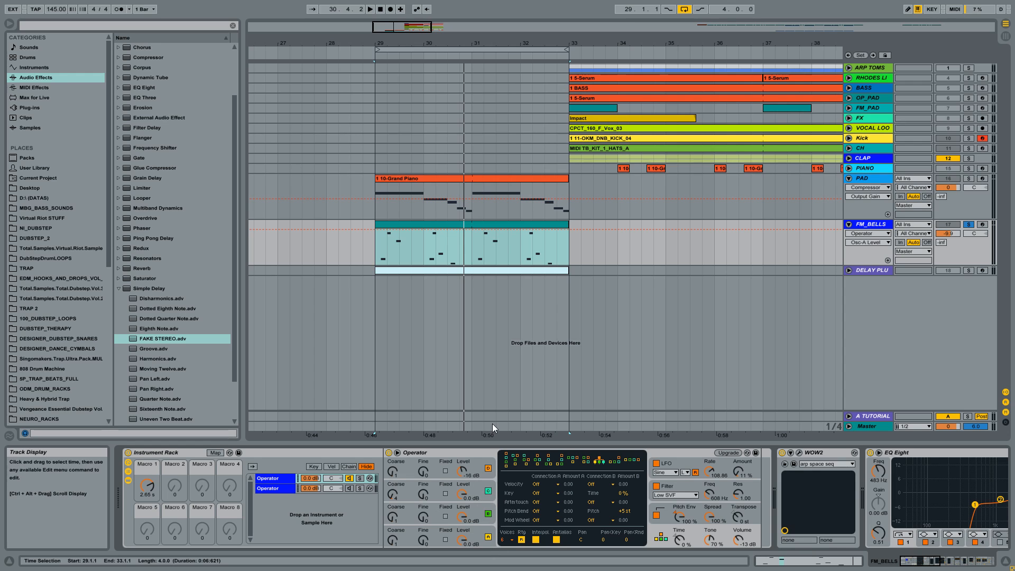
Step: Compare Operator's oscillators A to D on FM_BELLS, enlarging the partials displays of oscillators B and C
click(482, 531)
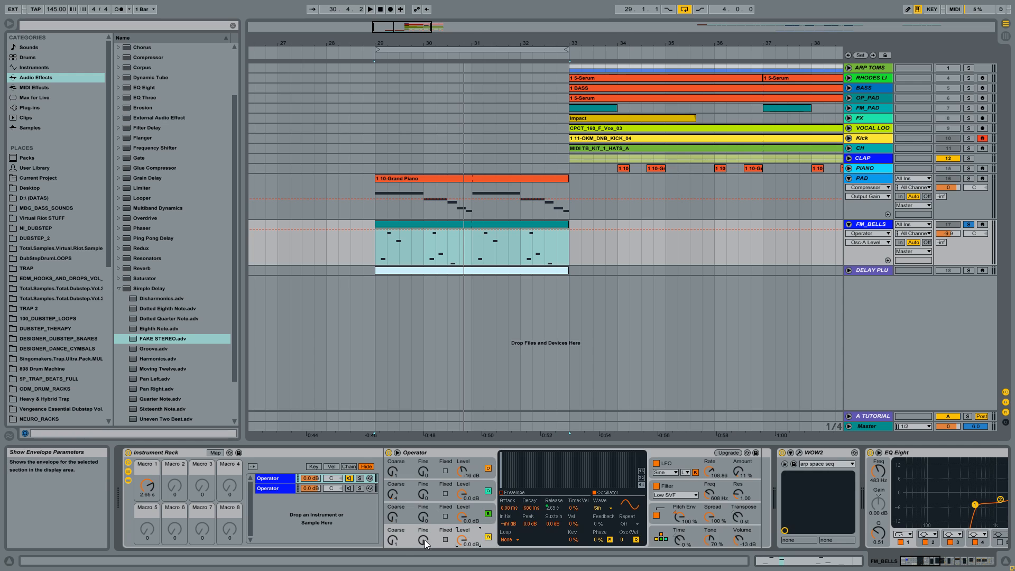
click(481, 509)
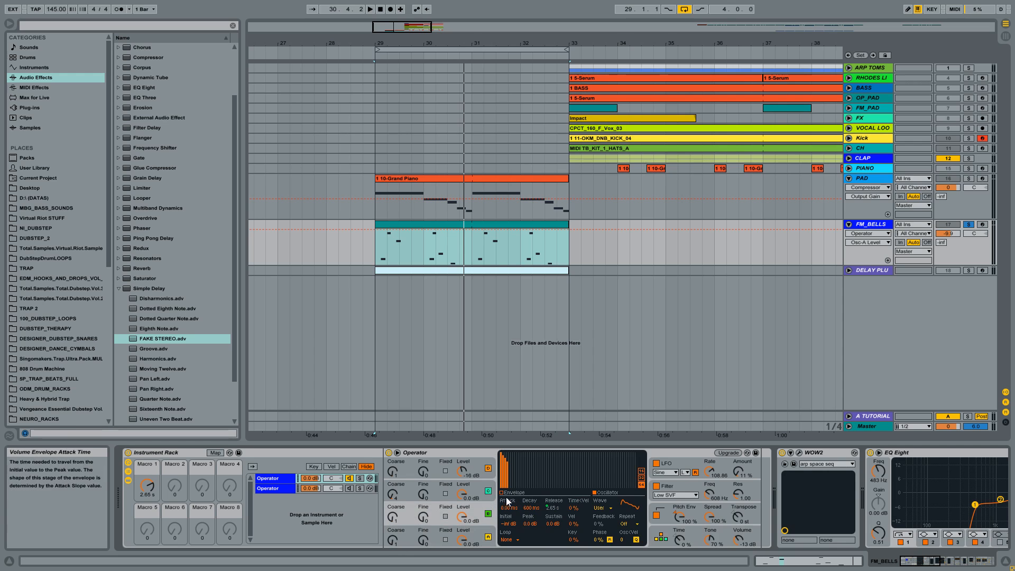
click(642, 470)
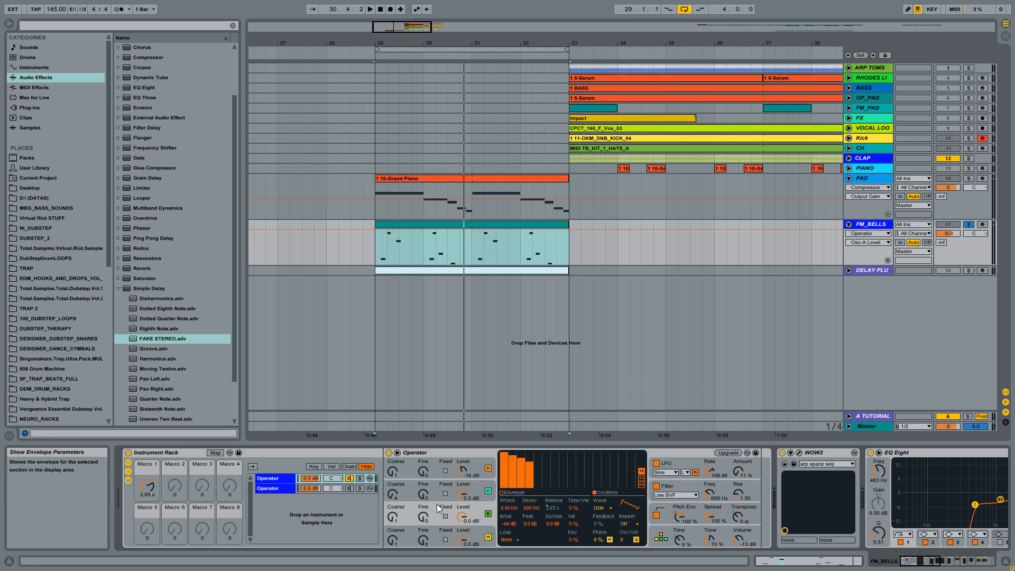
click(476, 484)
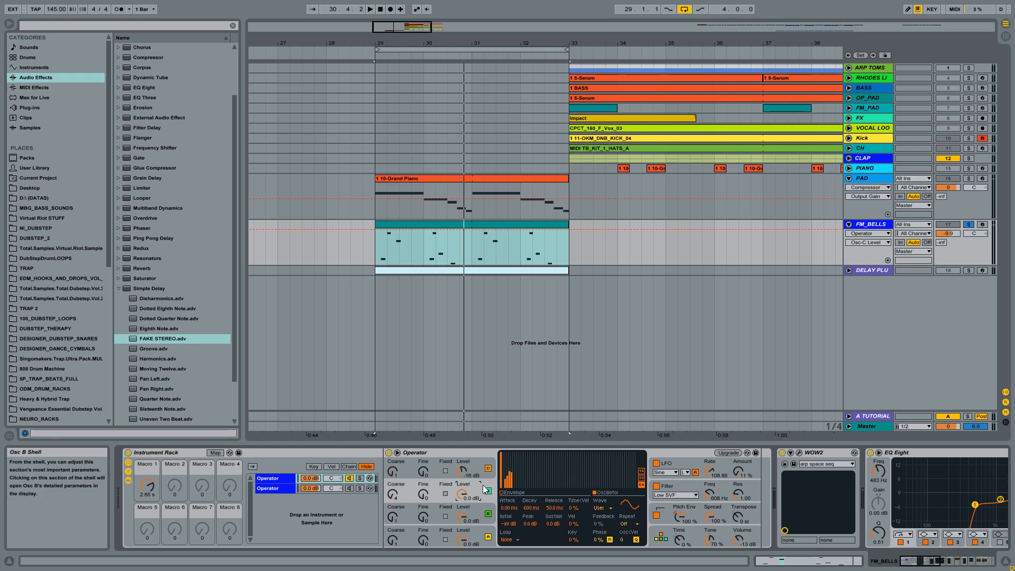
click(641, 471)
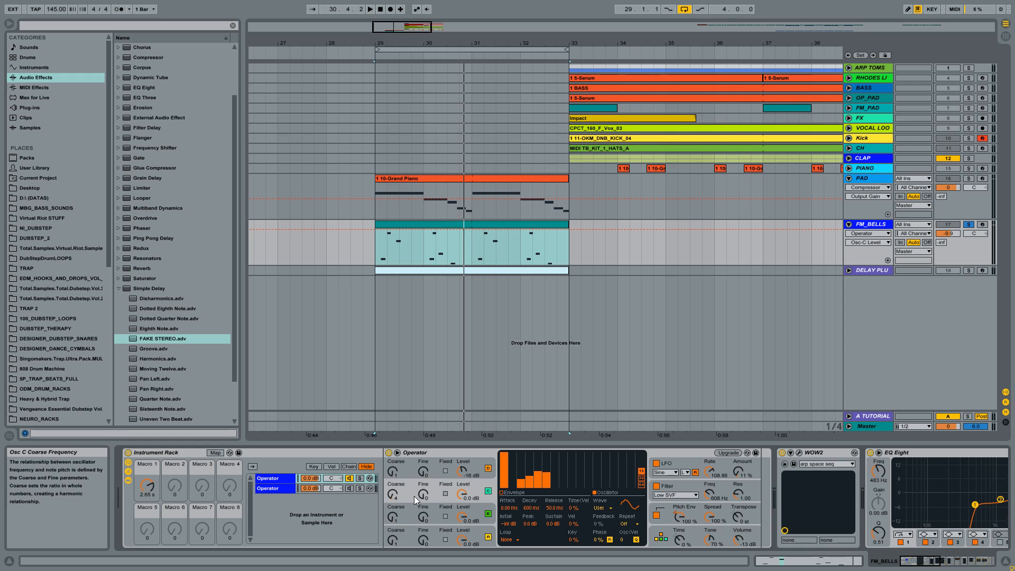
click(470, 468)
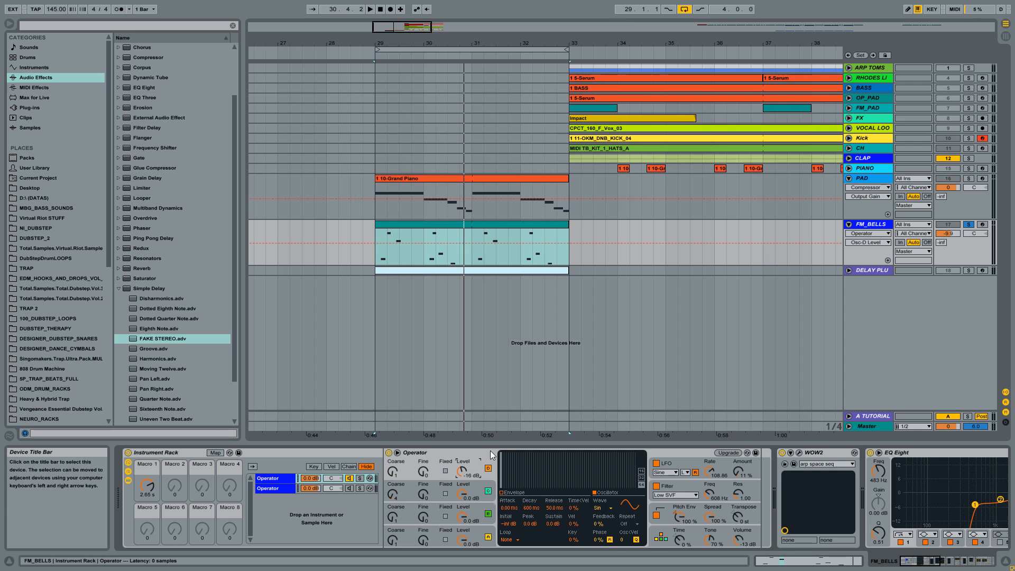
Step: Play the FM_BELLS clip with Operator's LFO settings shown, and bypass the Audio Effect Rack holding Reverb and Simple Delay
click(703, 468)
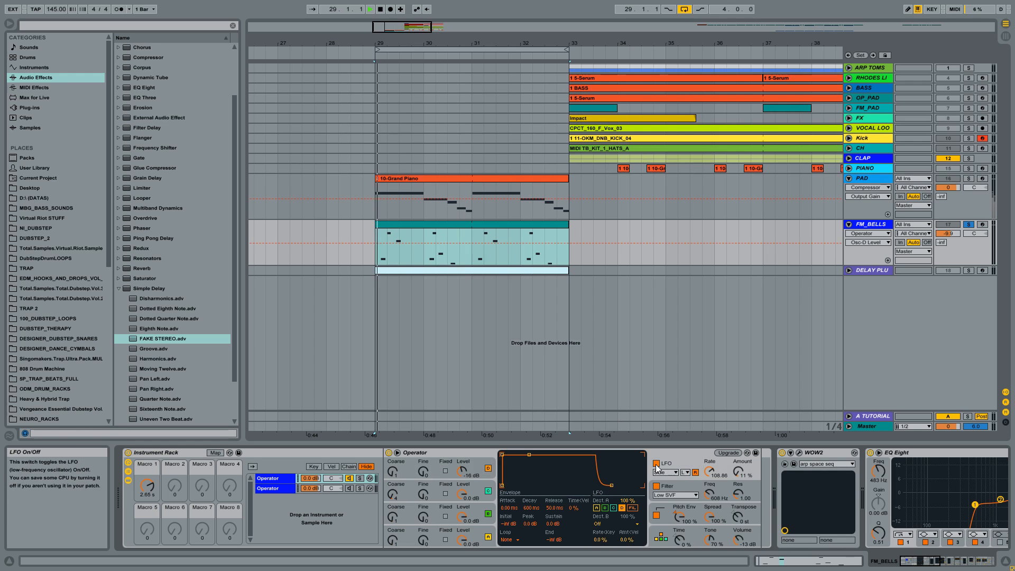
key(space)
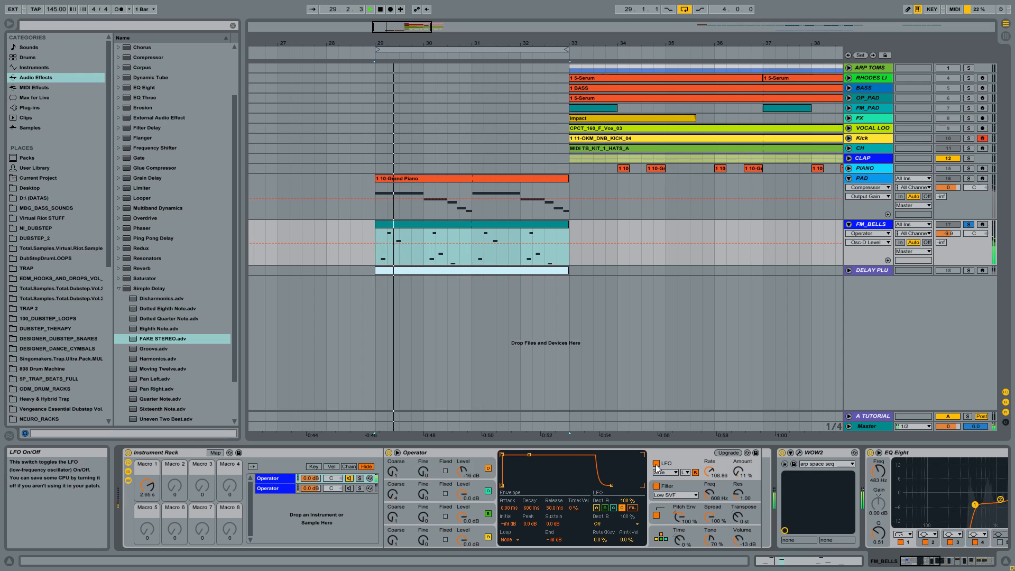
click(897, 563)
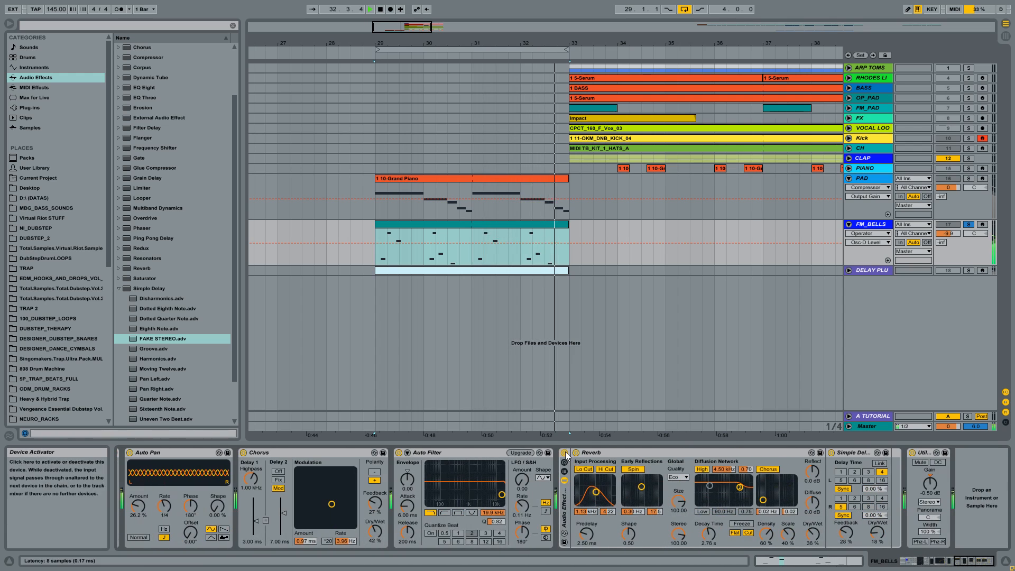
click(564, 453)
click(913, 561)
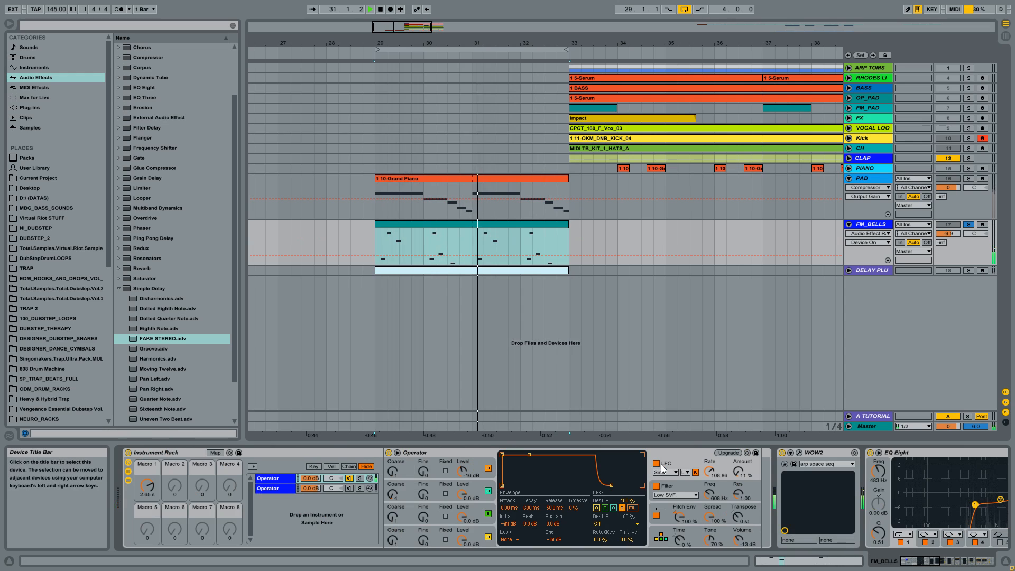
Step: Switch Operator's LFO off and on to compare the FM_BELLS sound, and raise the LFO Amount
click(453, 467)
click(656, 463)
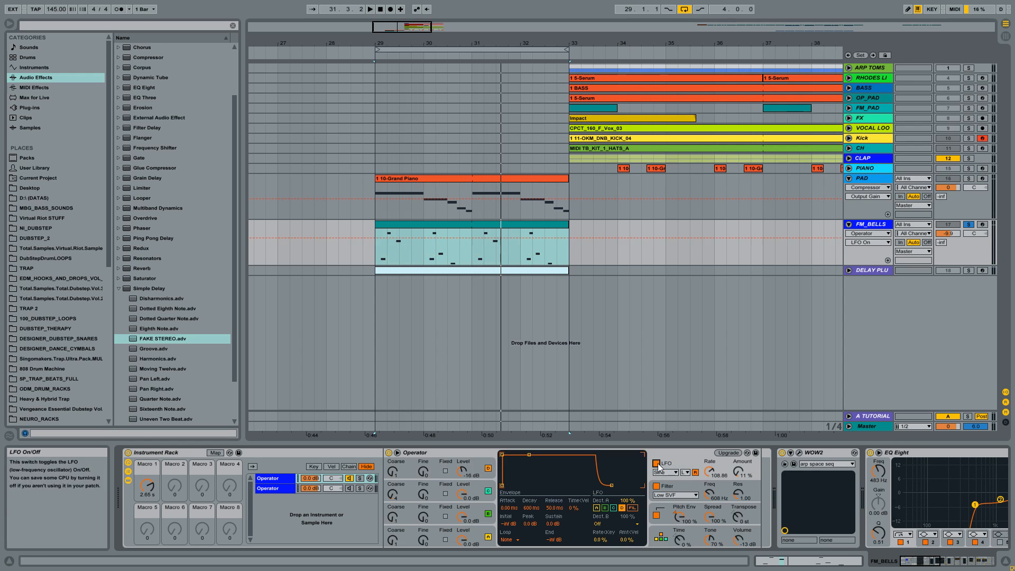
click(656, 463)
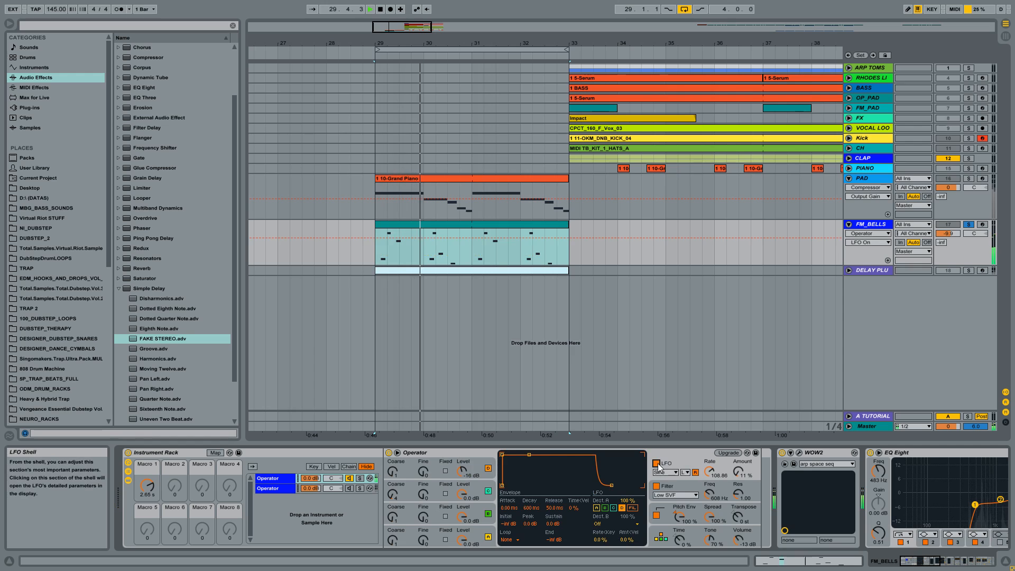
drag(738, 472, 738, 463)
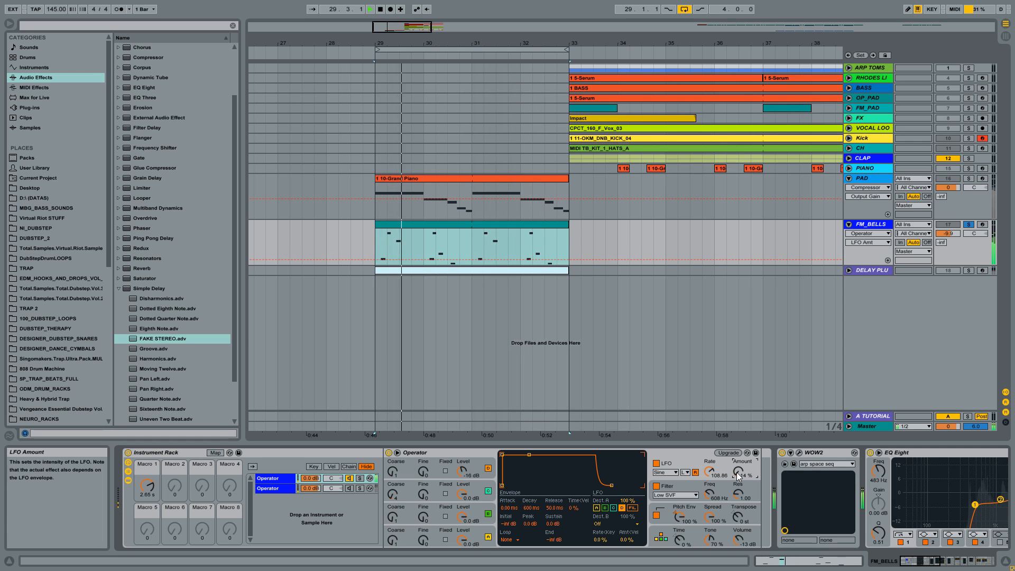
Step: Switch Operator's LFO off on FM_BELLS and compare the sound with Operator's filter off and on
click(656, 464)
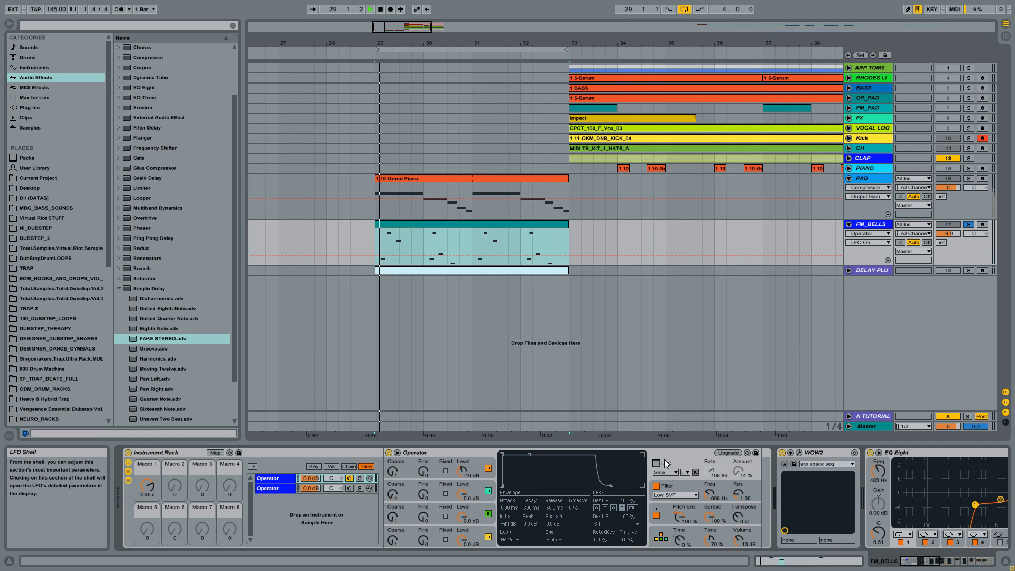
click(676, 484)
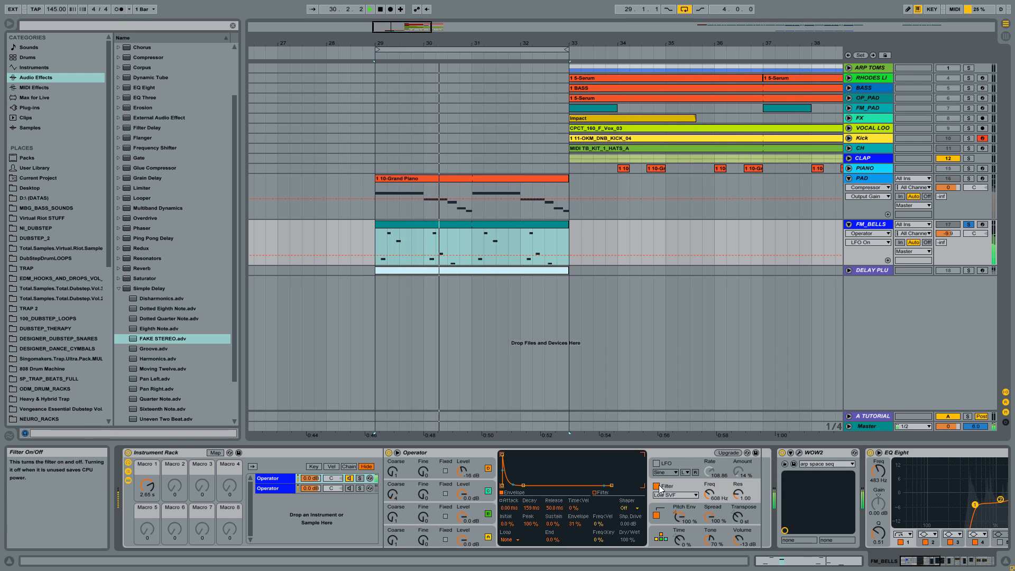
click(656, 487)
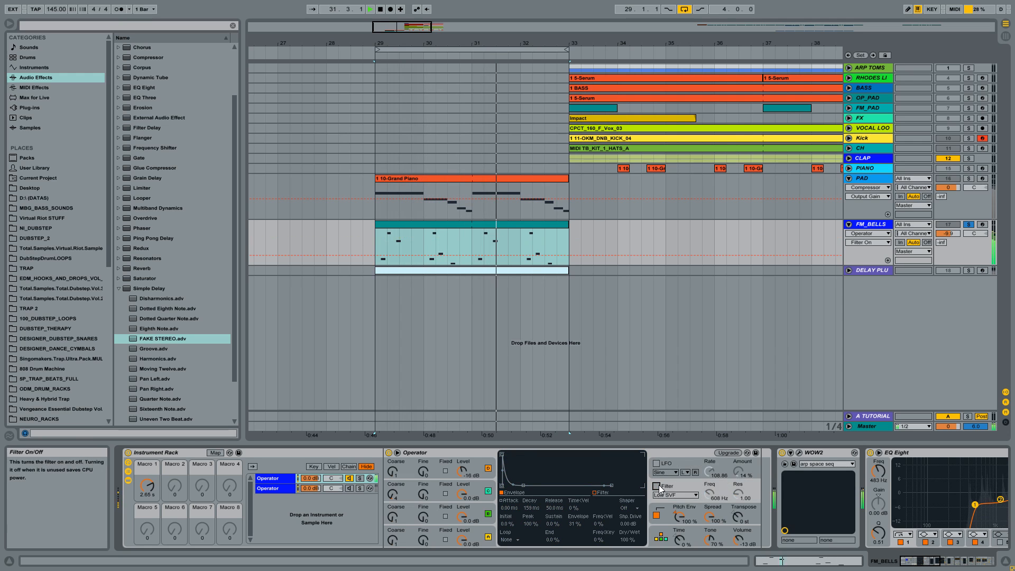
click(657, 486)
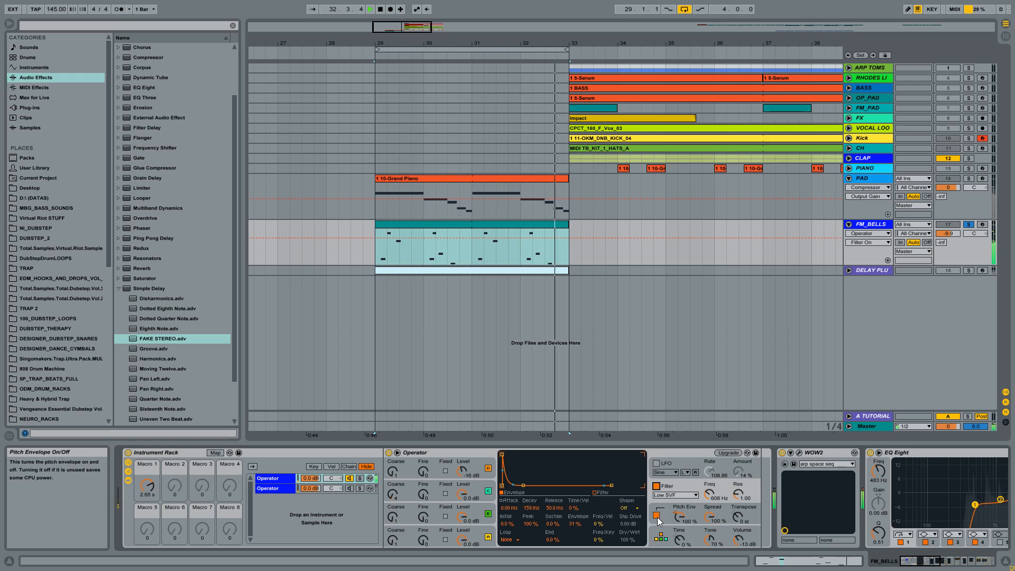
Step: Compare the FM_BELLS sound with Operator's pitch envelope off and on, and stop playback
click(656, 520)
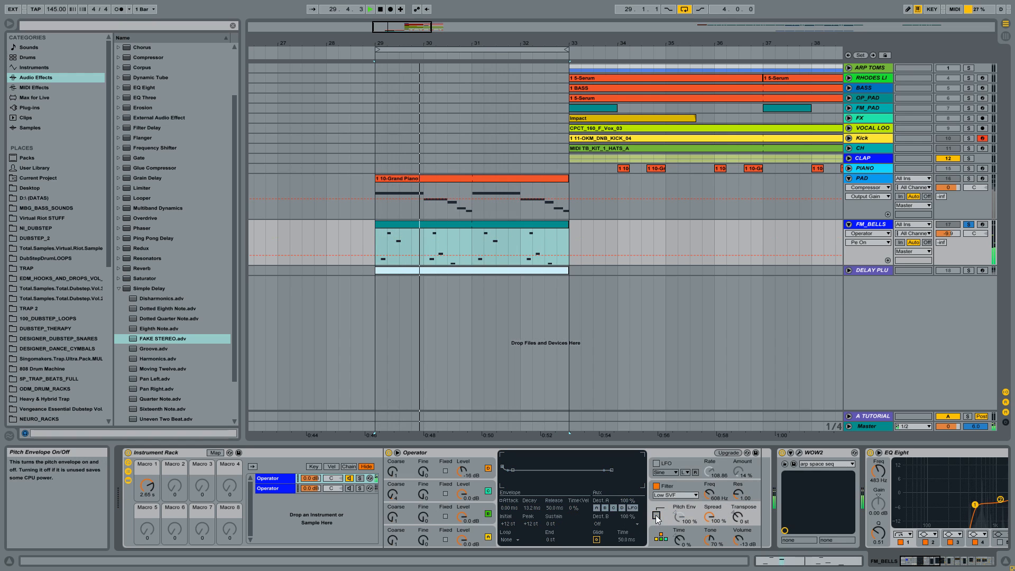
click(656, 516)
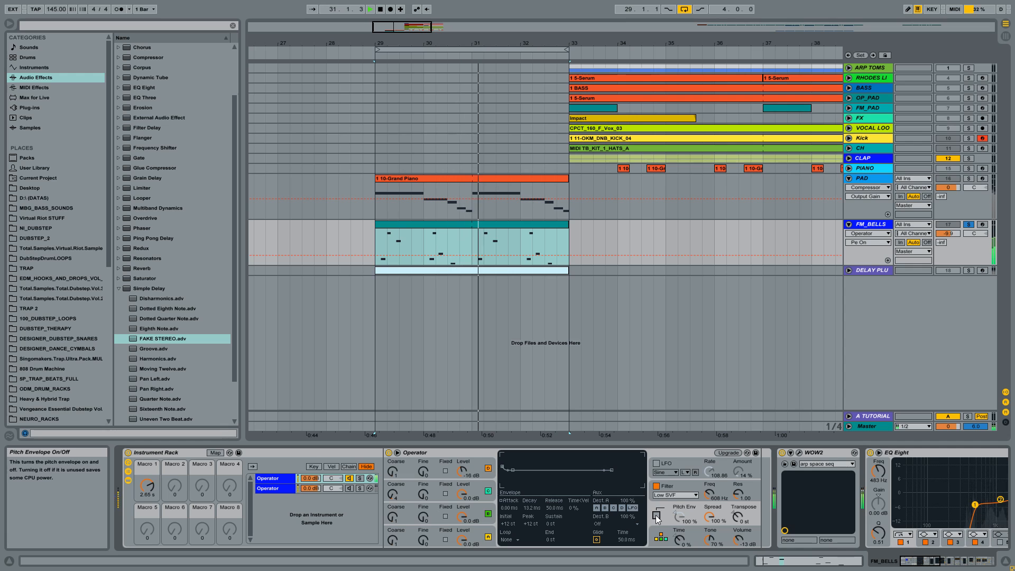
click(657, 516)
click(919, 566)
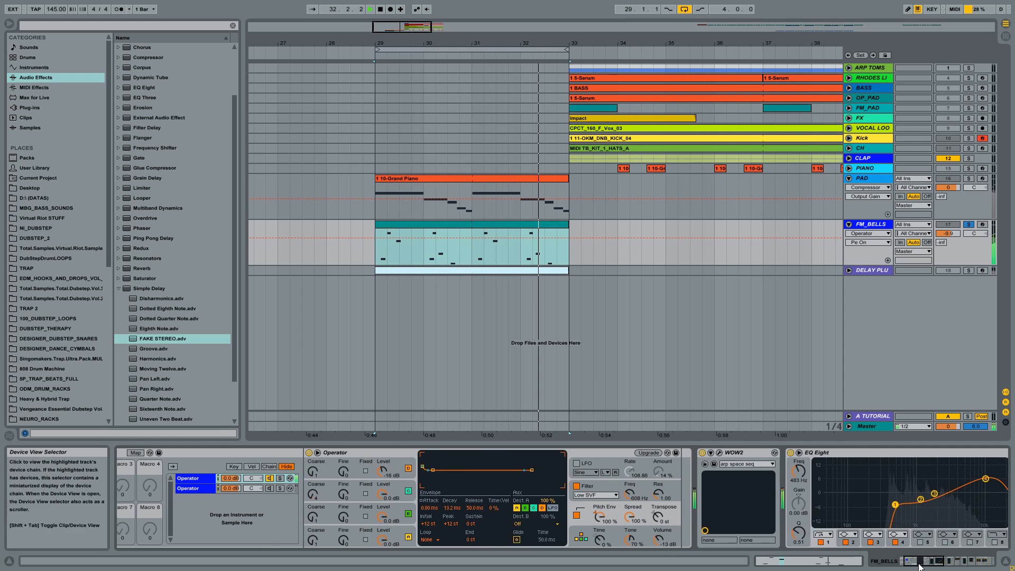
key(space)
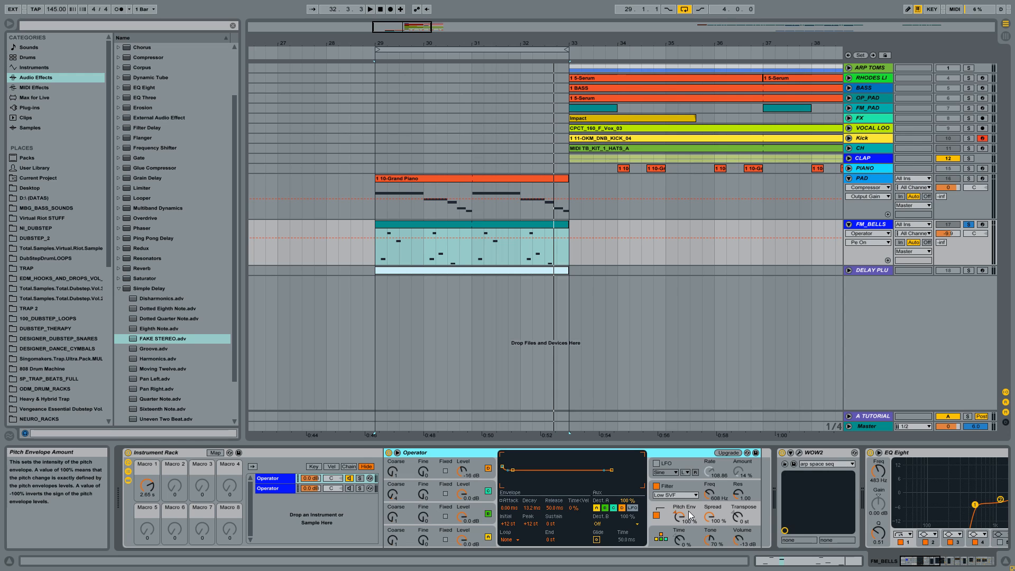
Step: Point out Operator's Spread setting and restart playback of the FM_BELLS clip
click(715, 516)
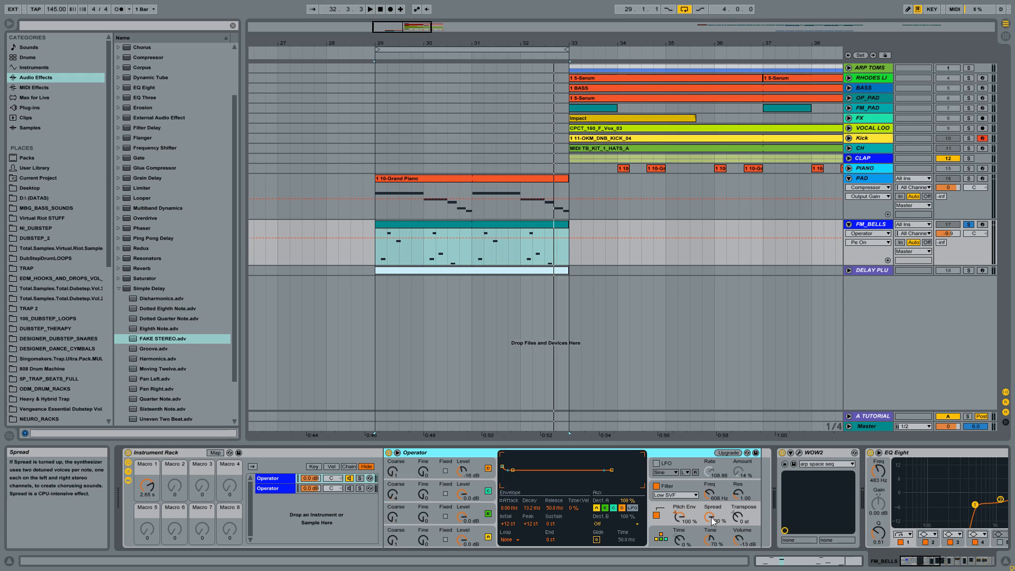
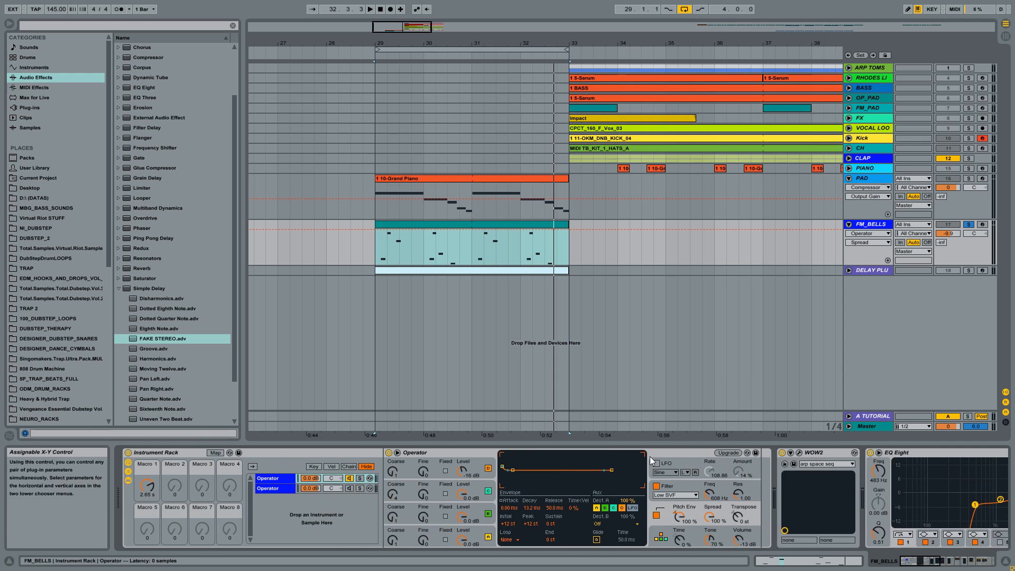
click(683, 452)
key(space)
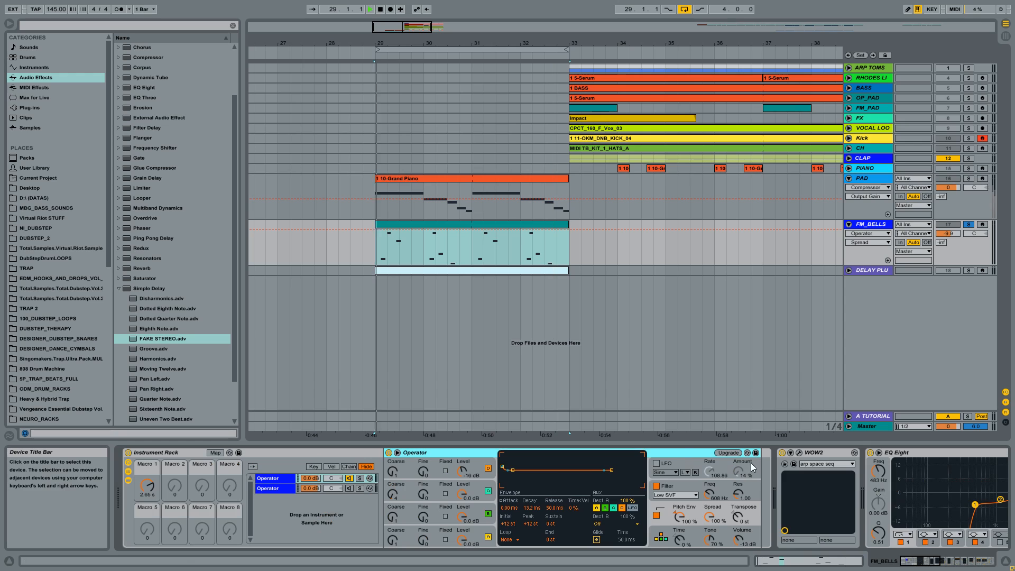
Step: Inspect the WOW2 plug-in on FM_BELLS in its own window, compare the sound with it off and on, and close it
click(784, 457)
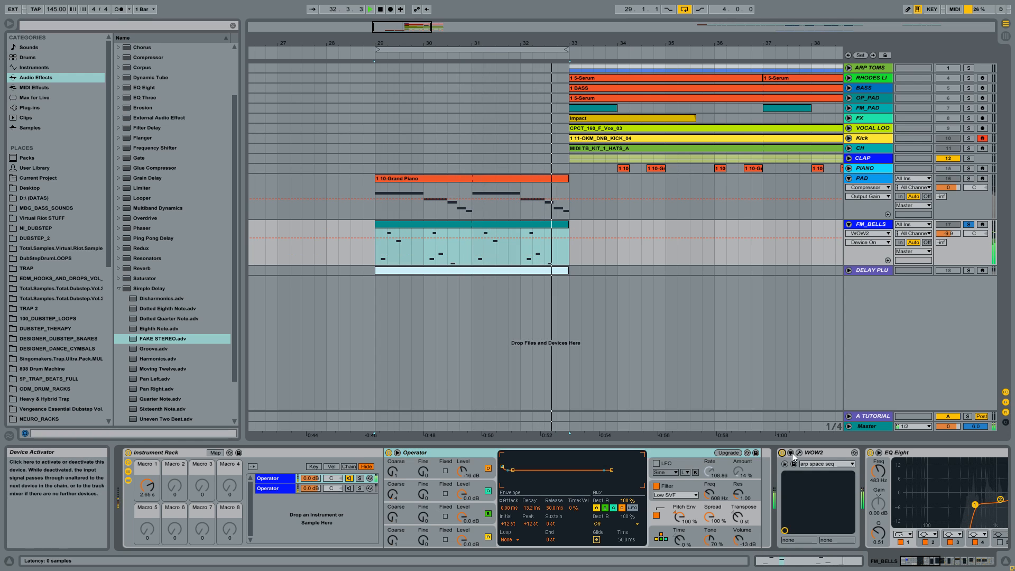
click(799, 453)
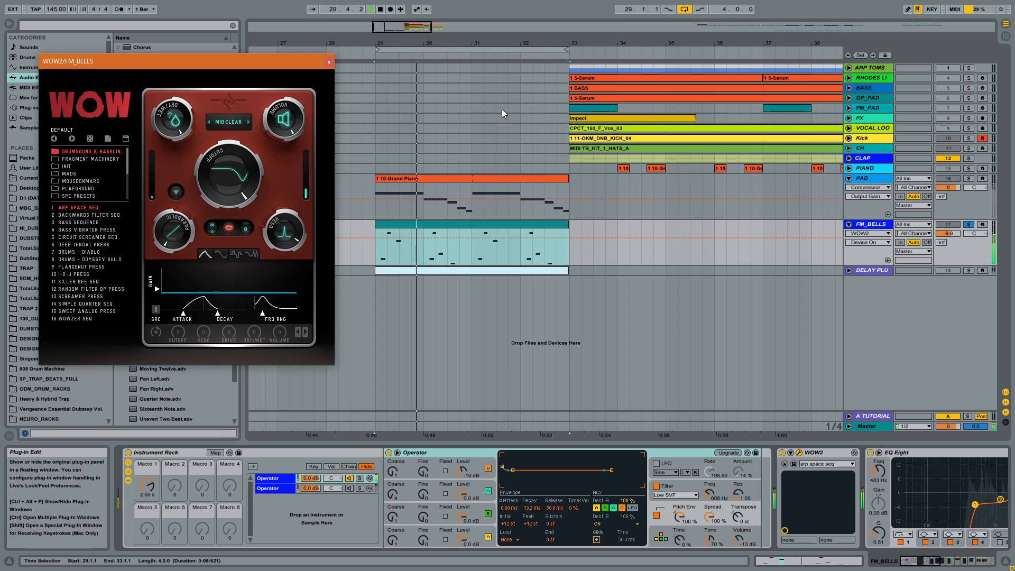
drag(215, 67, 359, 76)
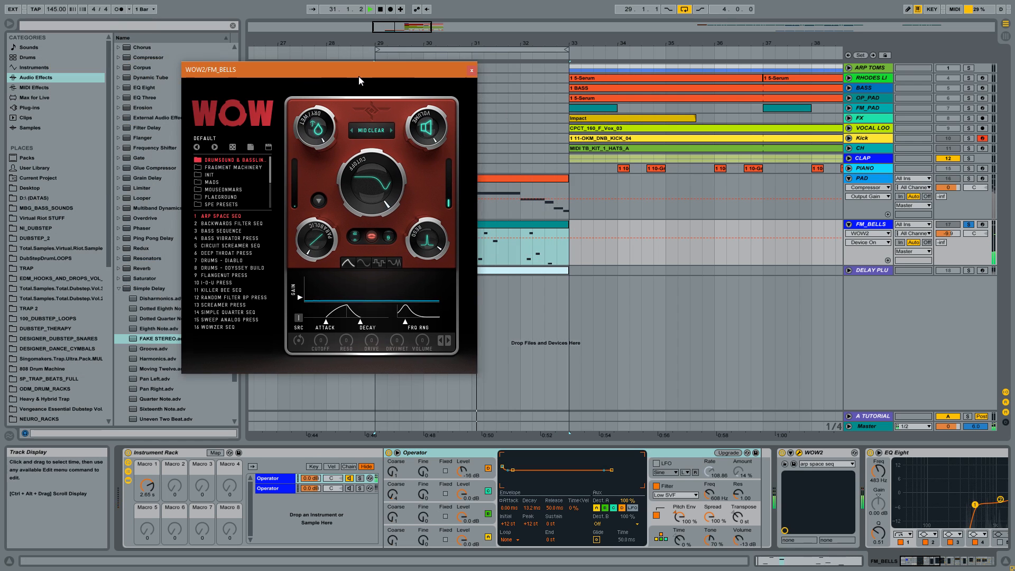
click(782, 453)
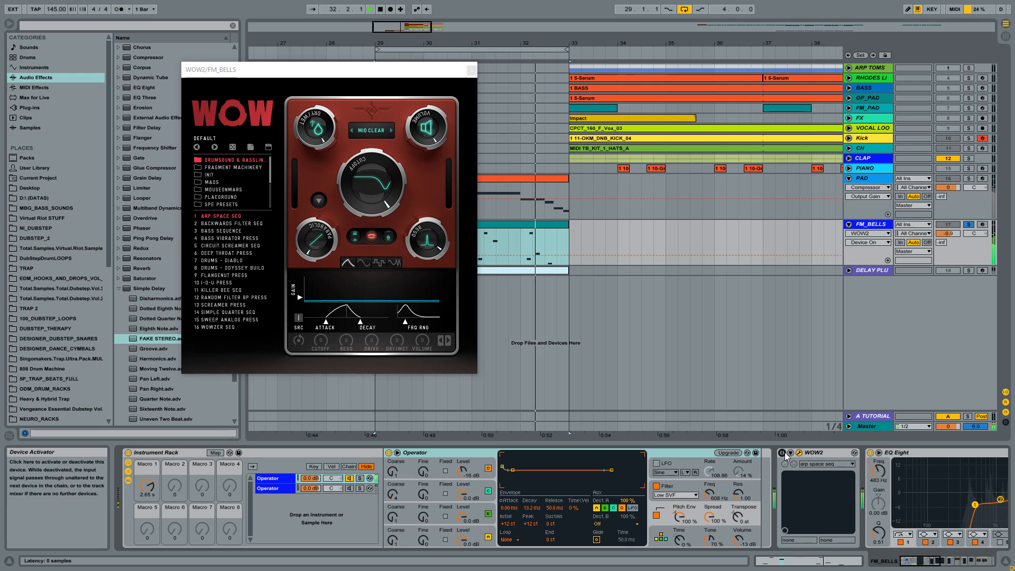
click(783, 453)
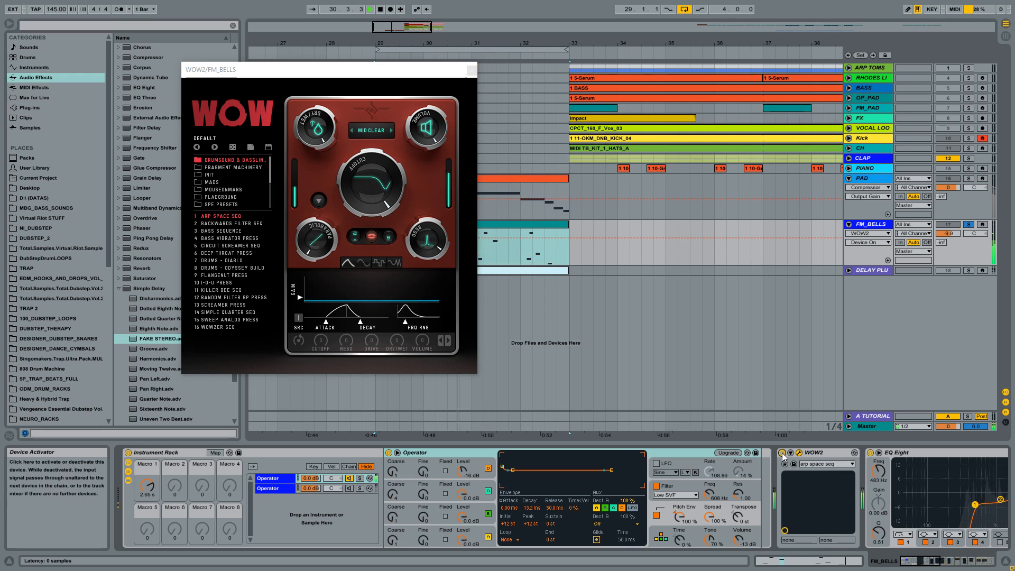
click(471, 70)
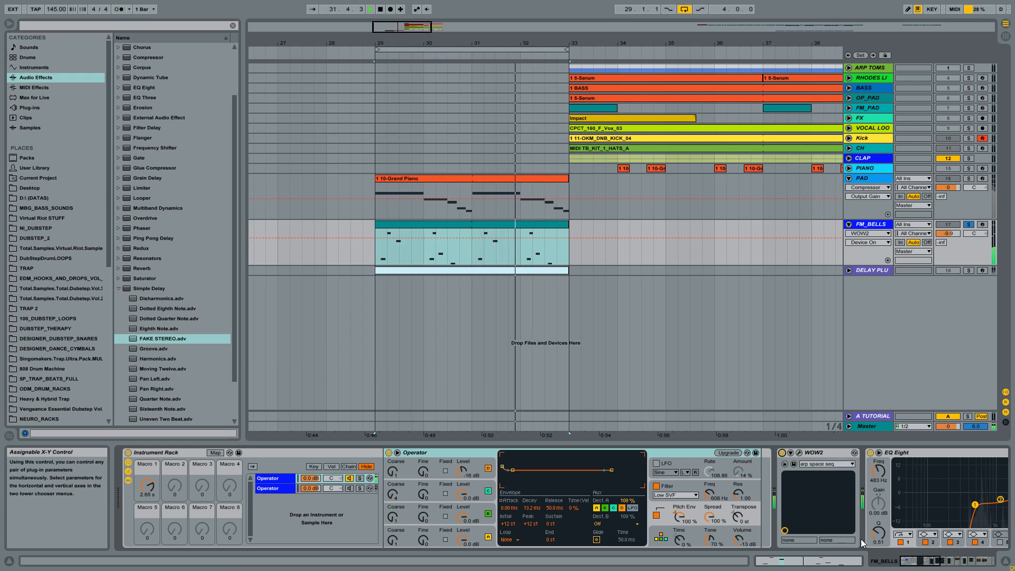
Step: Adjust band 2 of the FM_BELLS EQ Eight at 1.37 kHz and delete the WOW2 plug-in from the chain
click(936, 563)
drag(691, 499, 695, 509)
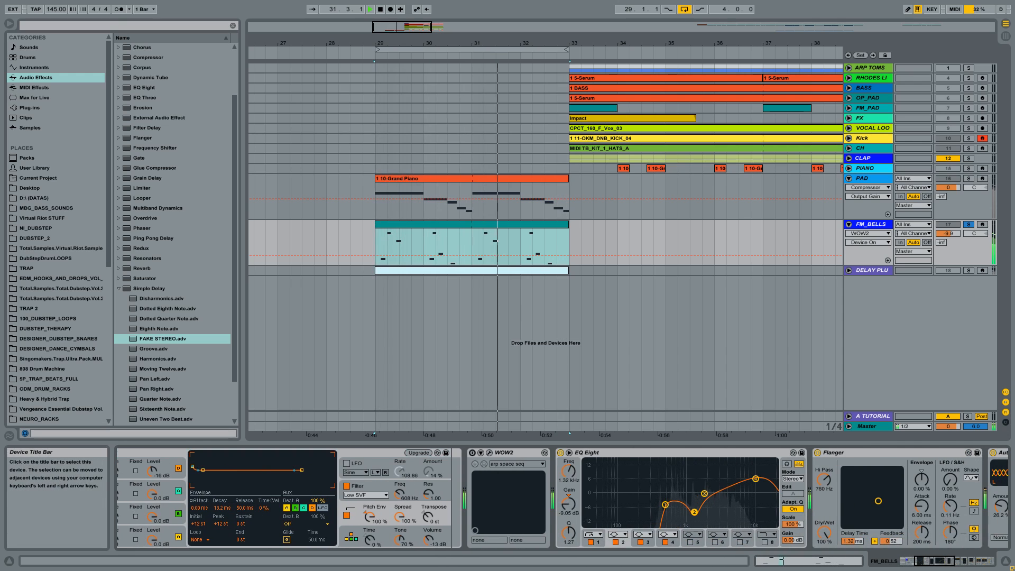
click(522, 453)
key(Delete)
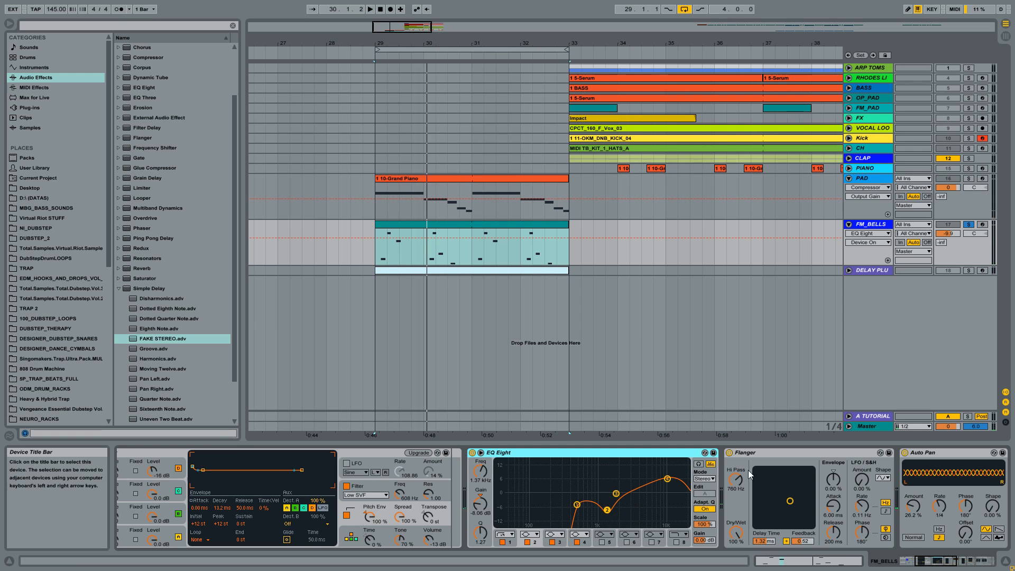
Step: Audition EQ Eight's band 1 cutoff around 483 Hz on FM_BELLS and compare the sound with the Flanger off and on
mouse_move(937, 561)
mouse_down()
mouse_move(926, 561)
mouse_move(963, 560)
mouse_move(939, 561)
mouse_up()
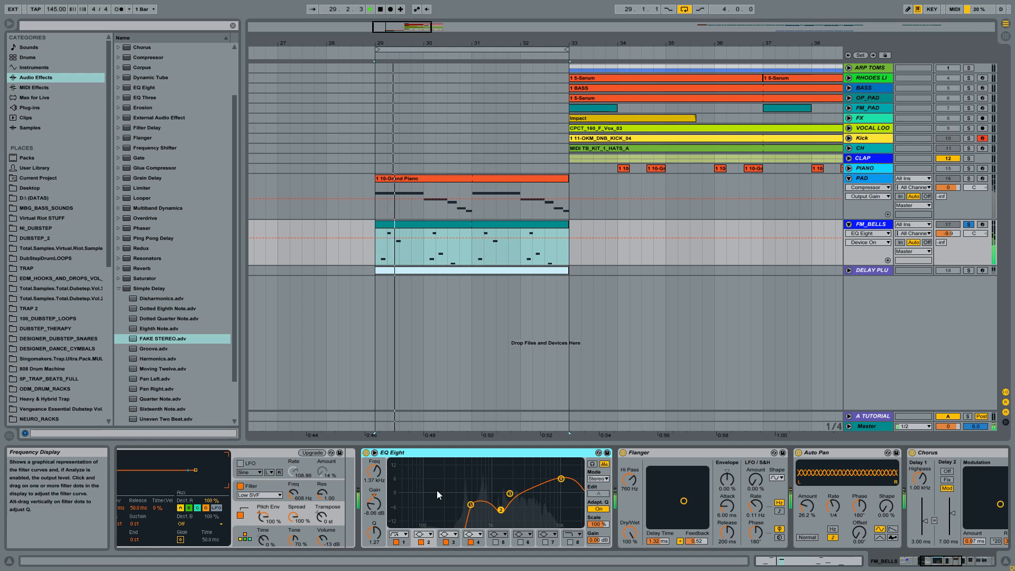
mouse_move(471, 505)
mouse_down()
mouse_move(396, 505)
mouse_move(470, 503)
mouse_up()
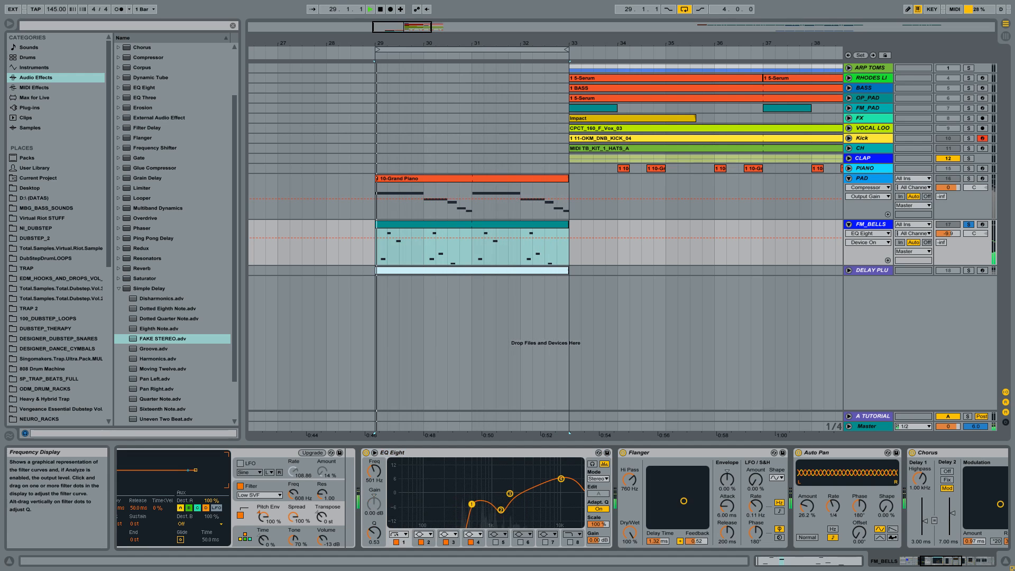
click(658, 451)
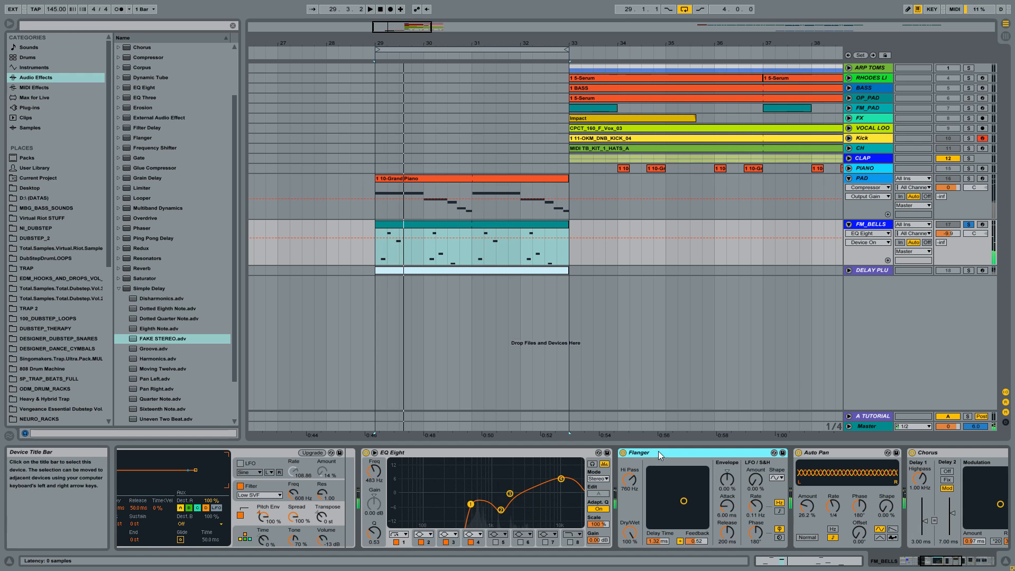
click(623, 453)
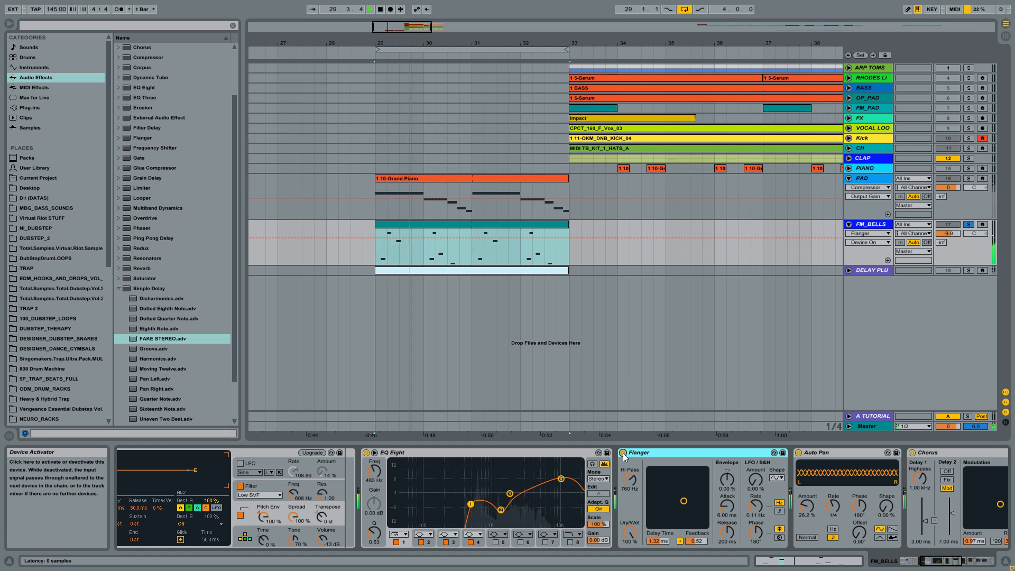
click(623, 453)
Step: Compare the FM_BELLS sound with Auto Pan and then Chorus bypassed and re-enabled
click(960, 566)
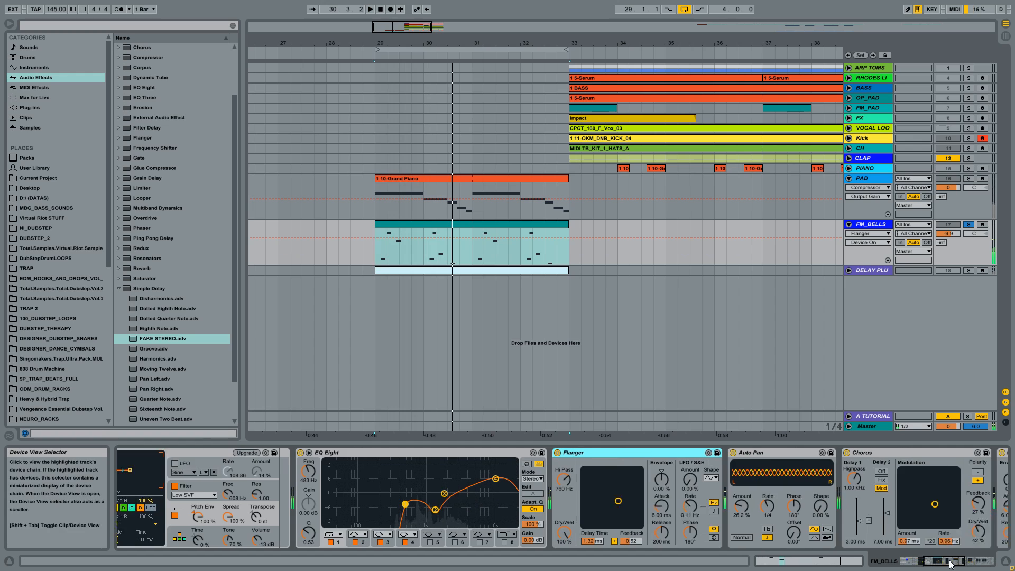
click(682, 453)
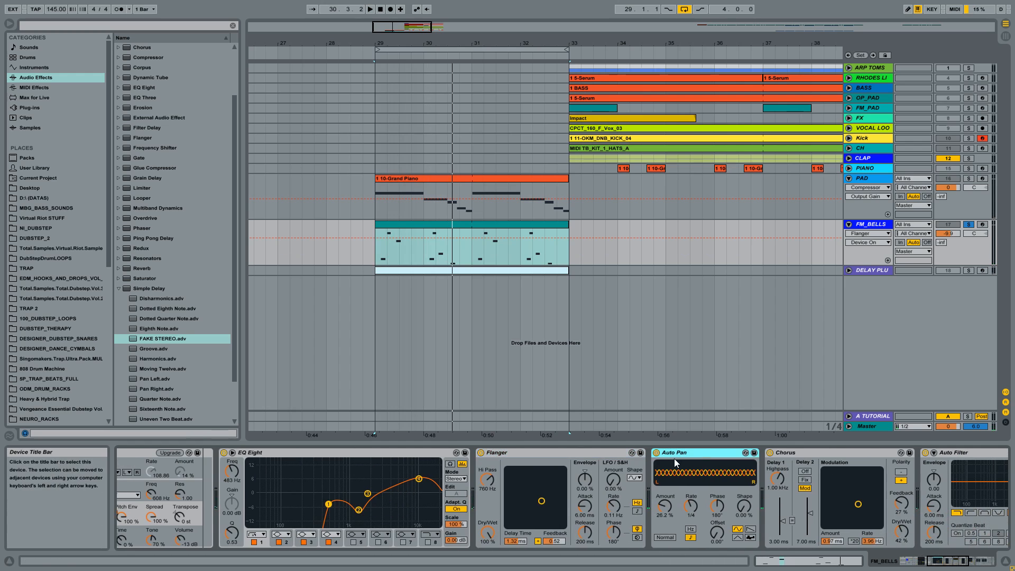
click(656, 453)
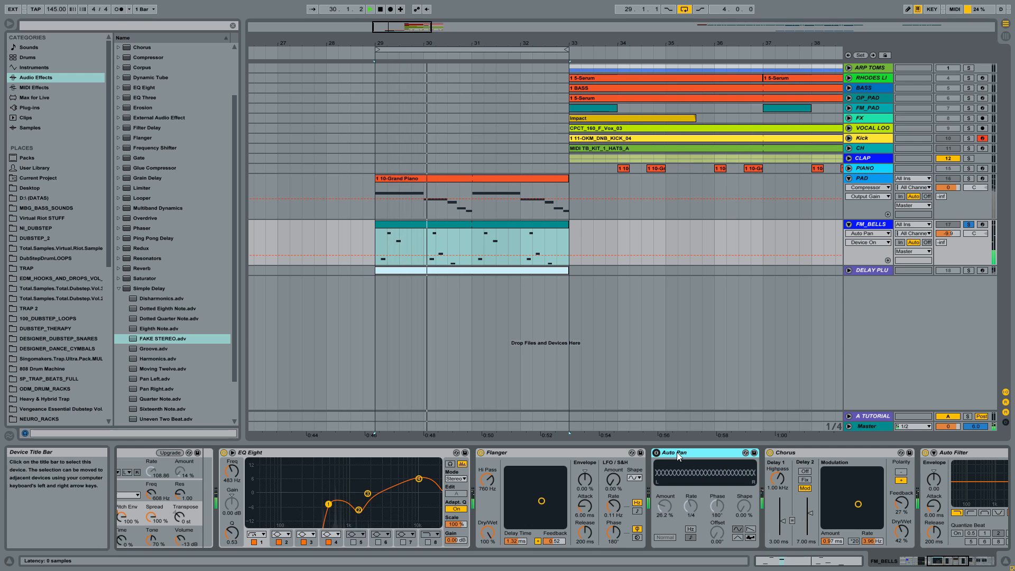
click(770, 453)
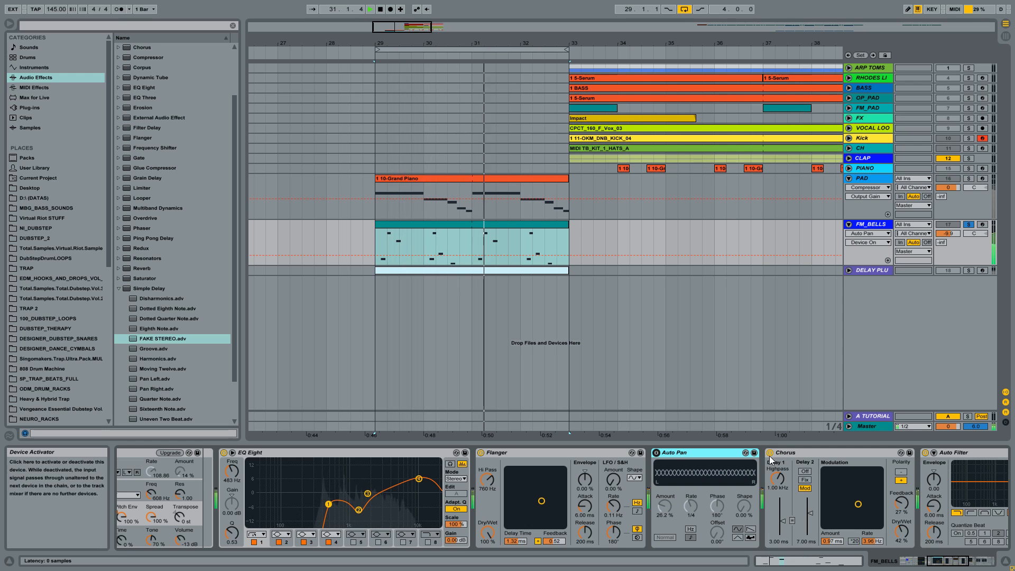
click(656, 453)
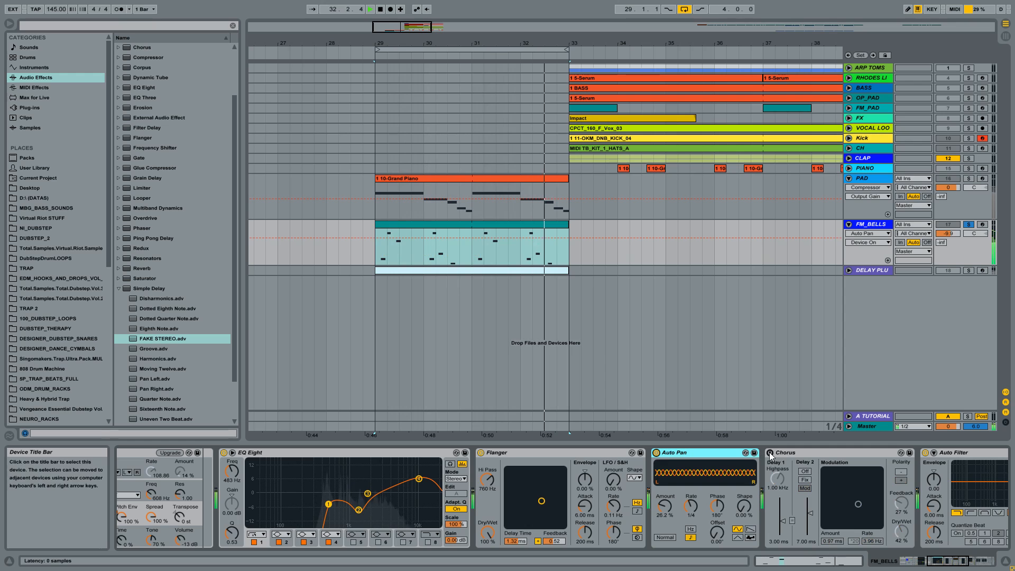
click(835, 451)
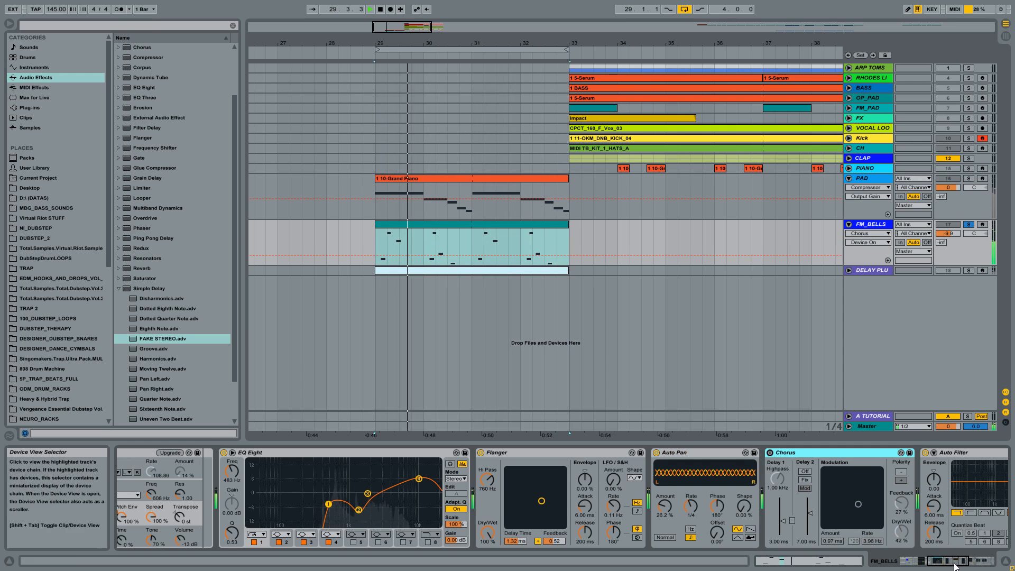
scroll(813, 490, down, 3)
click(627, 453)
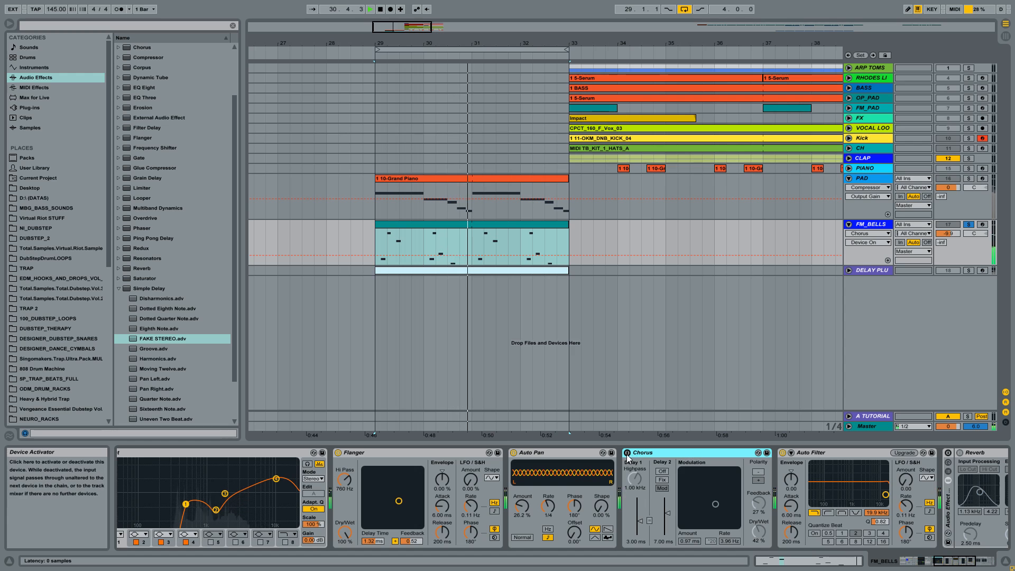
Step: Delete the Auto Filter from FM_BELLS and re-enable the Audio Effect Rack holding Reverb and Simple Delay
click(949, 561)
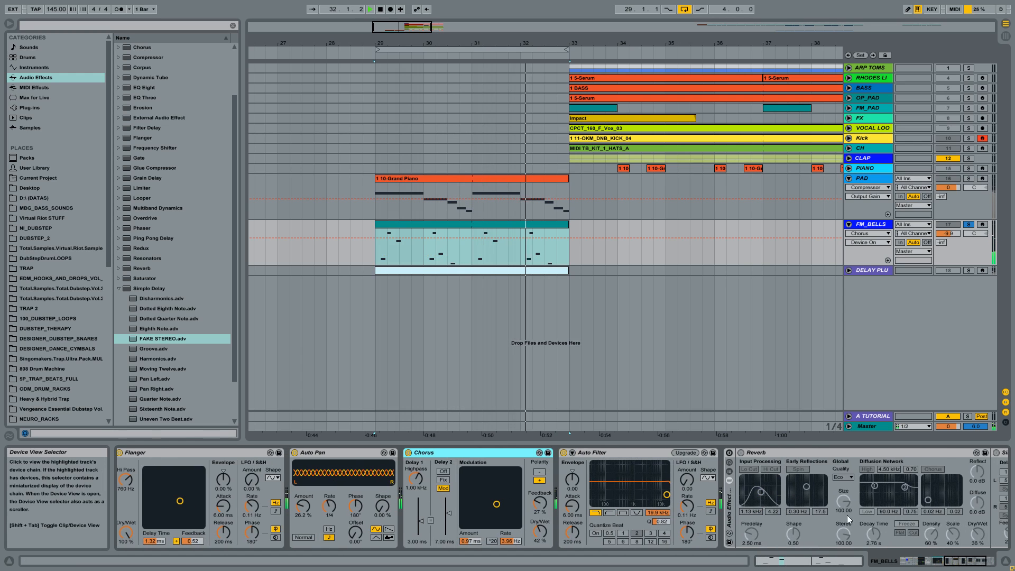
click(614, 452)
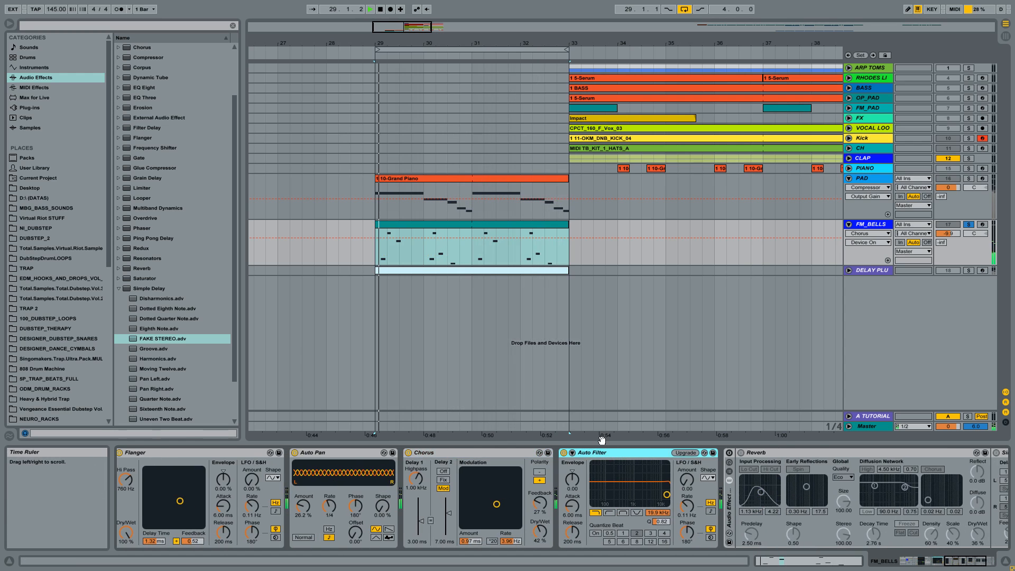
key(Delete)
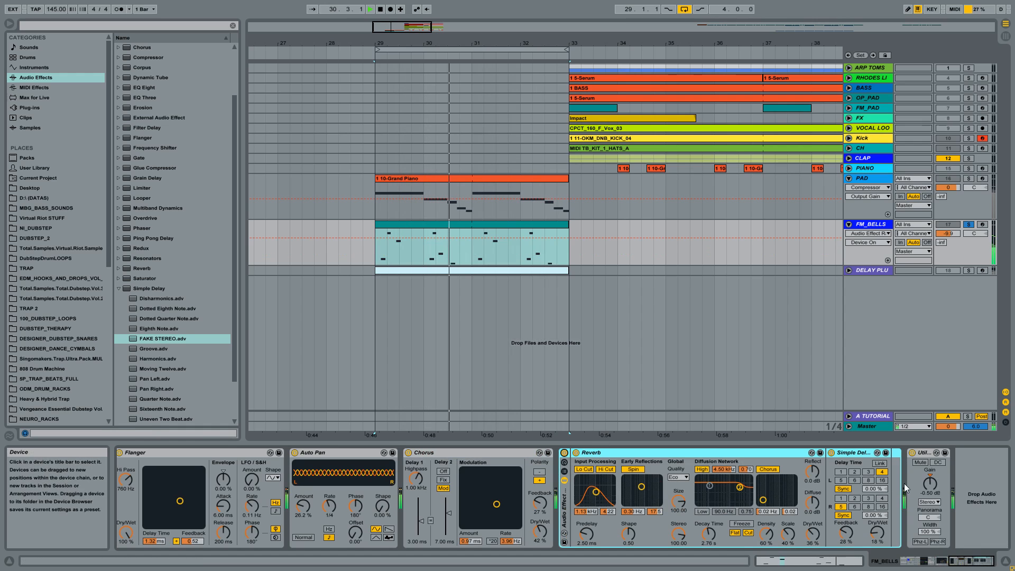
Step: Fold the FM_BELLS track and unfold the DELAY PLUCK track to show its notes and devices
click(849, 224)
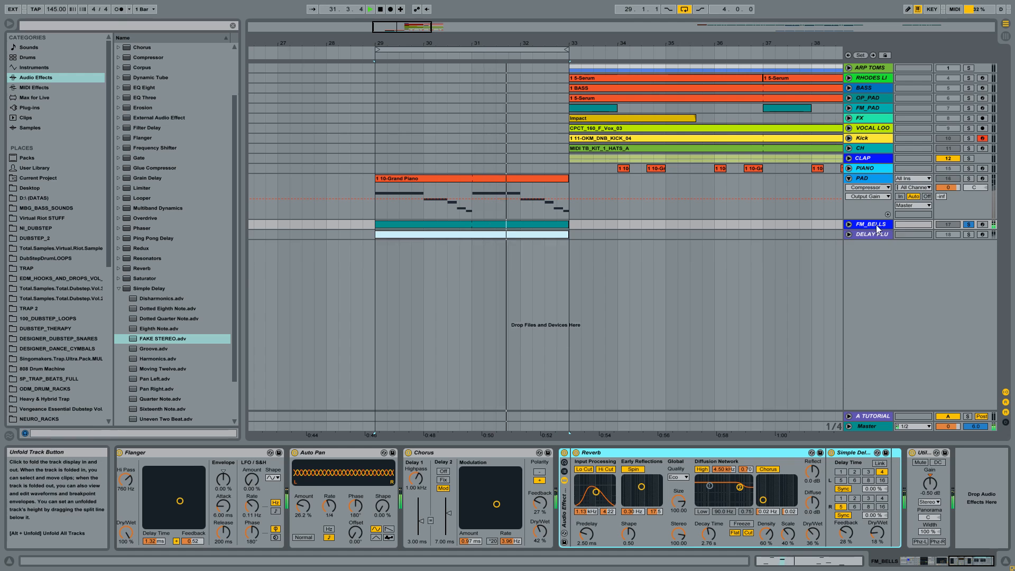
click(870, 235)
click(849, 235)
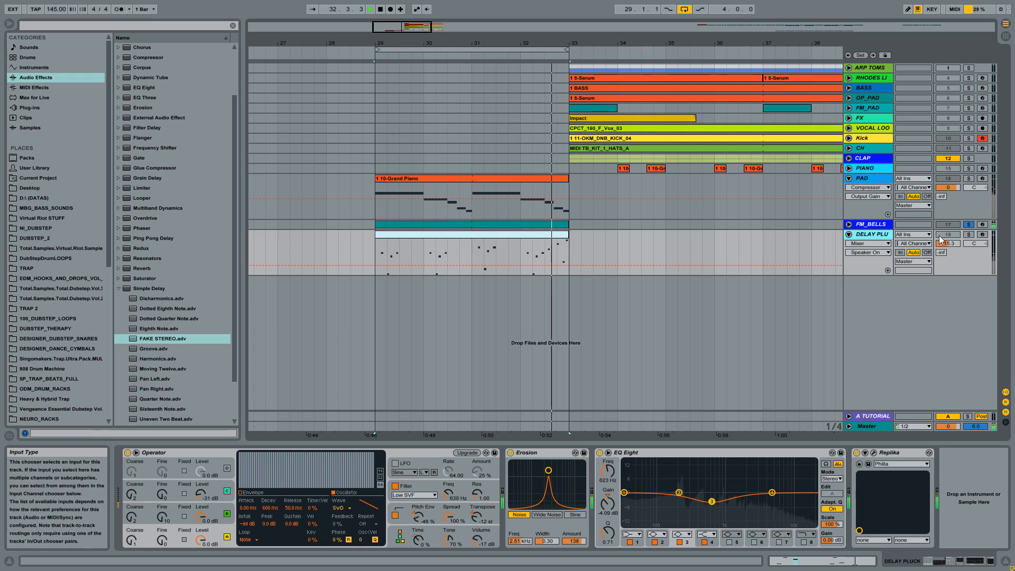
Step: Audition the DELAY PLUCK track in solo and delete it from the project
click(968, 235)
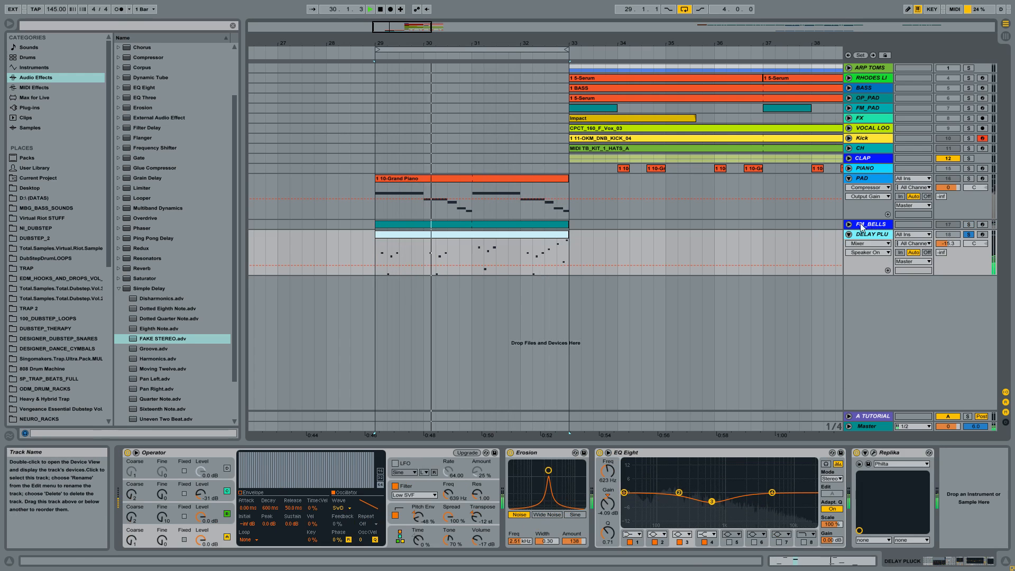
drag(539, 43, 538, 36)
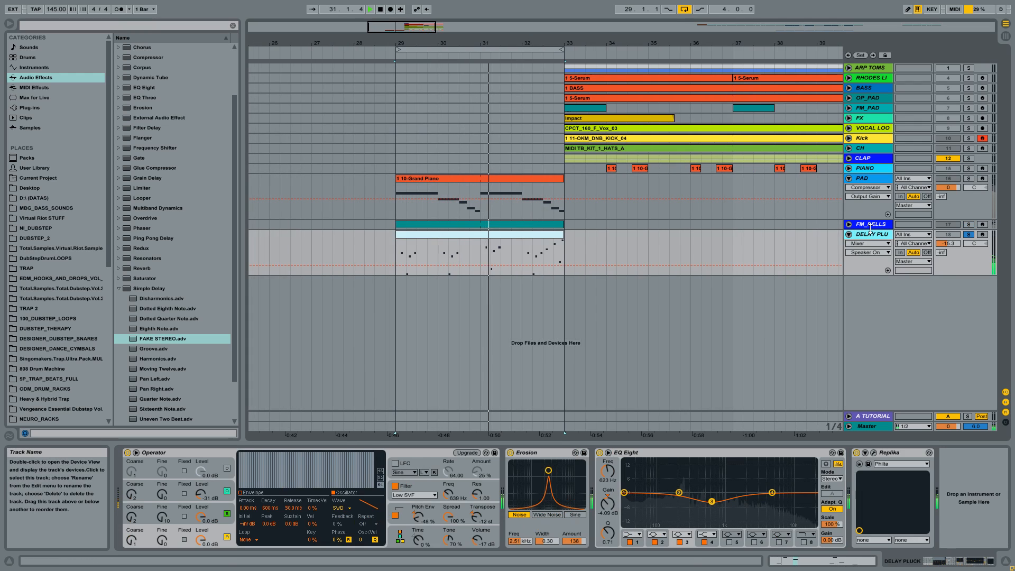
key(Delete)
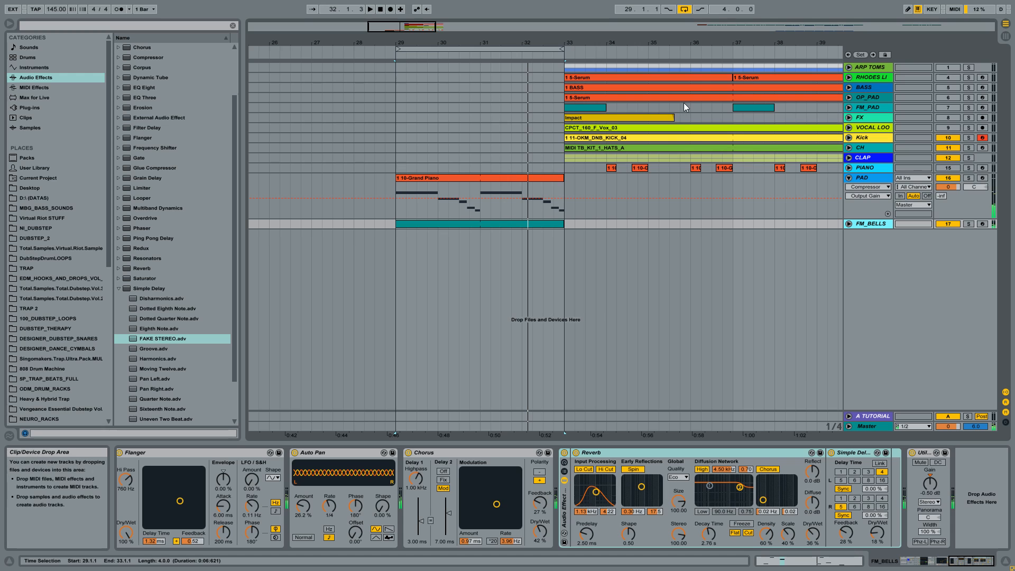
Step: Set the loop to the eight bars starting at bar 33 and play that section
drag(709, 43, 581, 42)
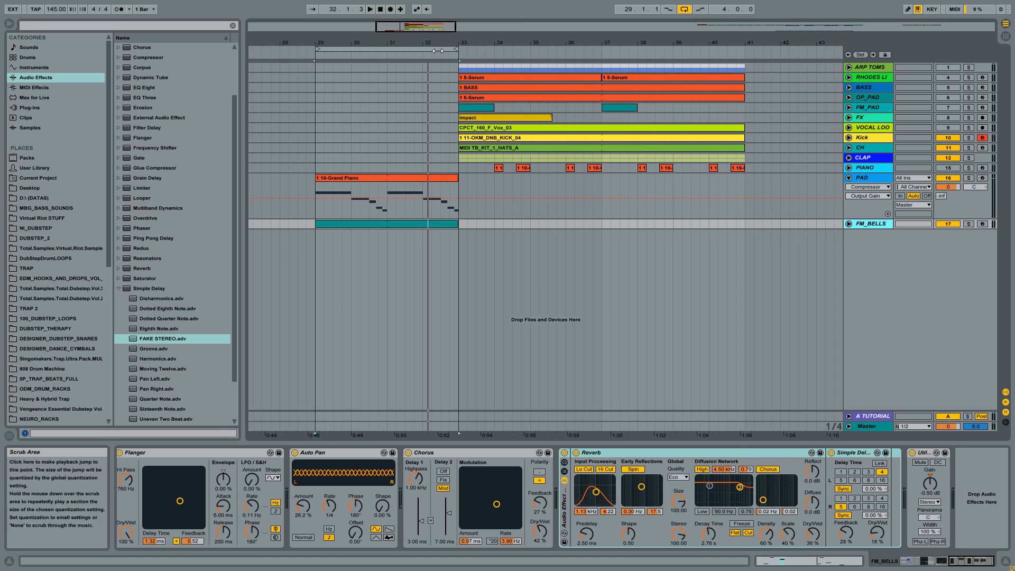
drag(444, 48, 653, 39)
click(727, 49)
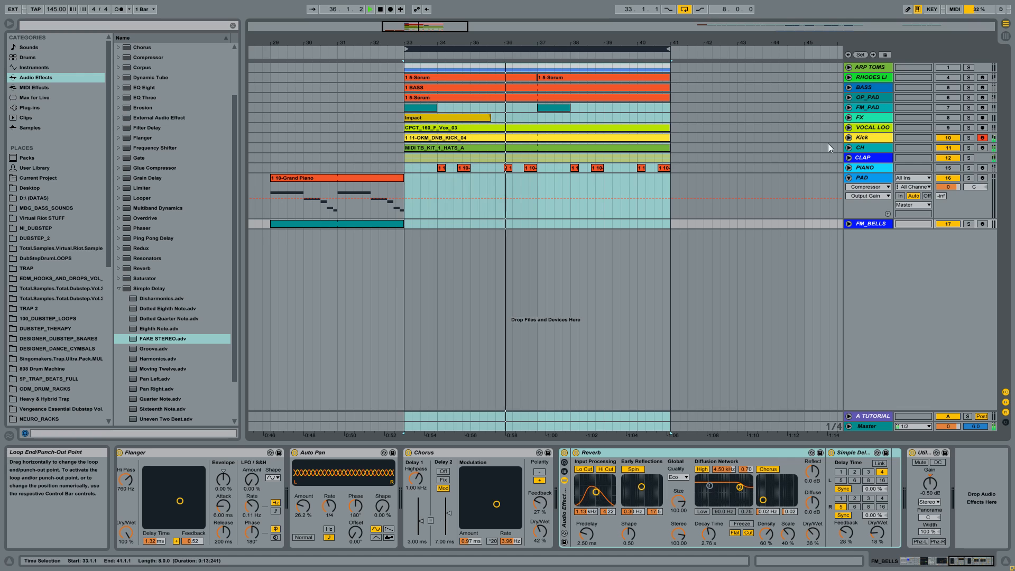
Step: Unfold the CLAP group and show the devices of the group and its two Operator tracks
click(861, 158)
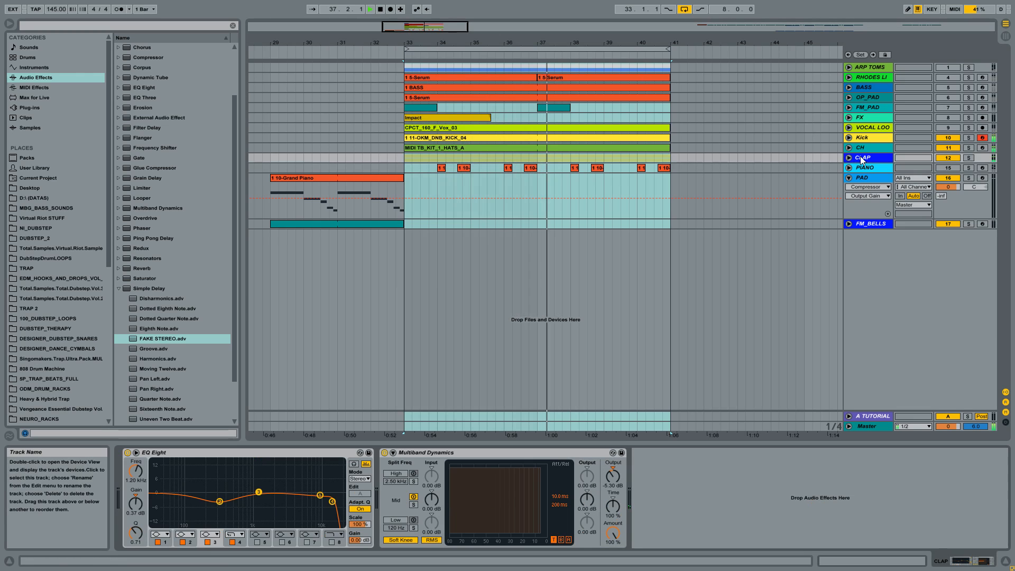
click(848, 157)
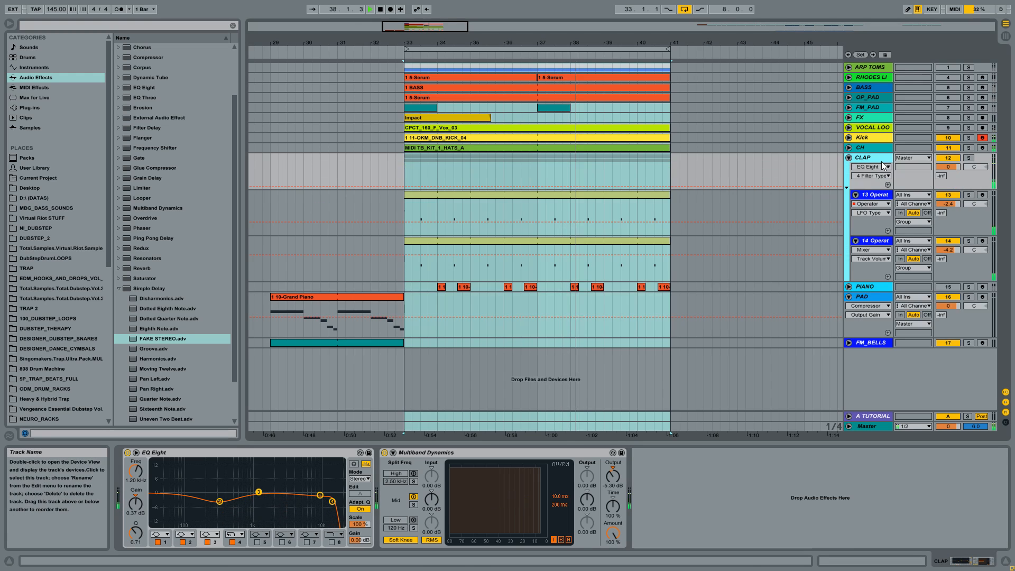
click(879, 195)
click(875, 242)
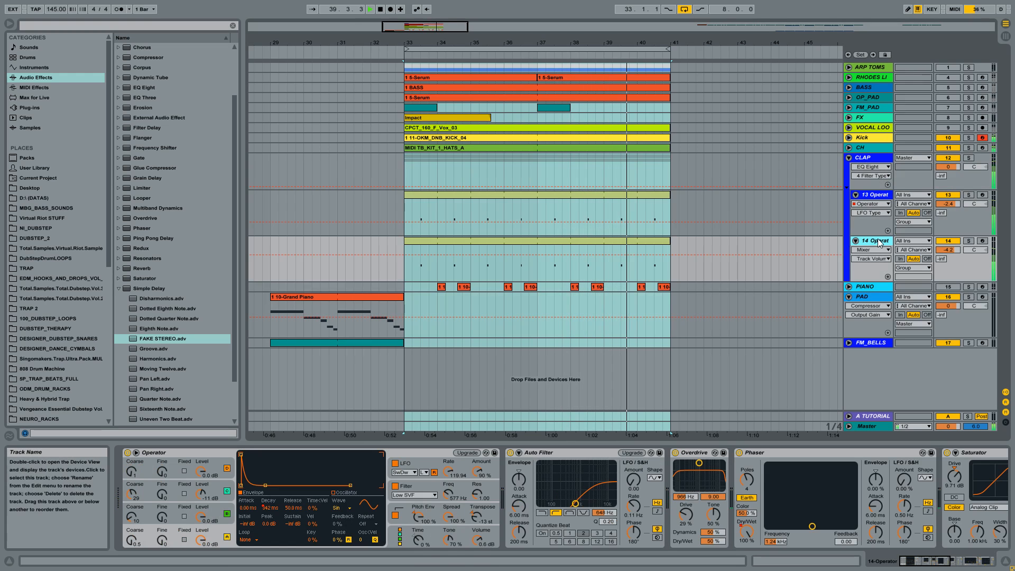
Step: Unfold the CH and Kick tracks and solo each in turn to show its notes and devices
click(849, 147)
click(967, 148)
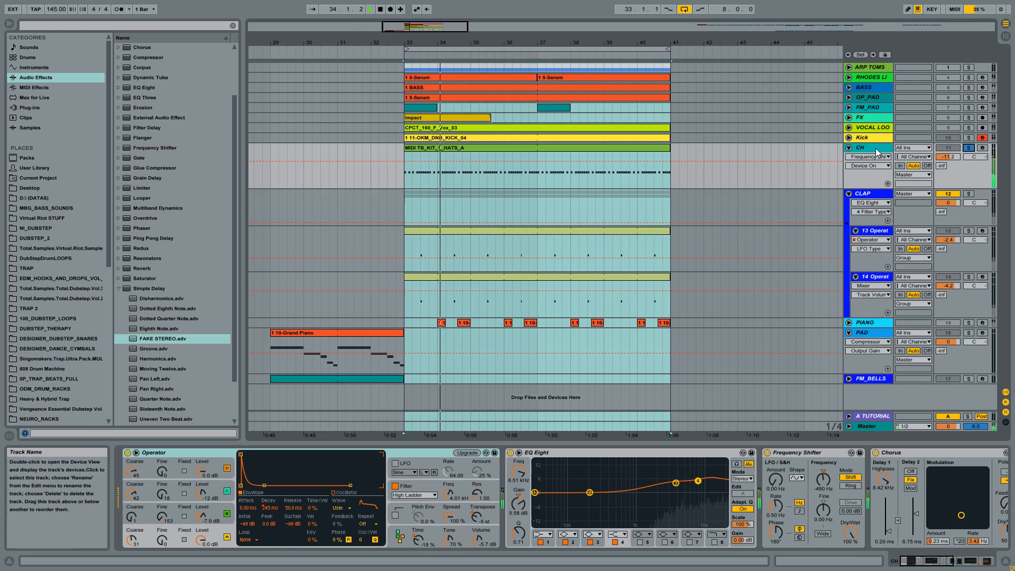
click(849, 137)
click(867, 138)
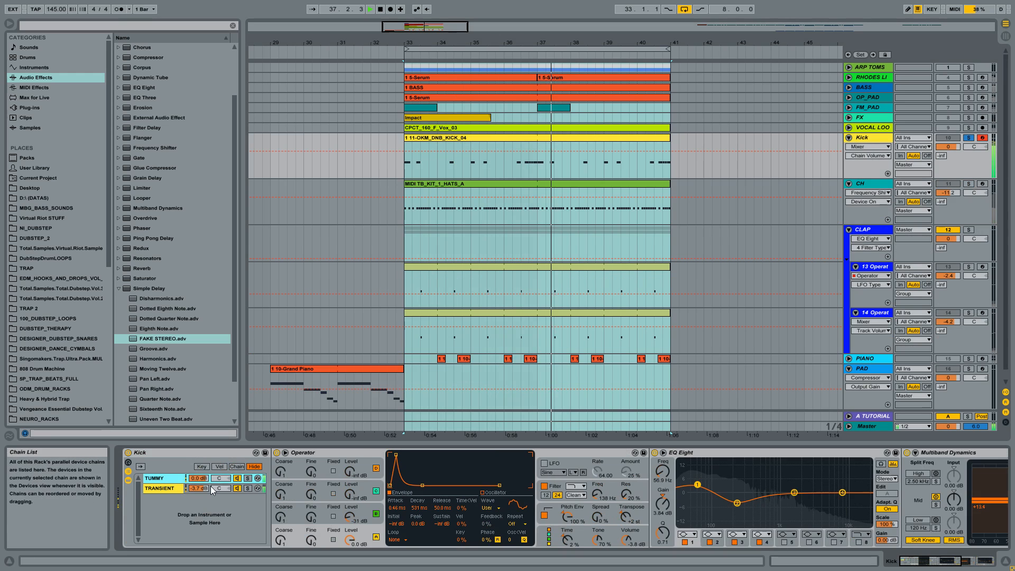
Step: Audition the Kick rack's TUMMY and TRANSIENT chains separately in solo, ending with both chains unsoloed
click(247, 479)
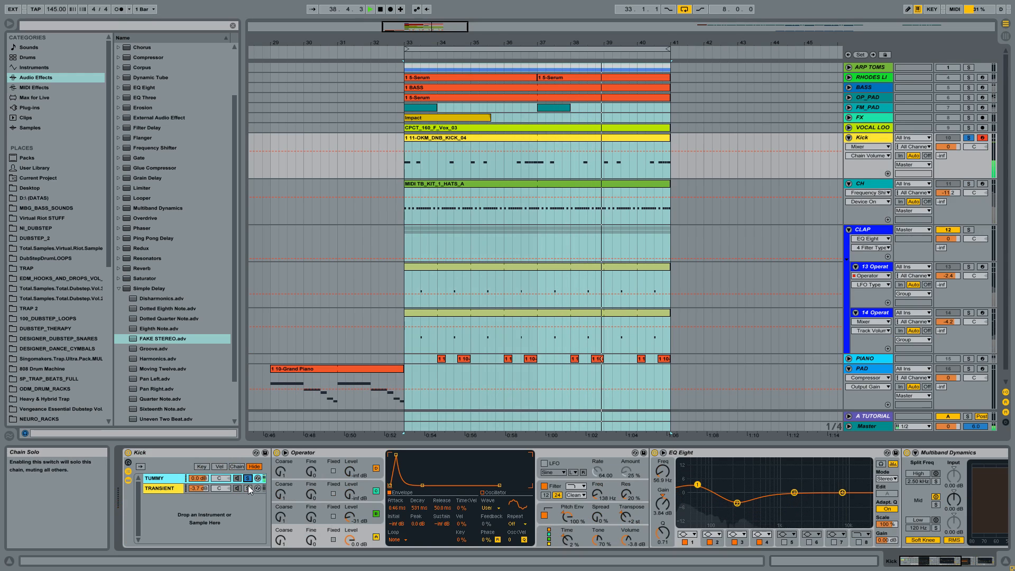
click(247, 487)
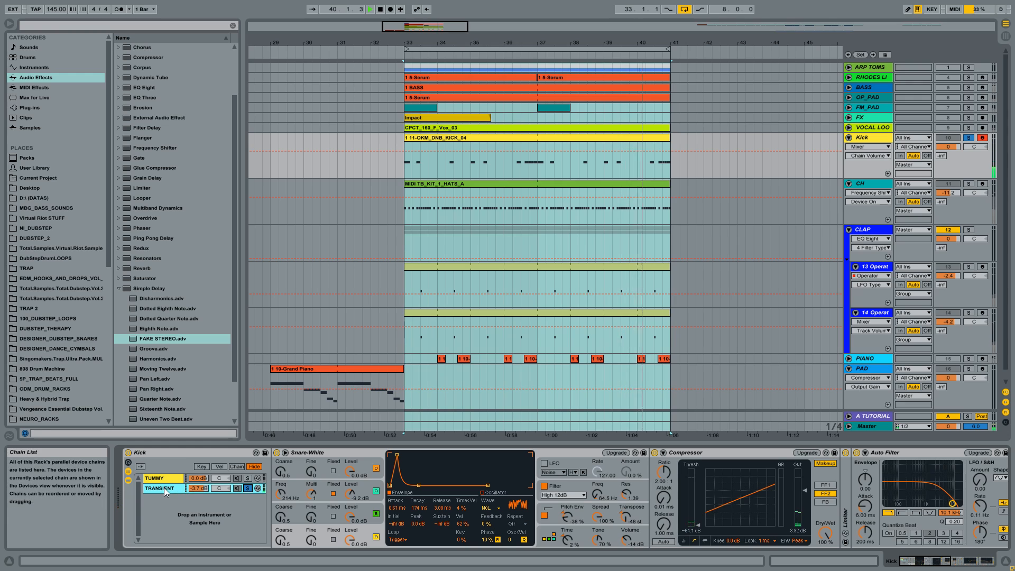
click(247, 488)
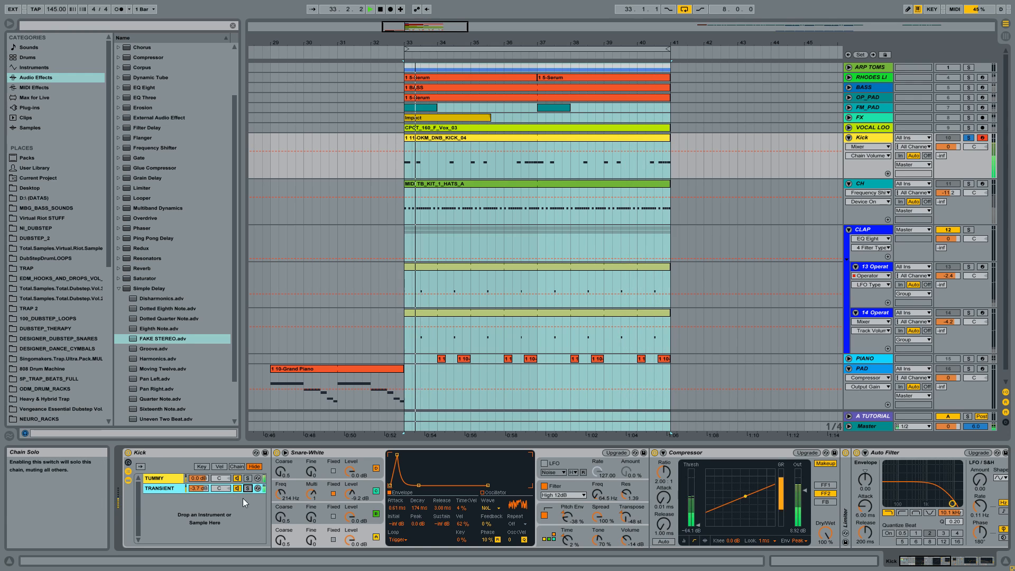
Step: Fold the Kick, CH and CLAP tracks, with the Kick solo off and playback stopped
click(848, 137)
click(849, 148)
click(849, 158)
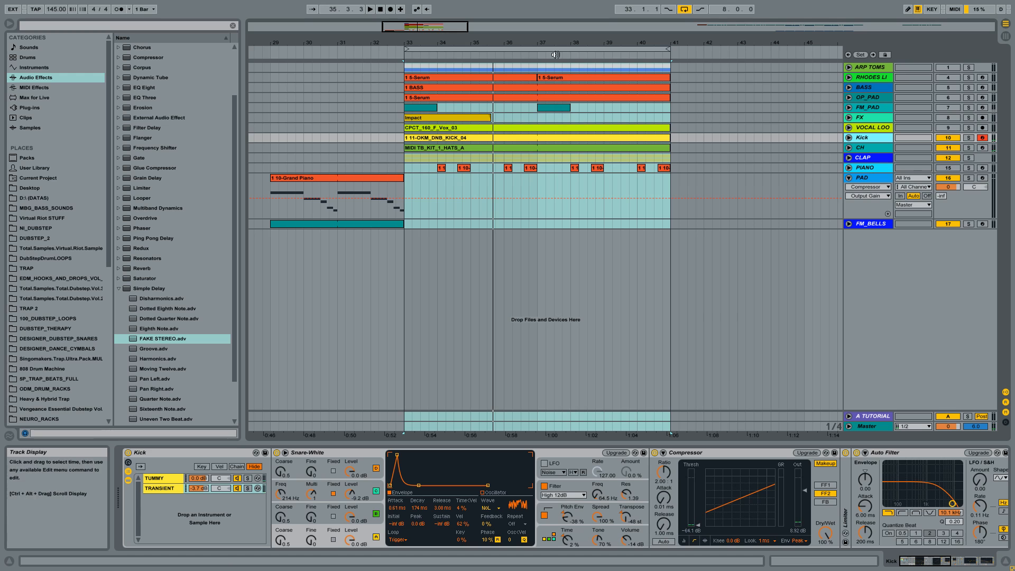
drag(538, 44, 541, 44)
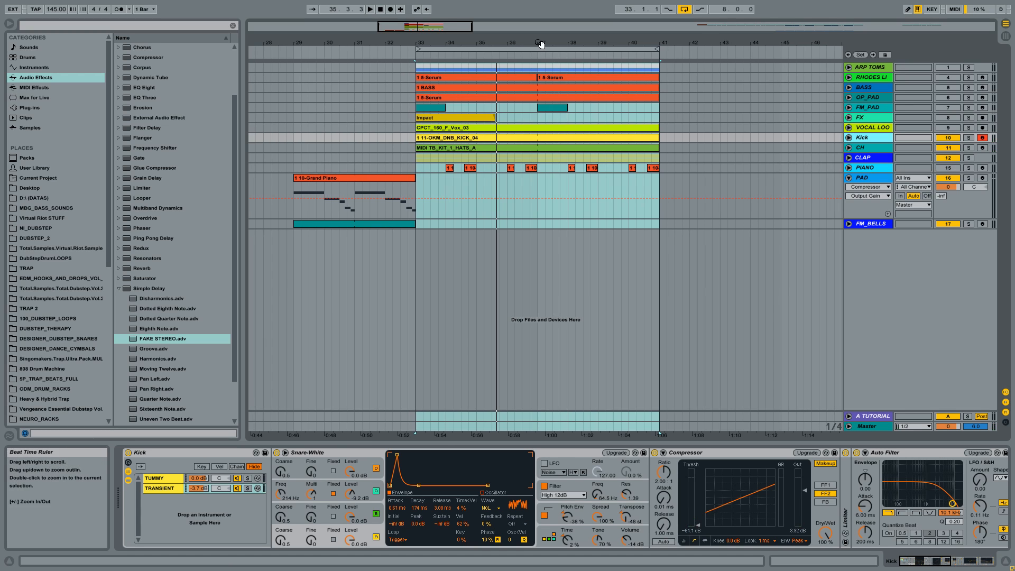